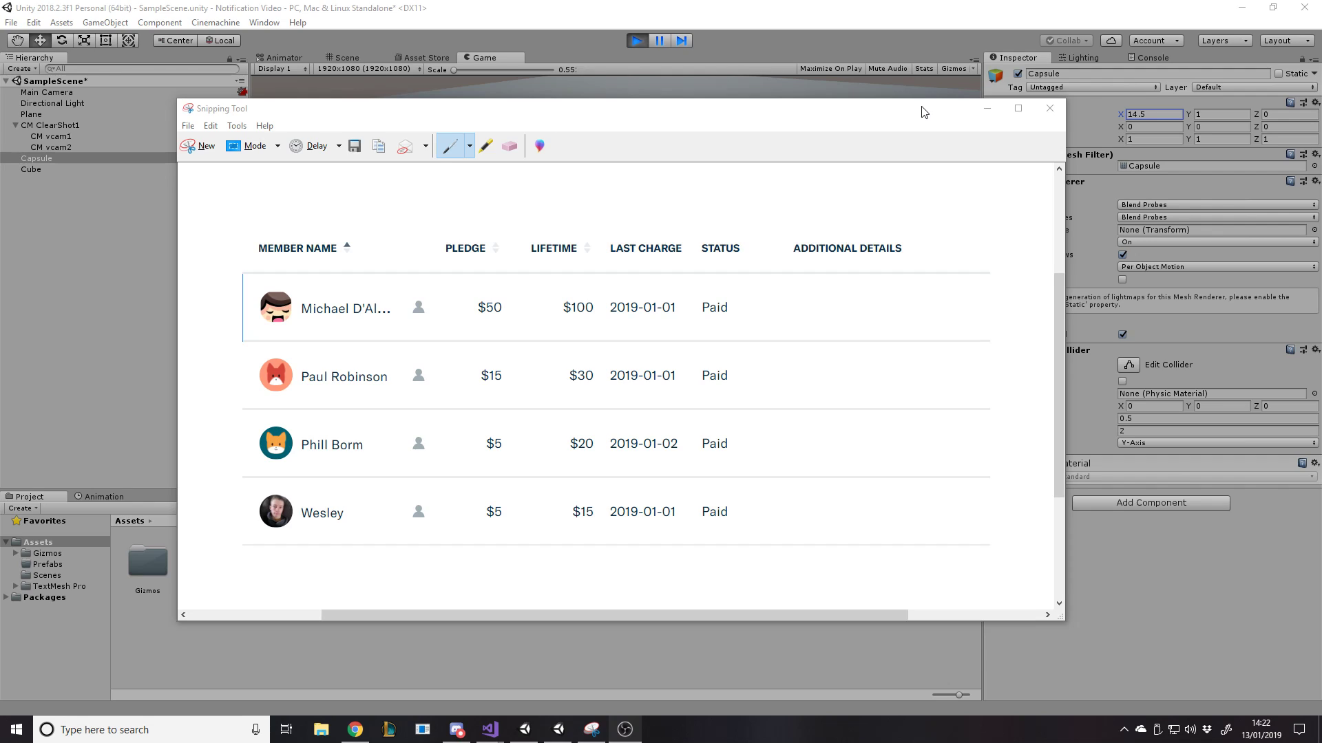
- Discard the snip, slide the playing Capsule to X -2.02 behind the wall, and view the Scene from above
click(1050, 109)
click(686, 377)
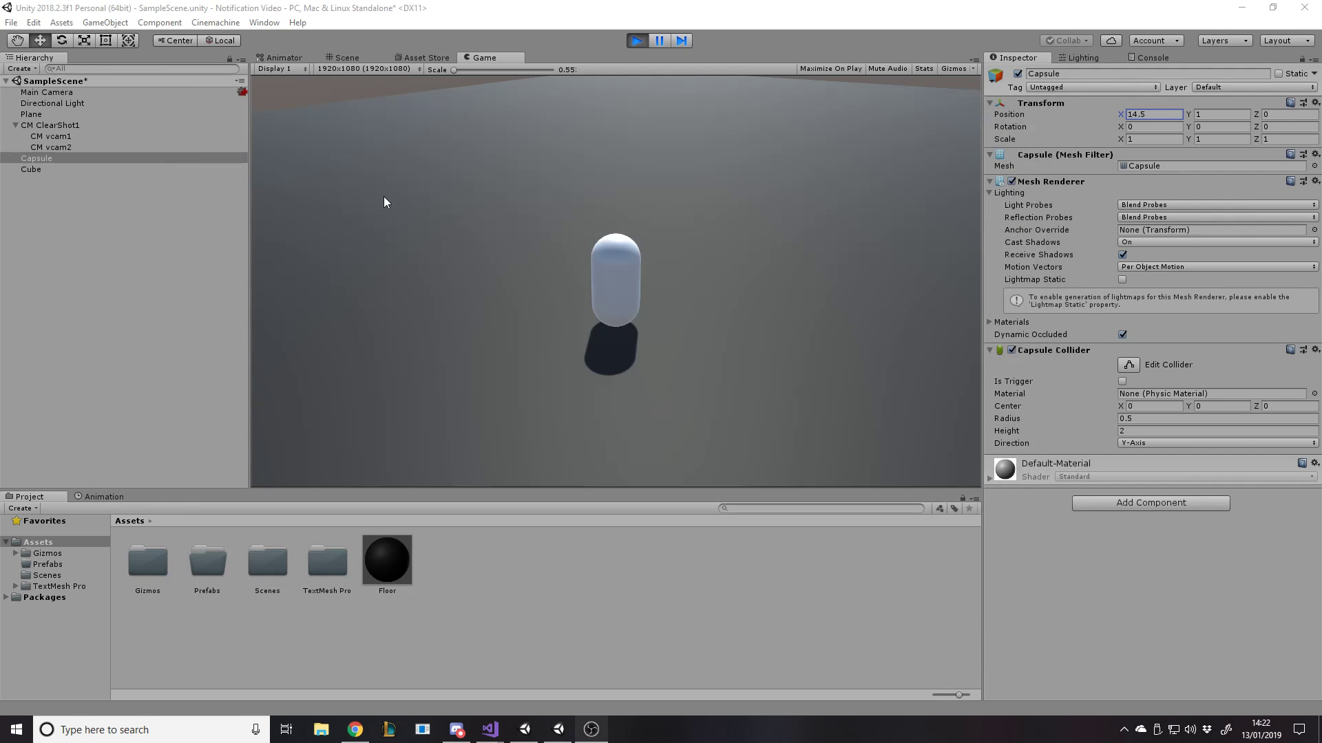
click(66, 156)
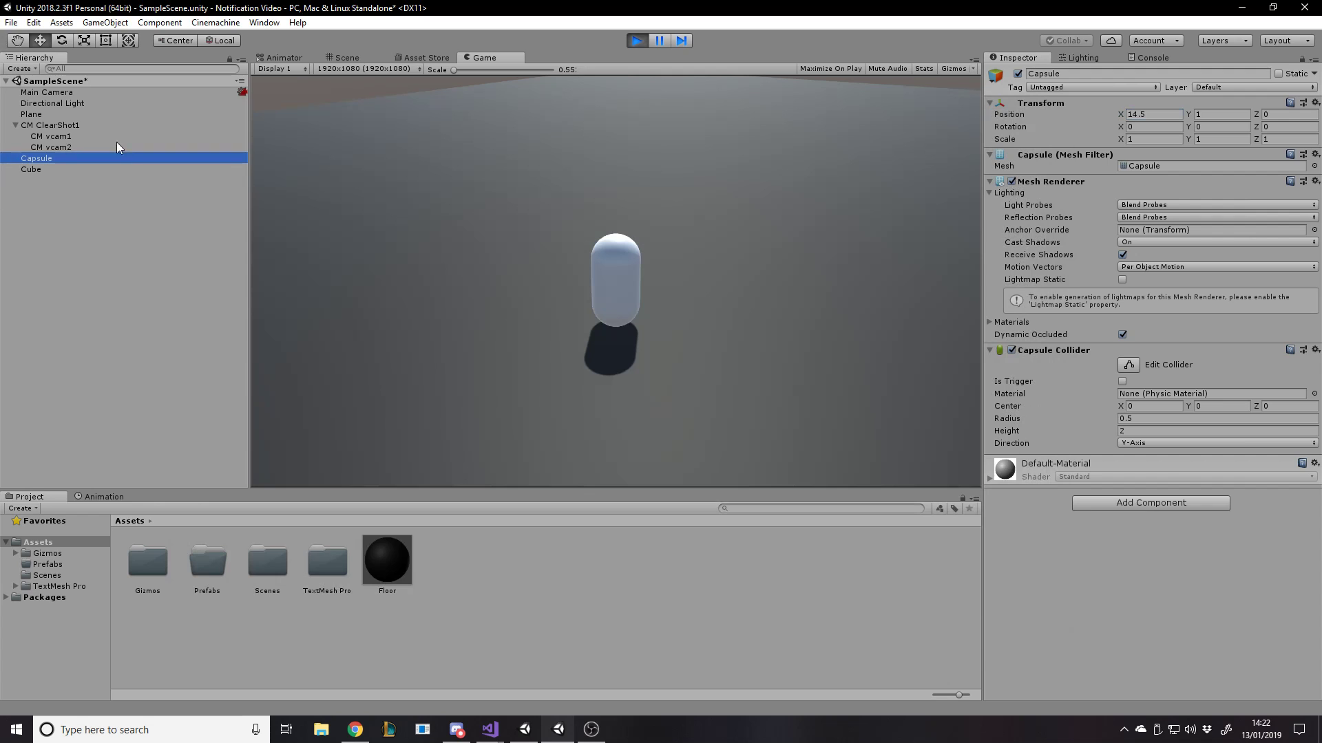
click(1126, 114)
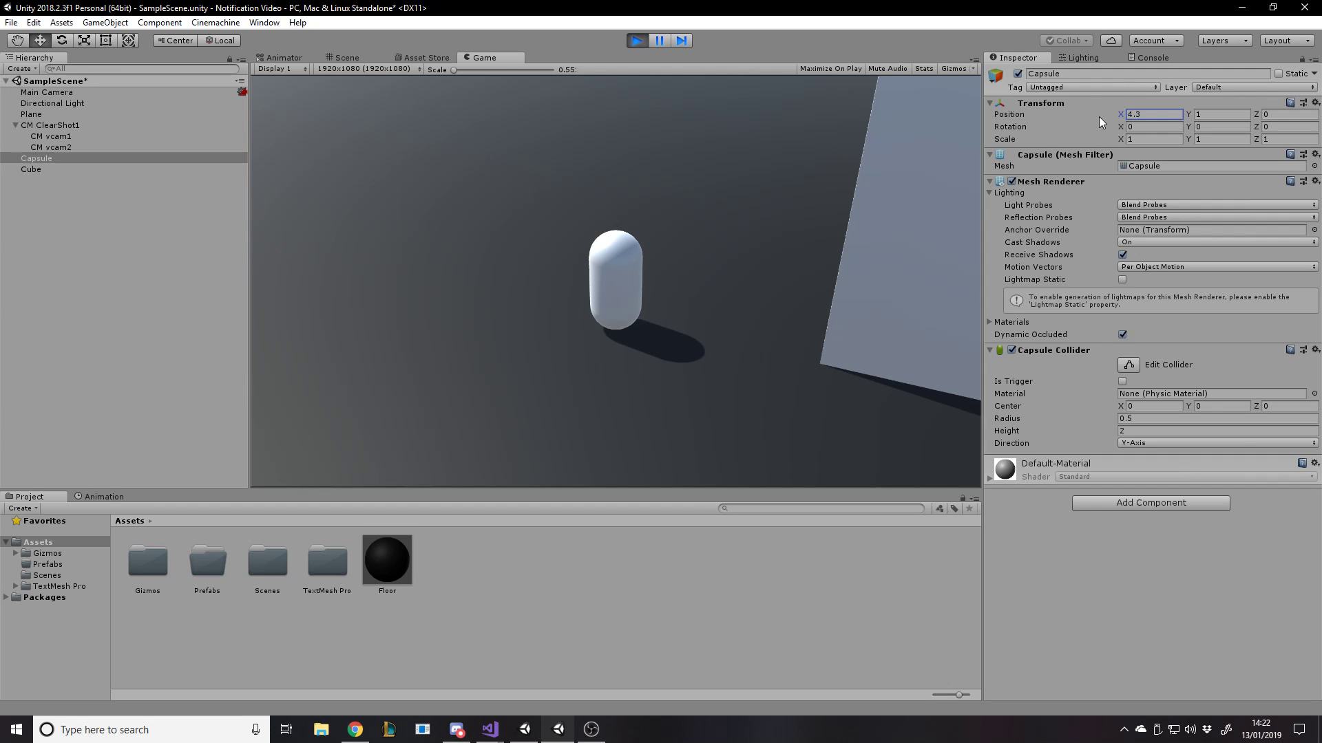
drag(1122, 113, 1079, 119)
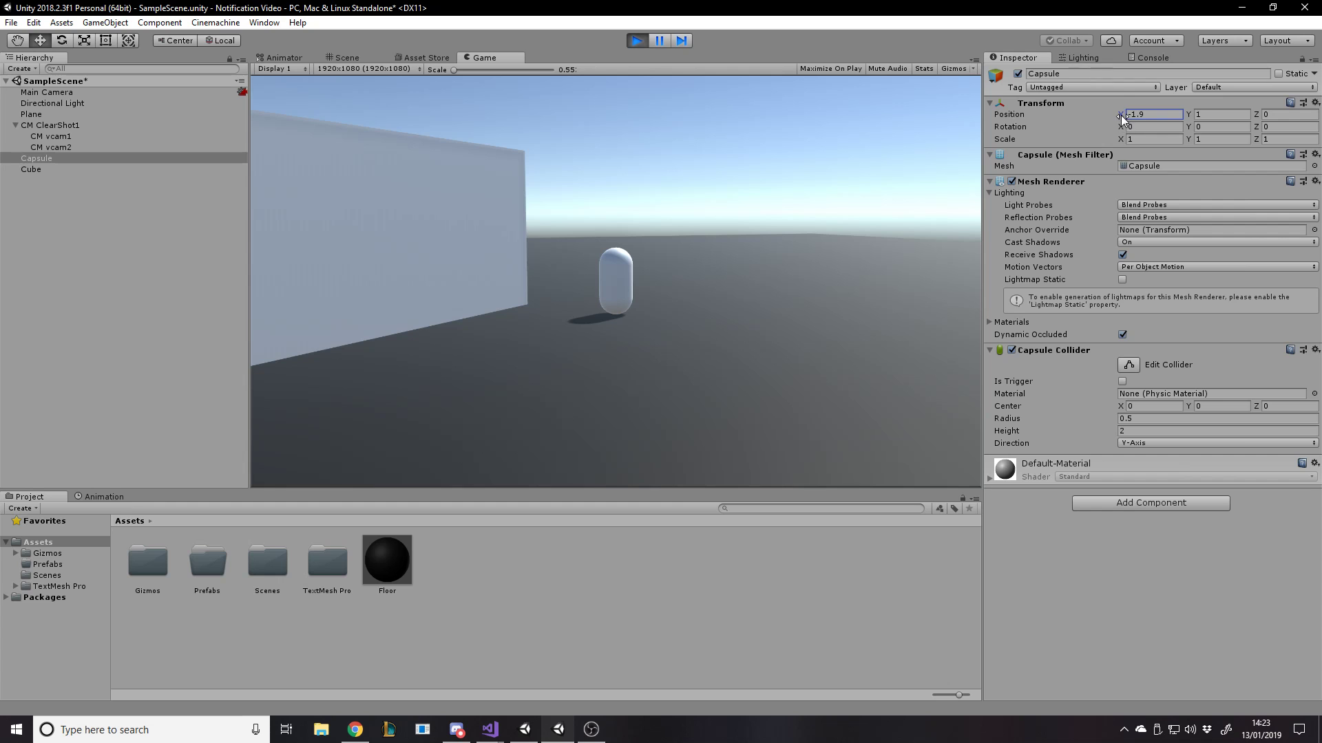
drag(1121, 114, 1124, 78)
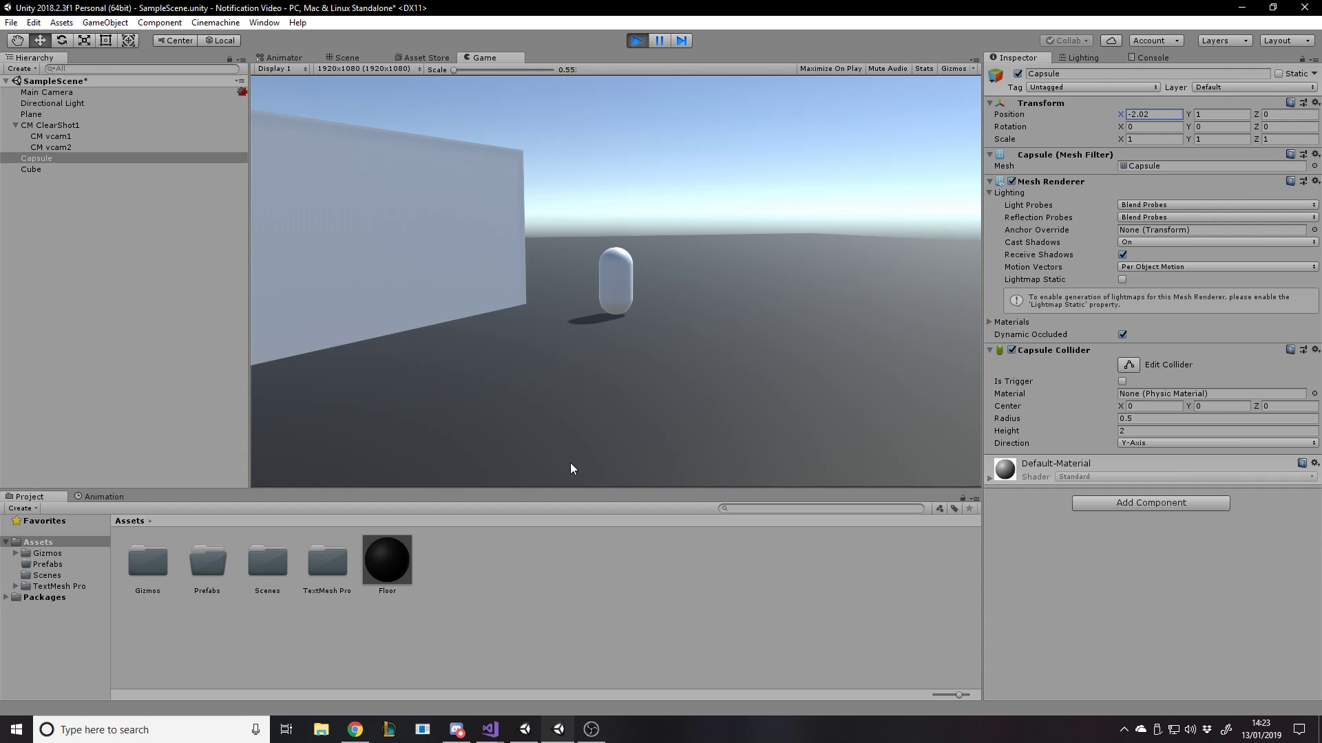
click(362, 58)
right_drag(558, 206, 747, 292)
- Rotate CM vcam2 slightly and move it to a new spot by the wall
click(55, 137)
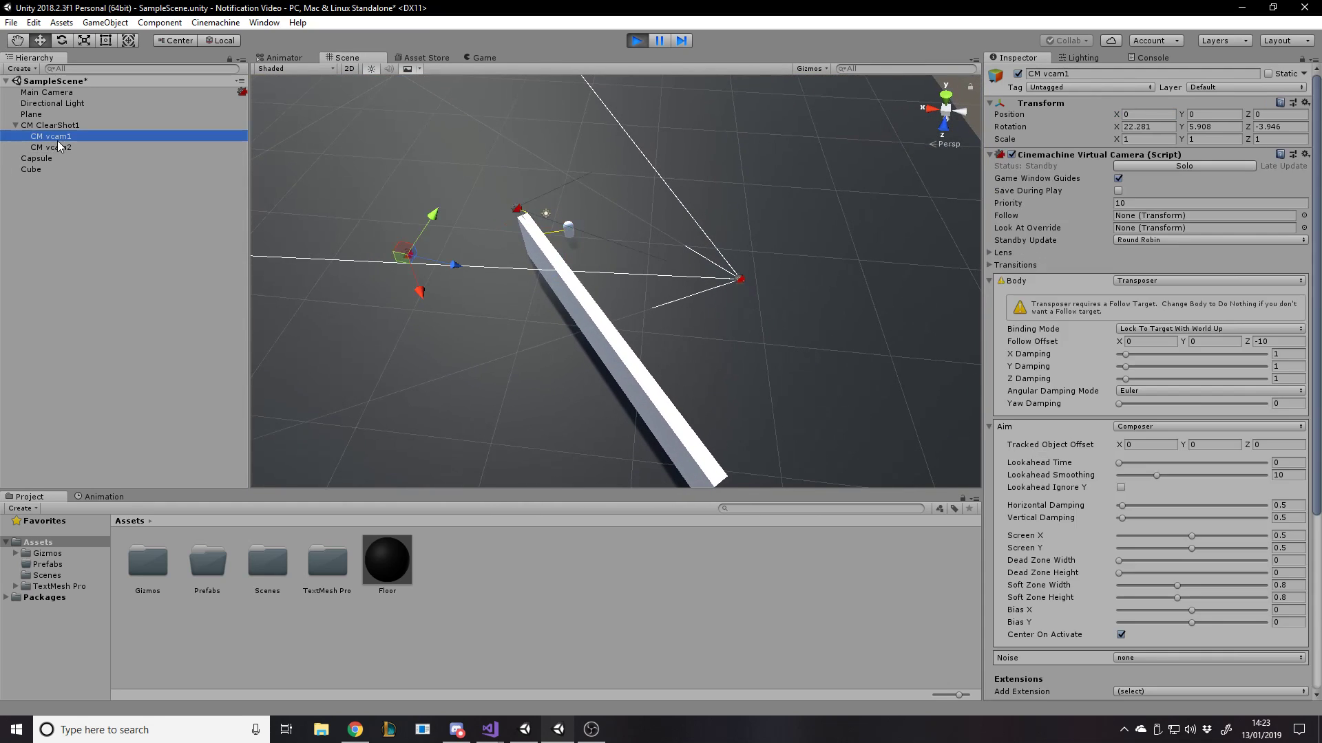
click(57, 146)
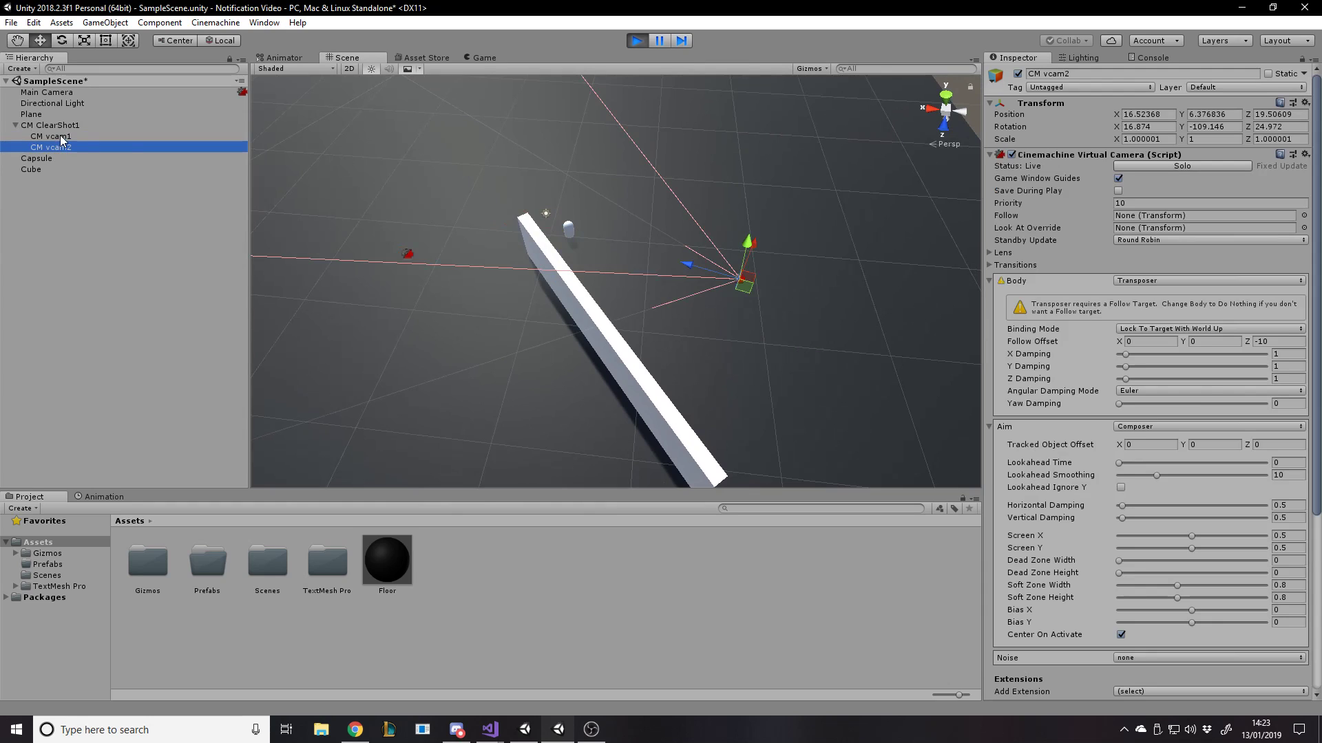
key(e)
drag(761, 312, 307, 164)
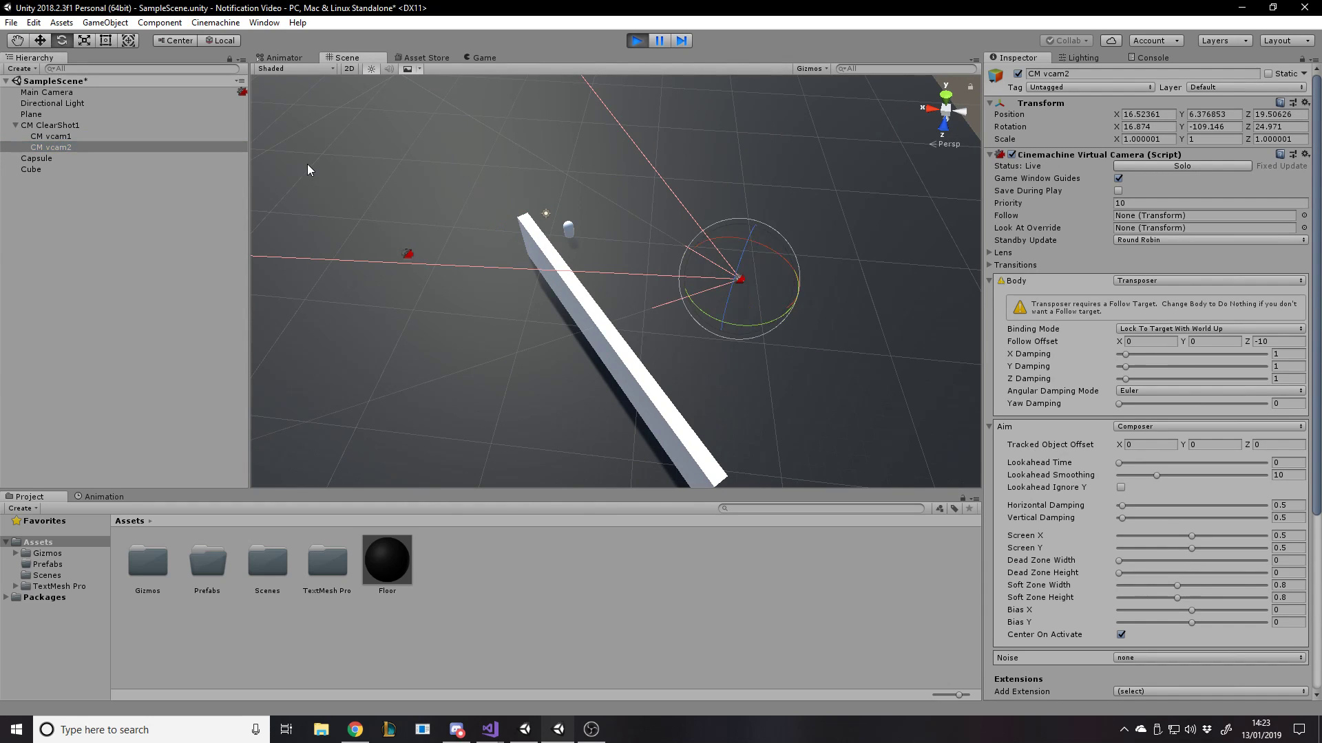
key(w)
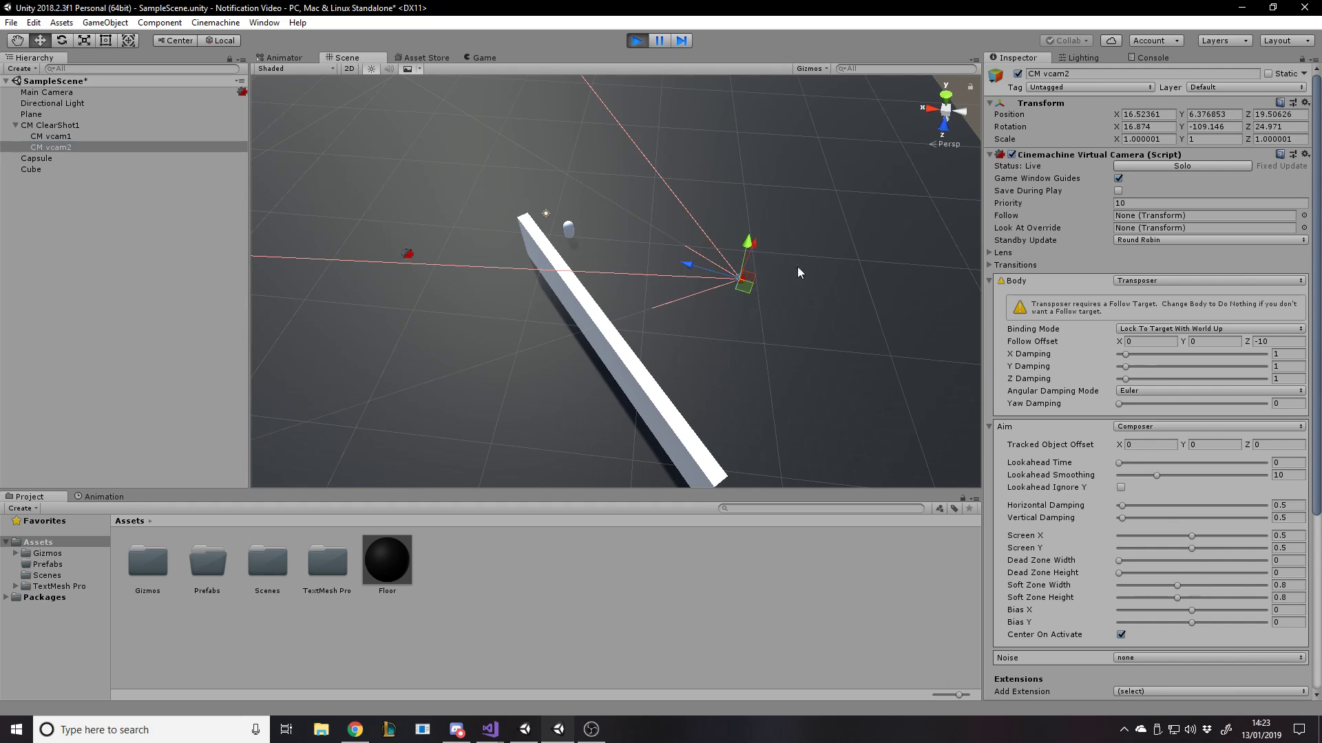
right_drag(799, 274, 756, 291)
drag(757, 291, 624, 366)
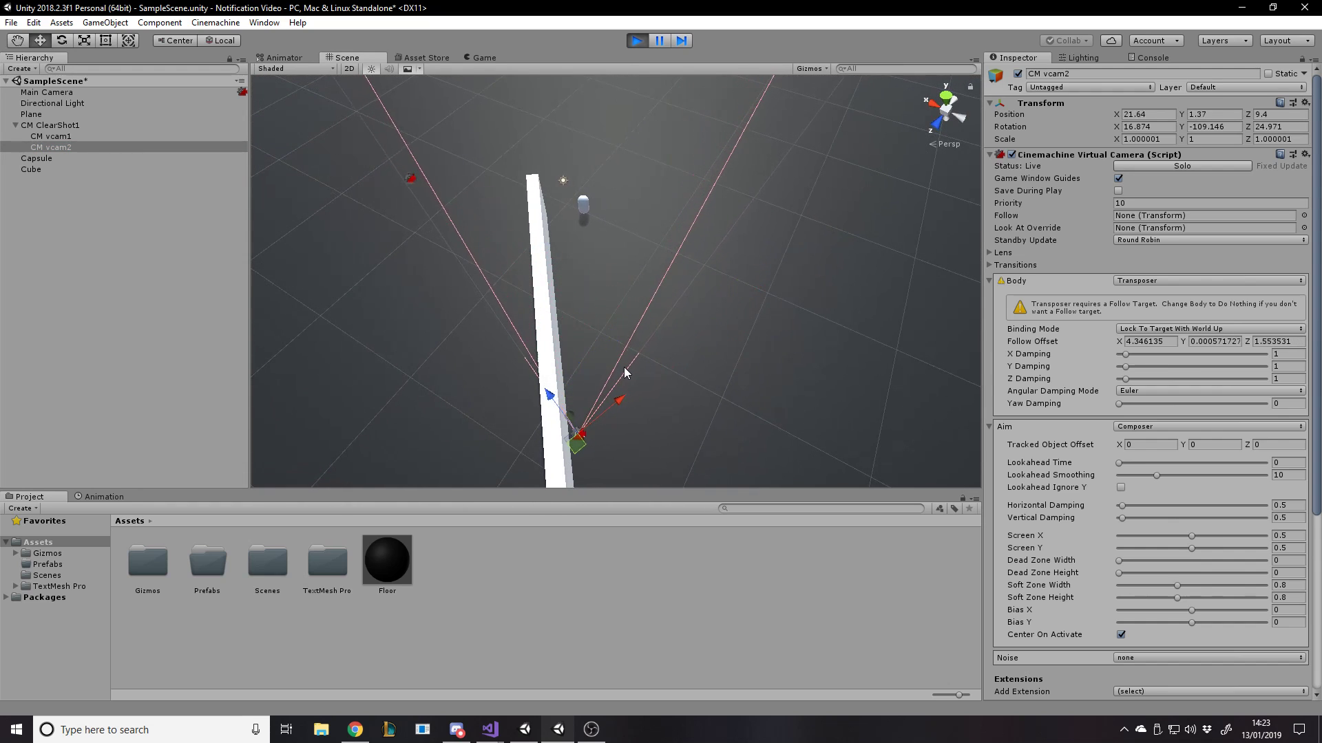
- In the Game view, move the Capsule to X 2.6, Y 1, almost hidden behind the wall
click(475, 57)
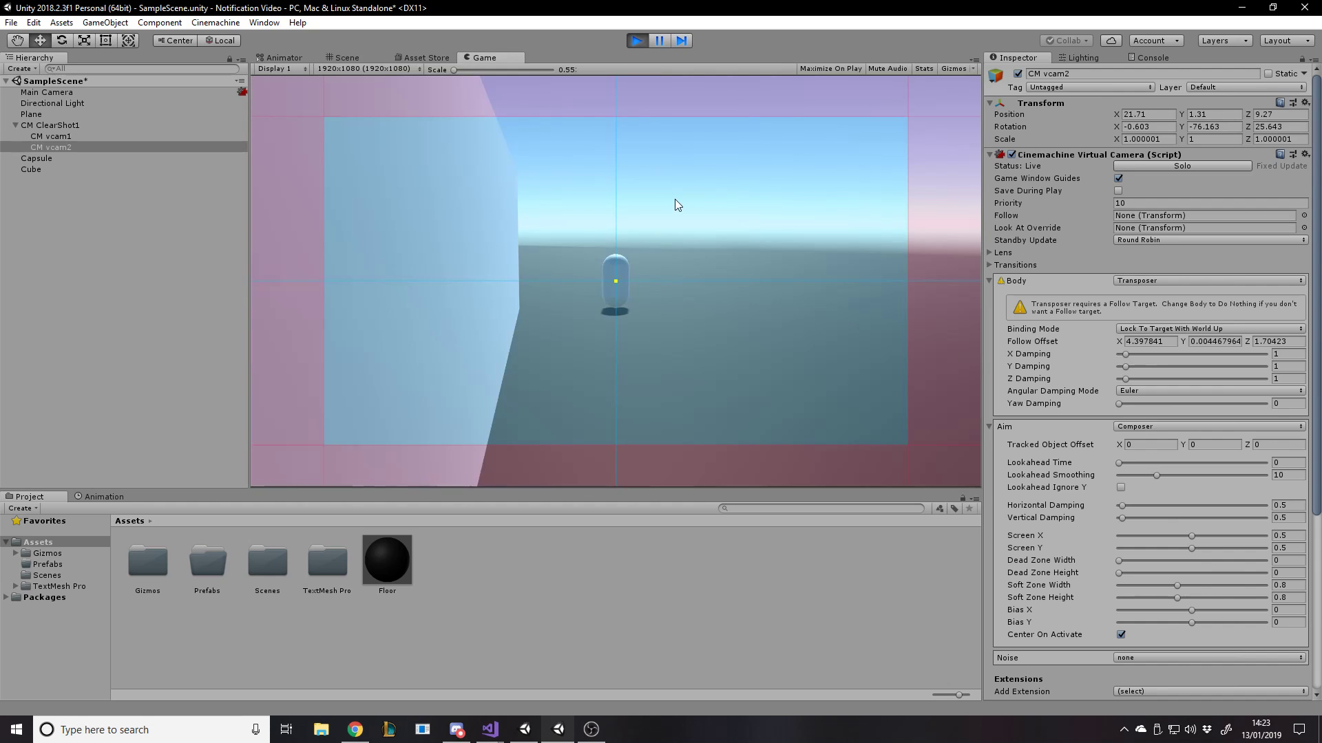
click(73, 216)
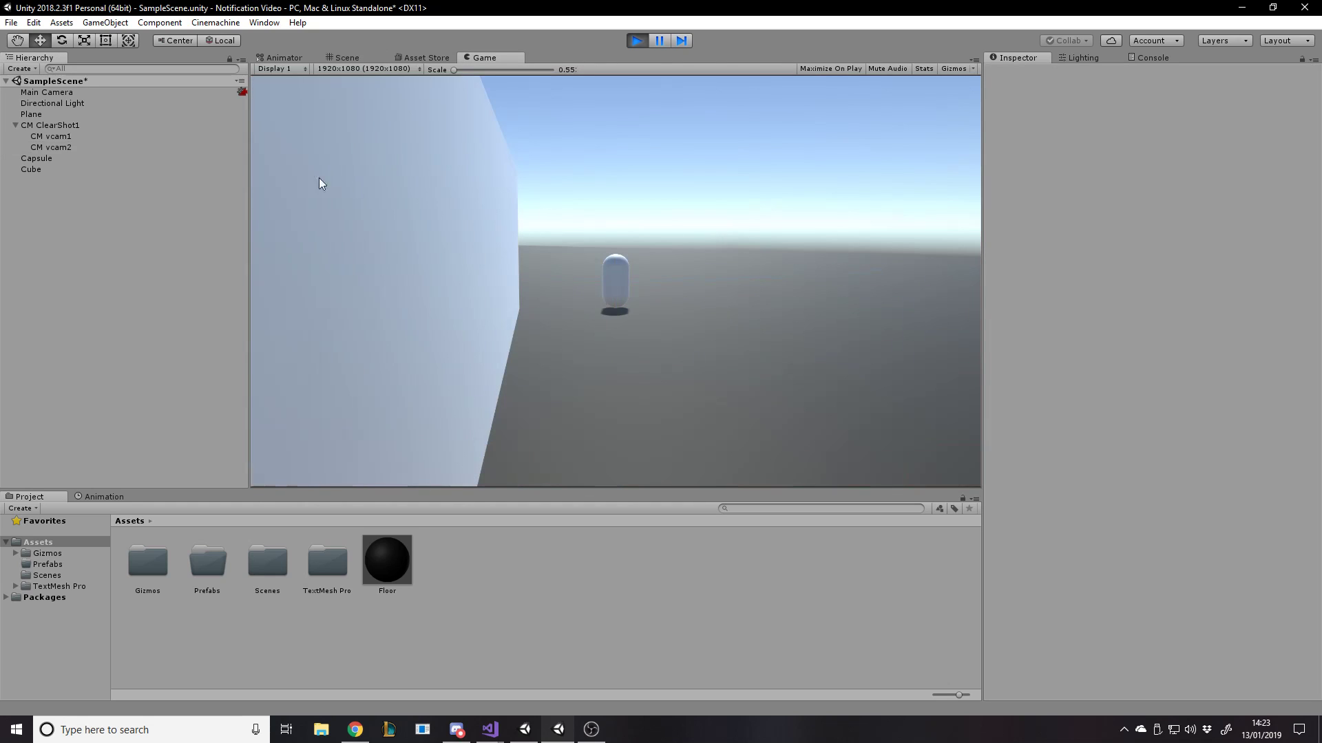
click(36, 168)
click(36, 158)
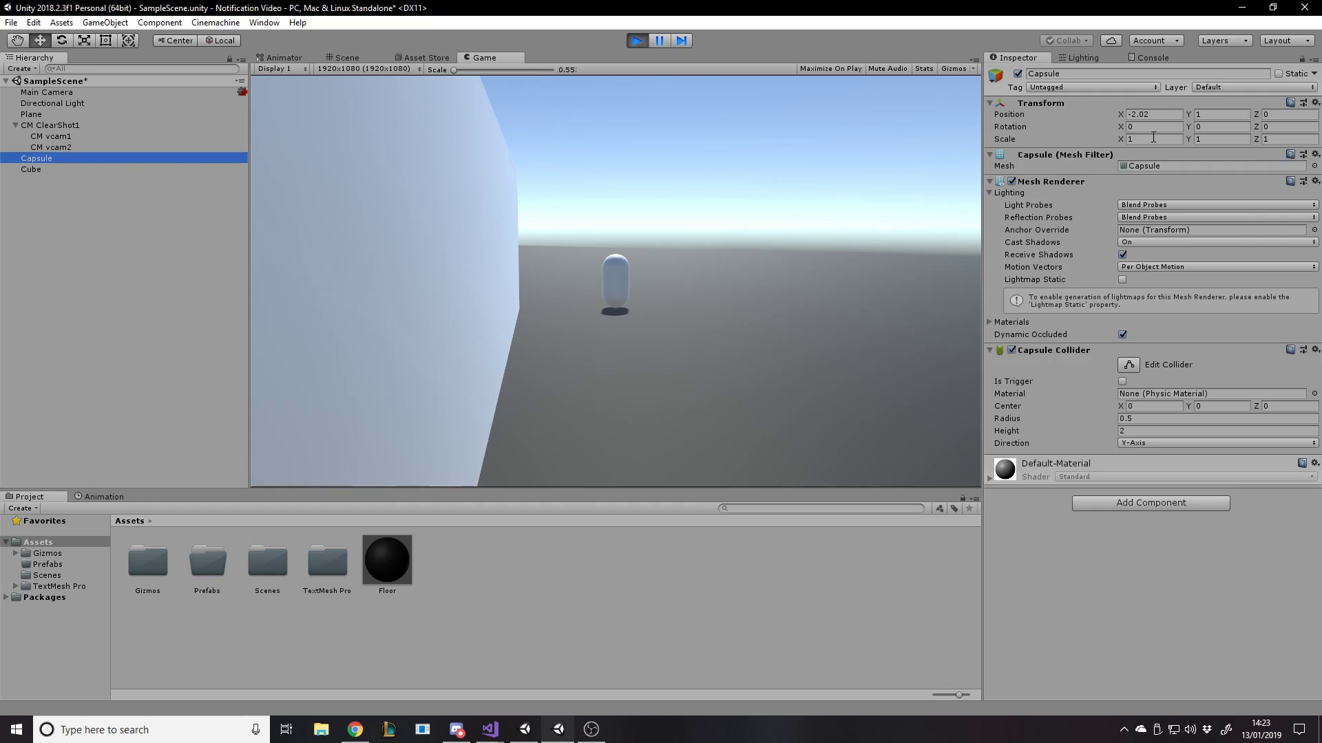
drag(1117, 114, 1204, 96)
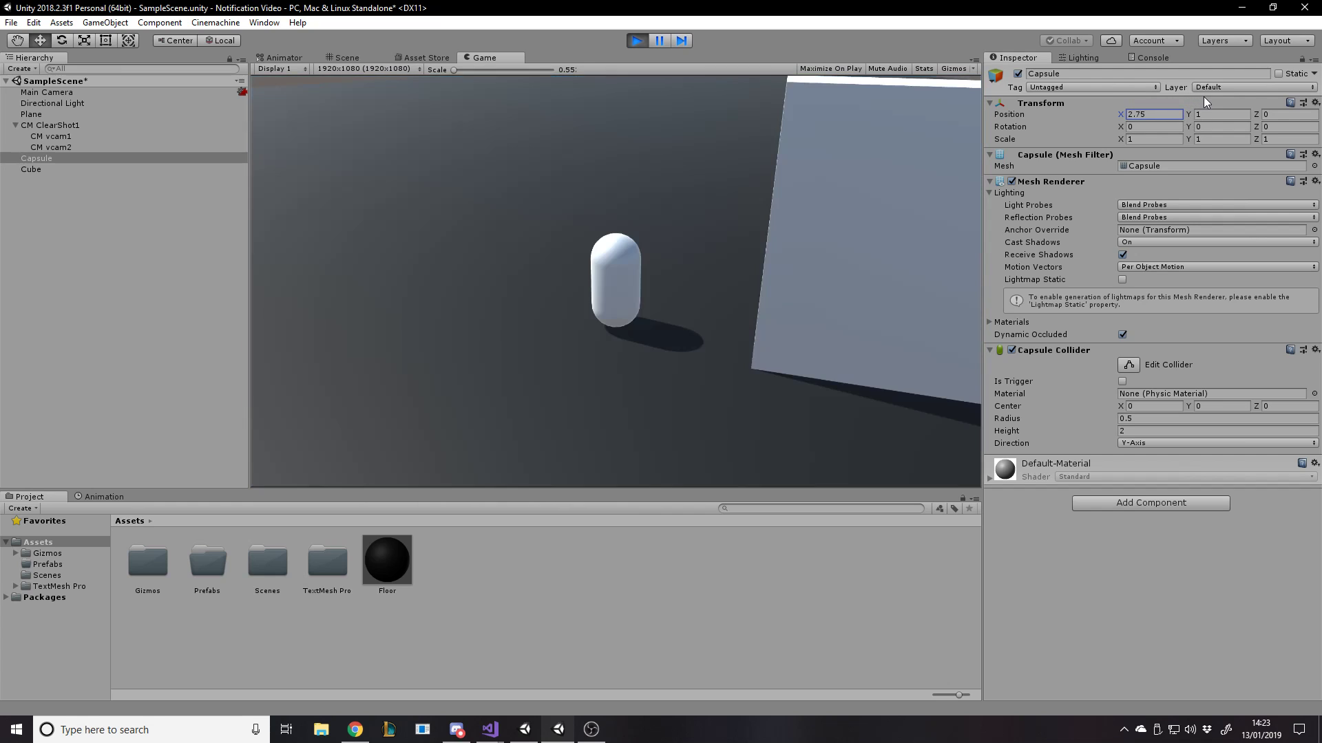
right_click(1204, 96)
click(1148, 12)
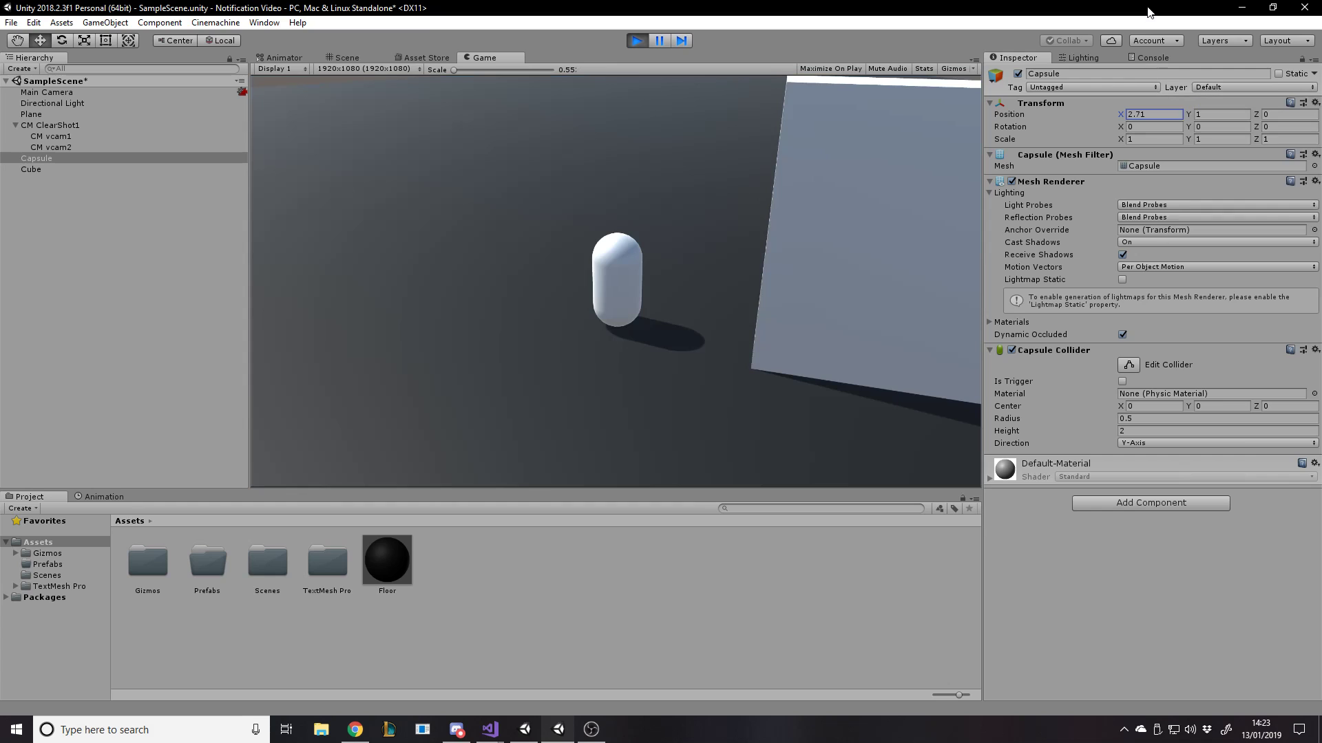
mouse_move(1191, 114)
mouse_down()
mouse_move(1177, 117)
mouse_move(1192, 128)
mouse_up()
mouse_move(1116, 113)
mouse_down()
mouse_move(1015, 119)
mouse_move(1118, 116)
mouse_up()
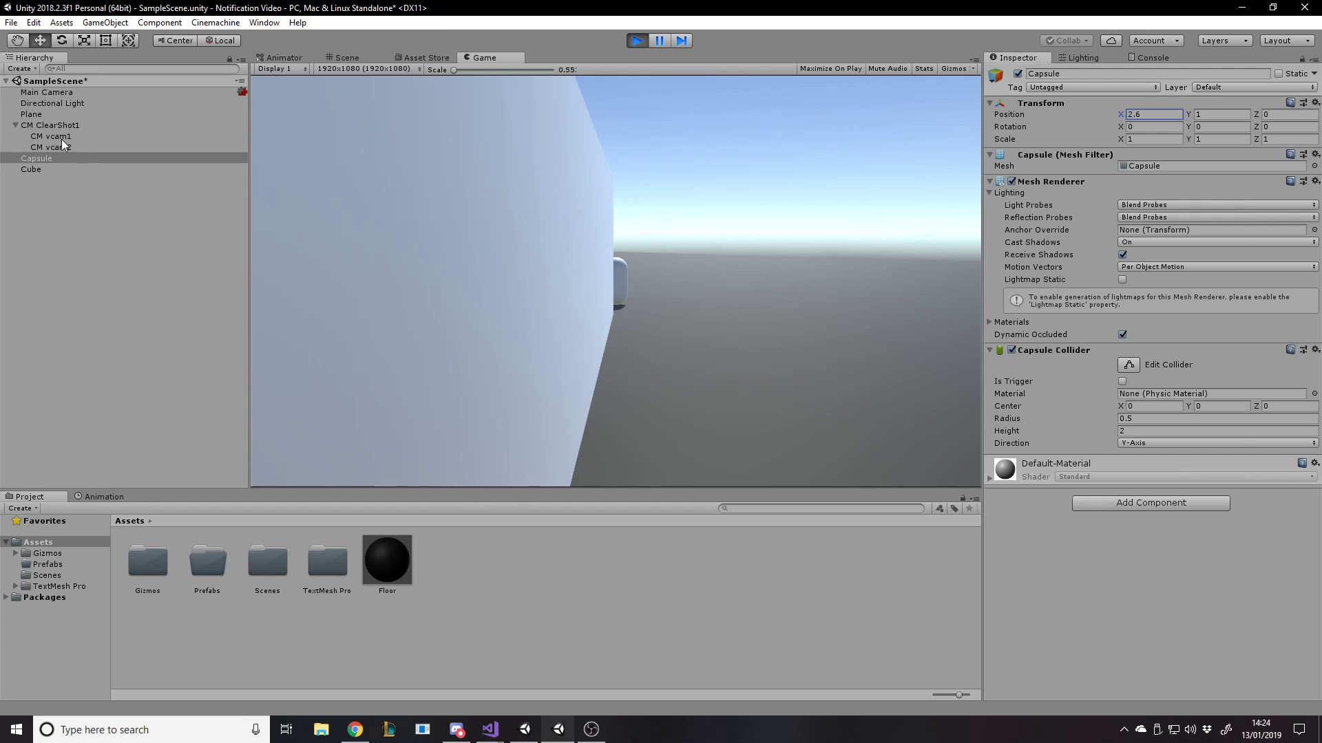
- Stop play mode and delete CM ClearShot1, restoring the accidentally deleted Plane
click(636, 43)
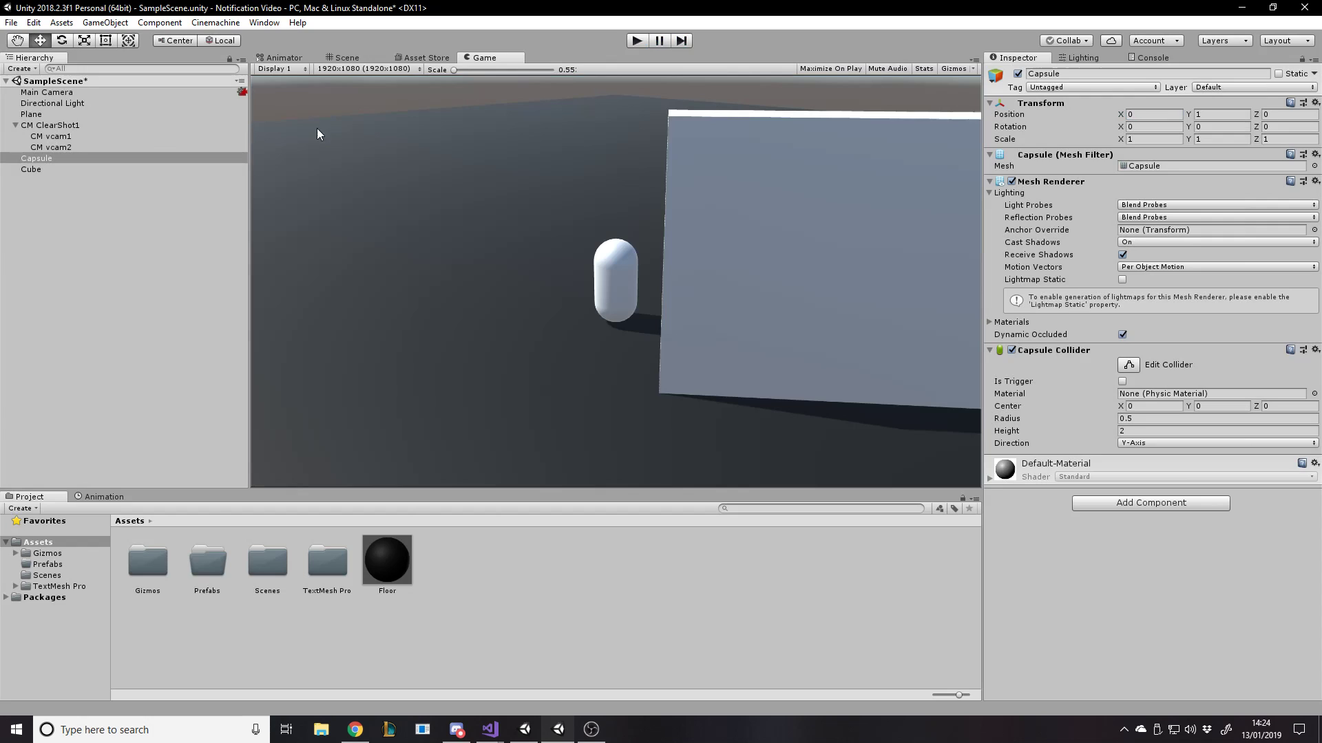
click(60, 126)
key(Delete)
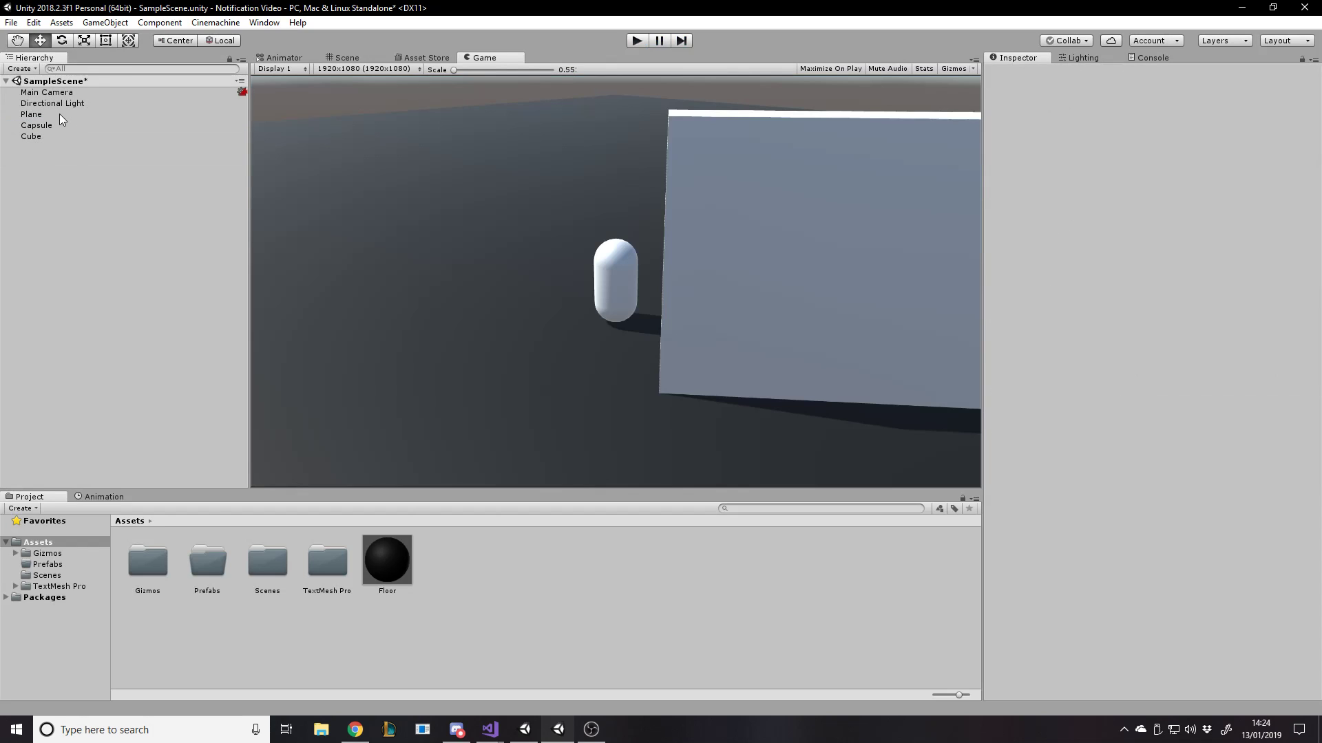
click(59, 114)
key(Delete)
key(ctrl+z)
click(55, 124)
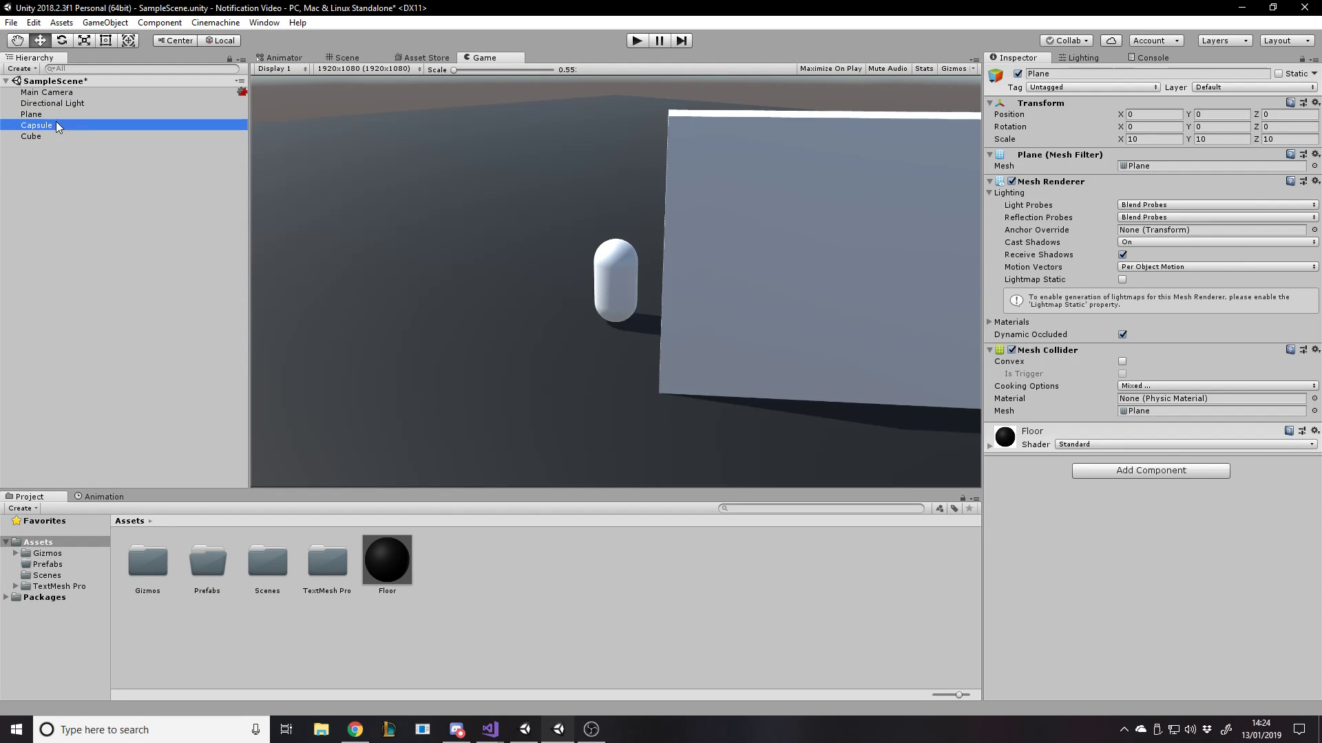
click(55, 135)
click(55, 127)
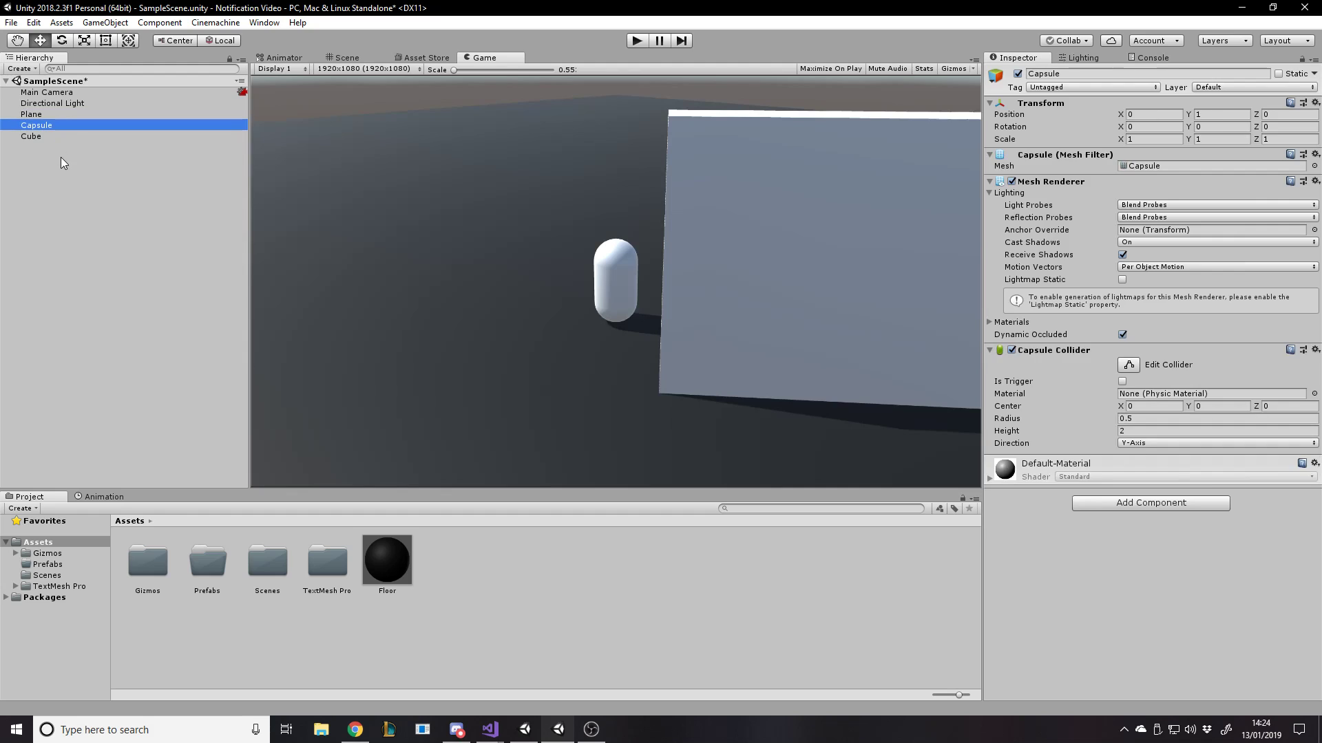
click(61, 158)
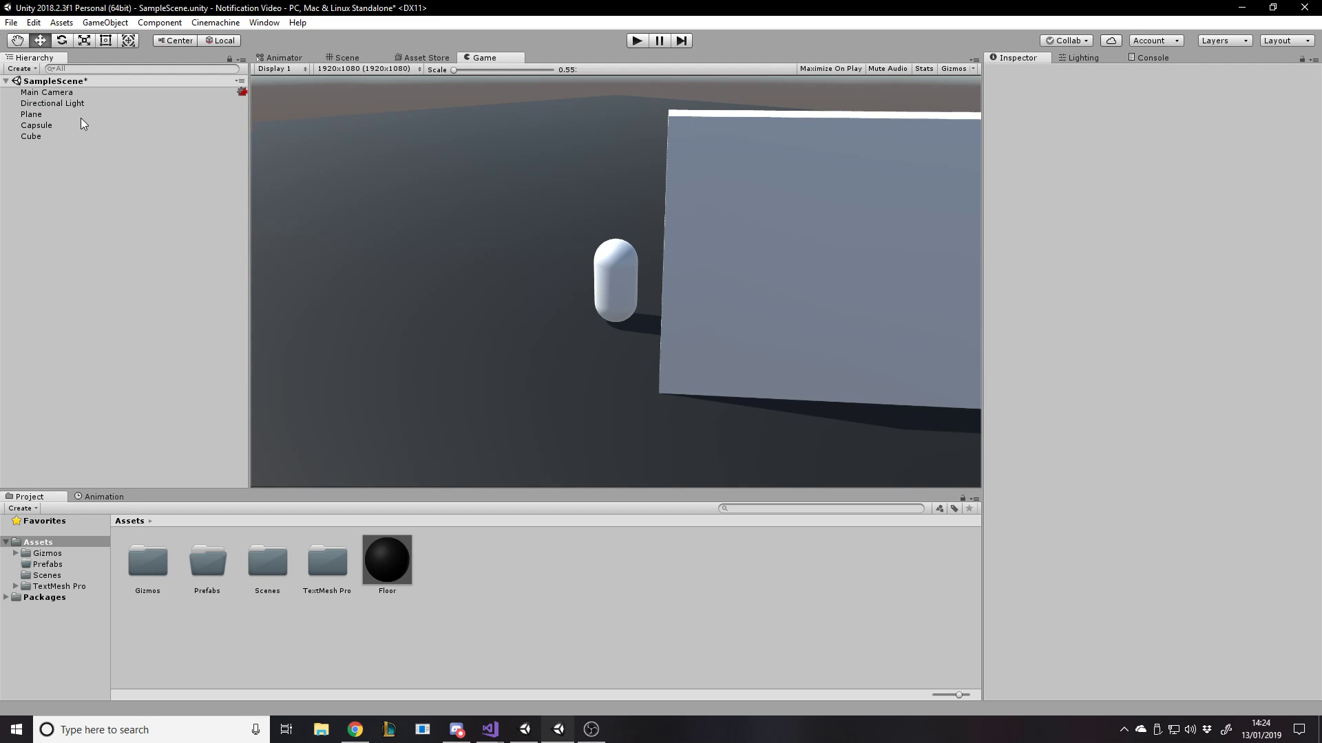
- Shorten the wall cube to X scale 15.44 in the Scene view
click(382, 58)
click(550, 246)
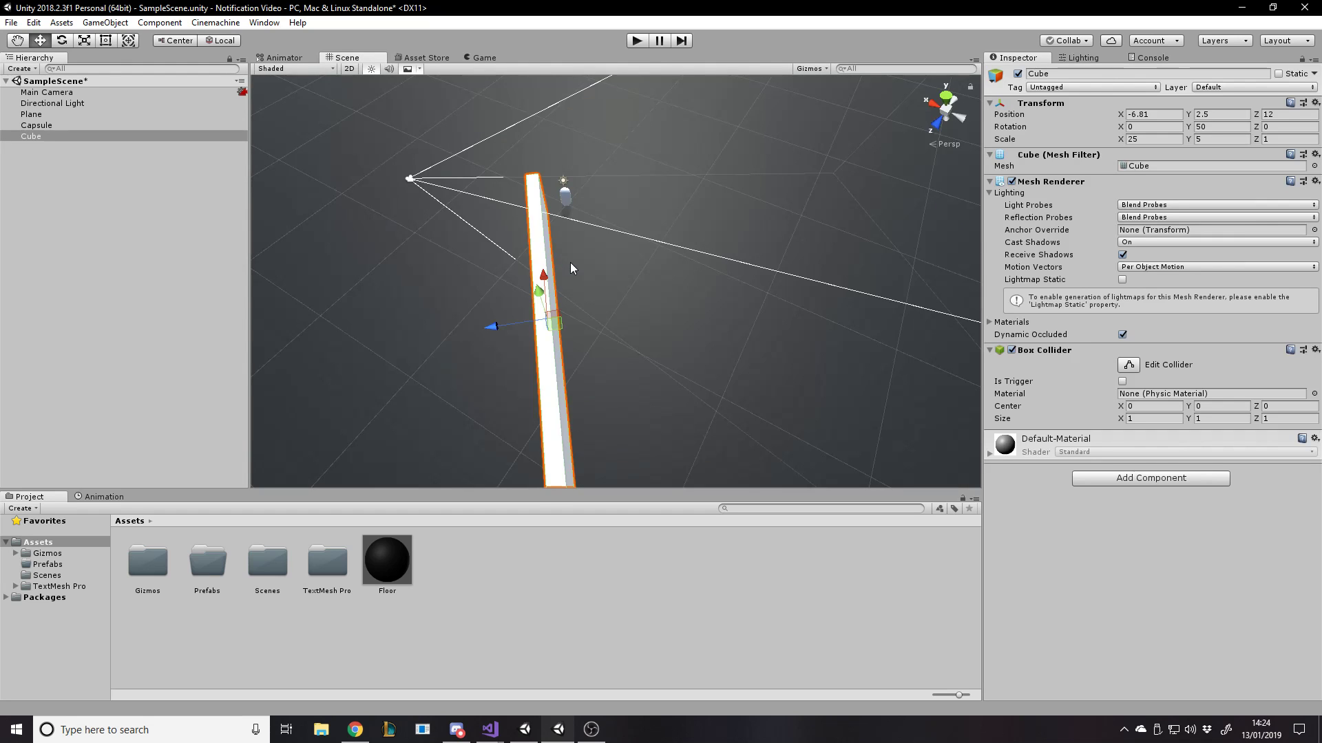
alt+drag(617, 305, 802, 299)
key(r)
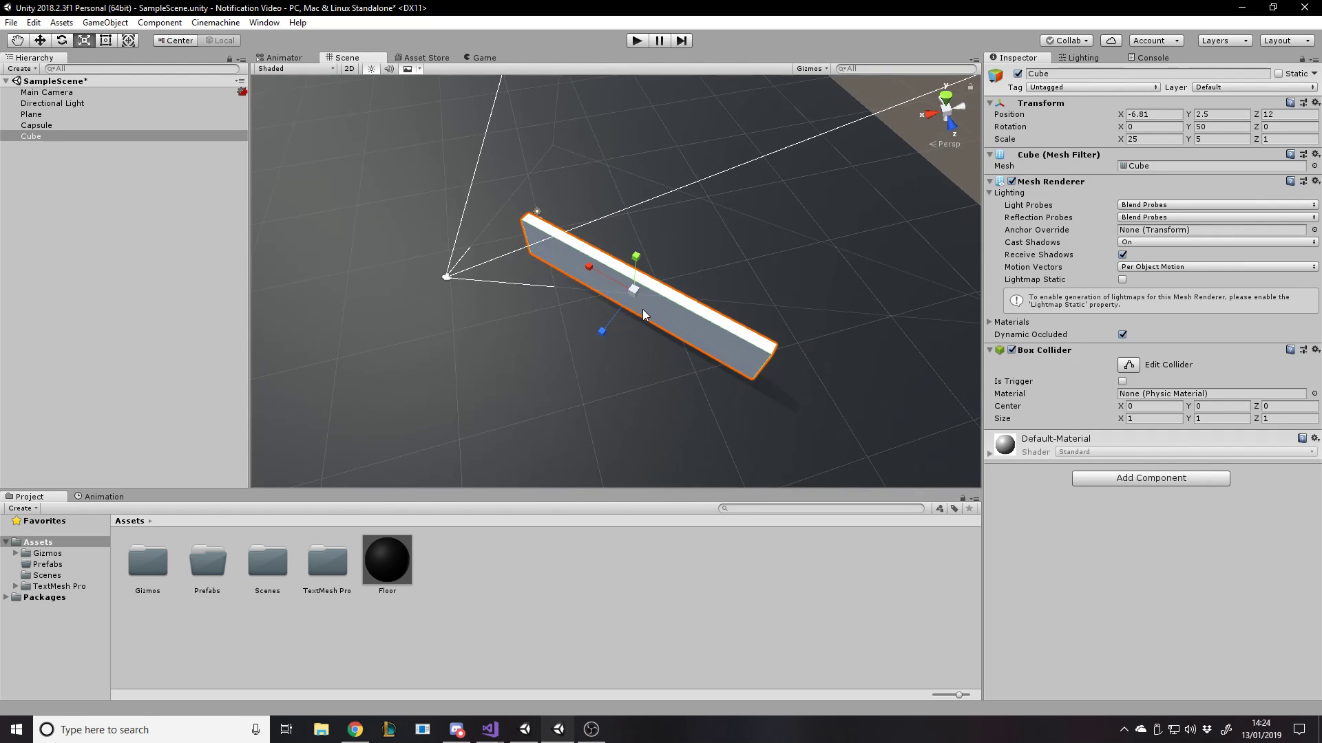
drag(597, 272, 617, 283)
key(w)
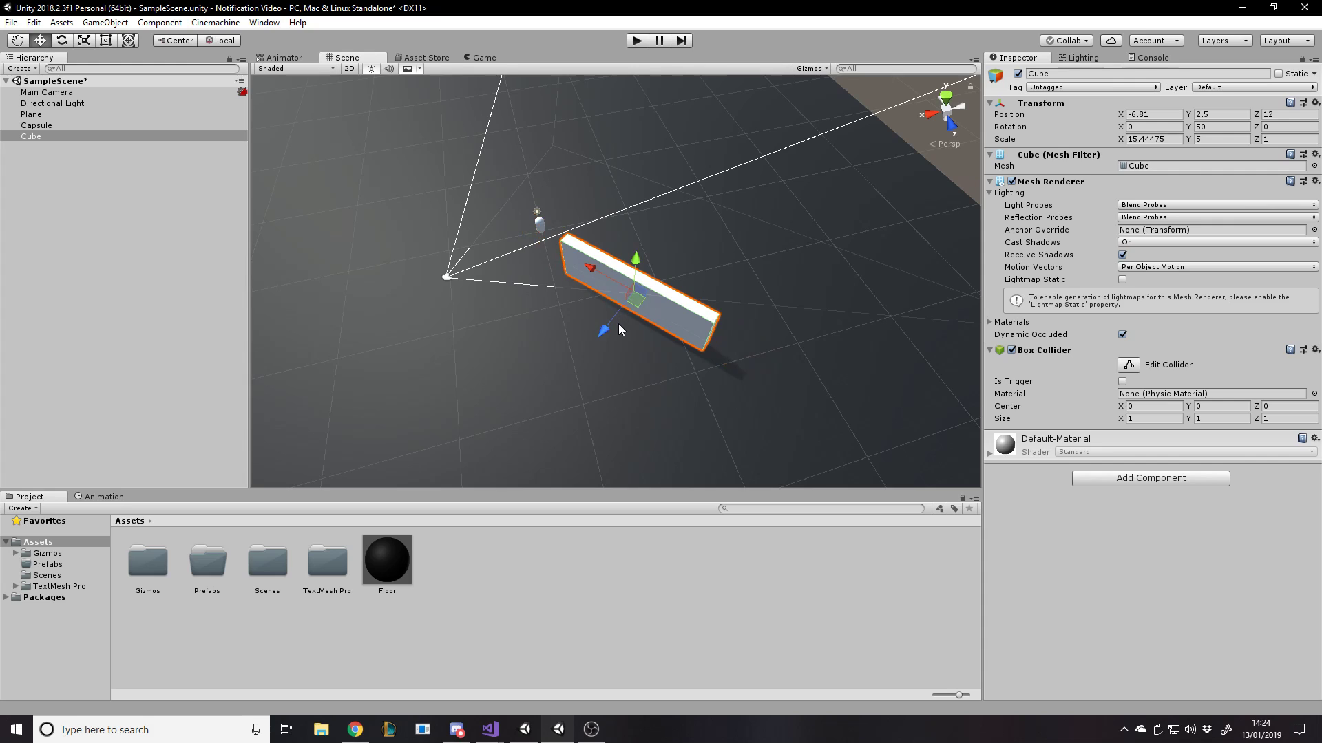
- Duplicate the wall as Cube (1) at X -2.51, Y 2.5, Z -6.49, rotated -24.672 on Y
key(ctrl+d)
drag(611, 329, 521, 192)
key(e)
key(w)
key(e)
drag(448, 171, 672, 118)
key(w)
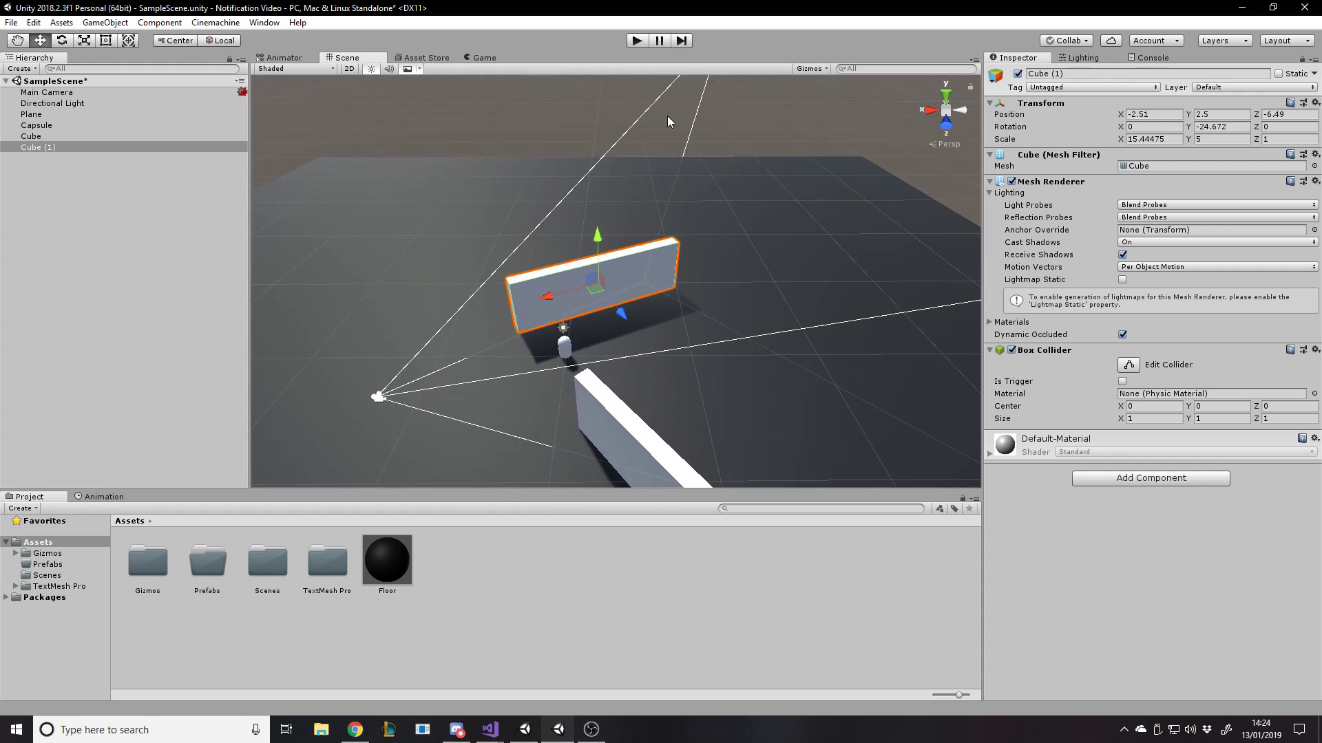
- Fly the view to ground level facing both walls and select the Main Camera
click(732, 165)
alt+drag(731, 166, 716, 177)
scroll(672, 167, up, 2)
right_drag(672, 167, 804, 27)
key(s)
click(53, 94)
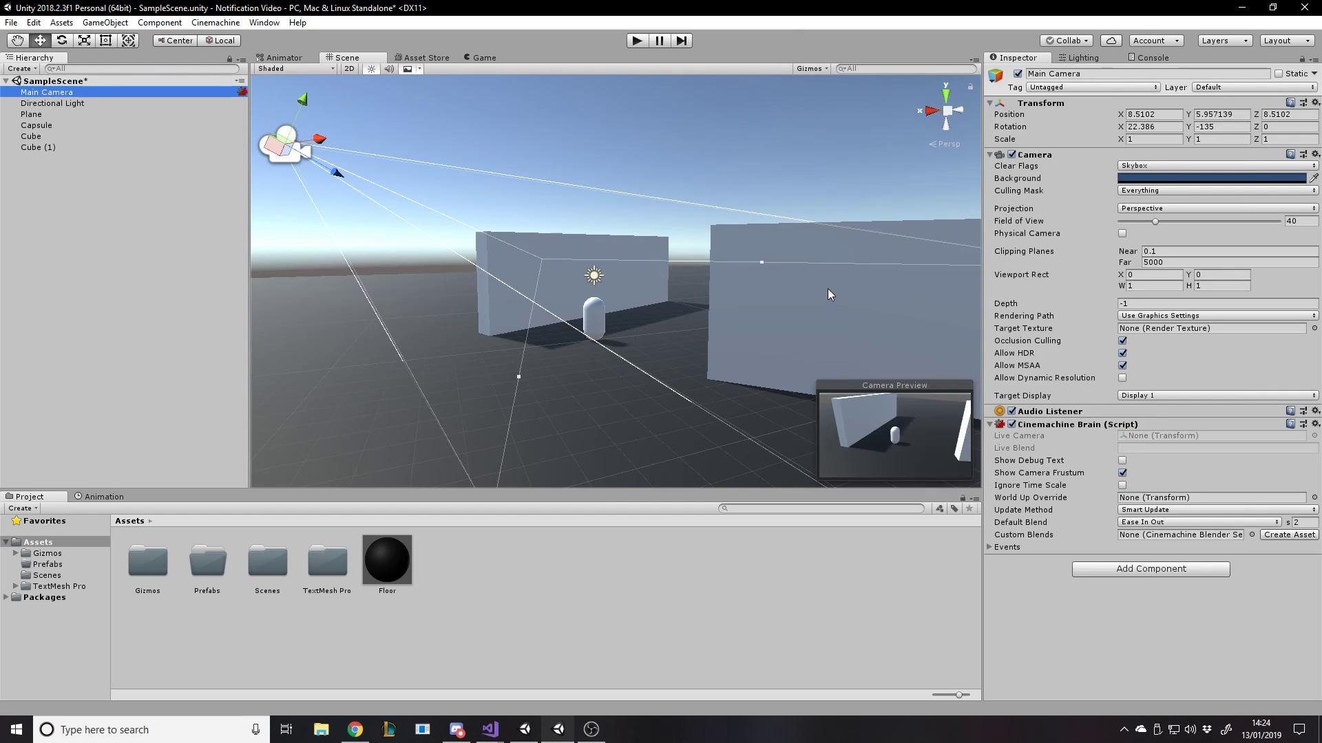
- Remove Main Camera's Cinemachine Brain, leaving only Camera and Audio Listener, after undoing an accidental Move Up
click(1315, 424)
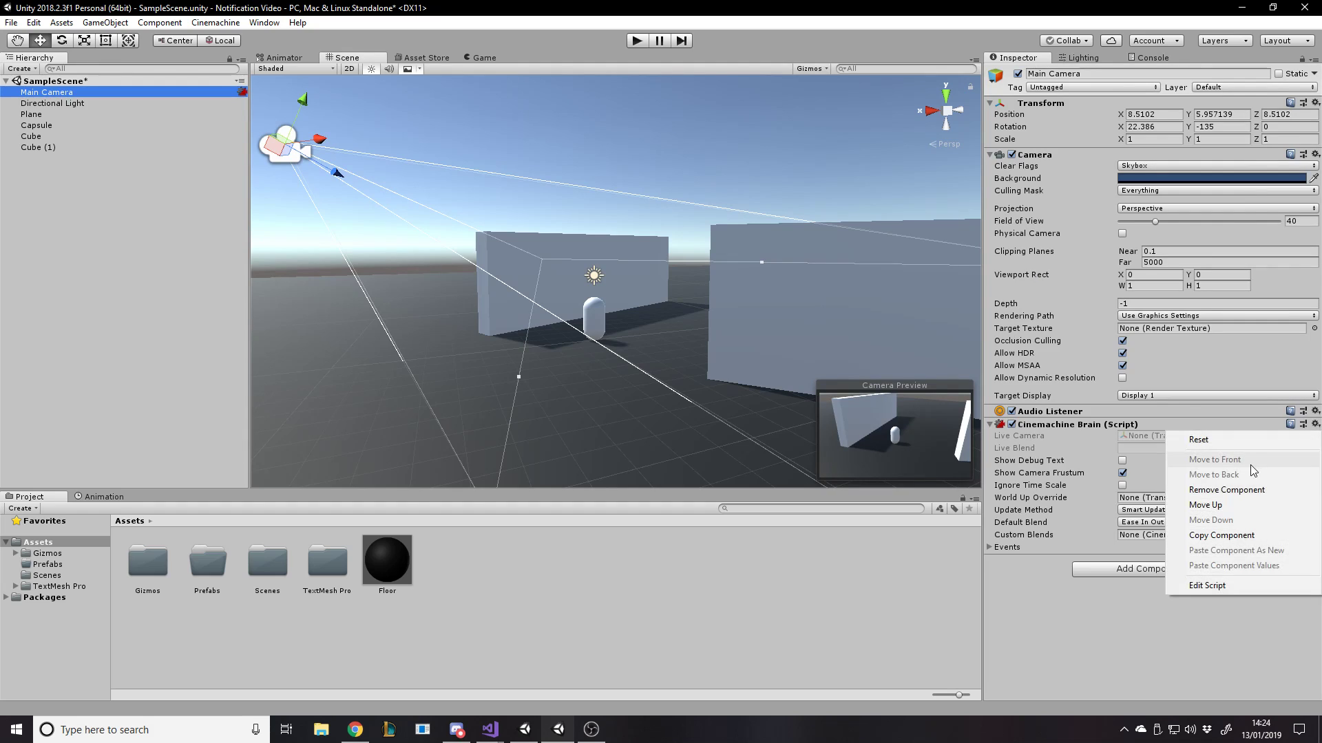
click(1252, 505)
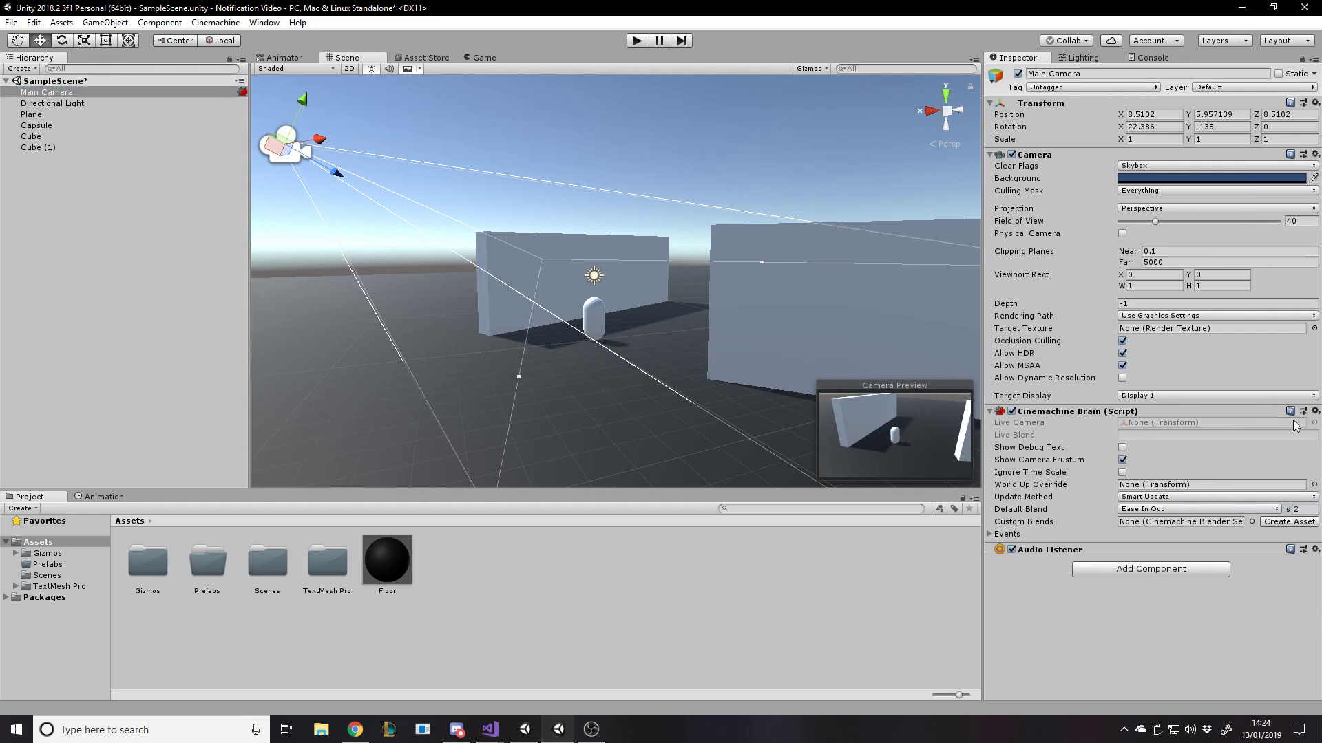
key(ctrl+z)
click(1315, 424)
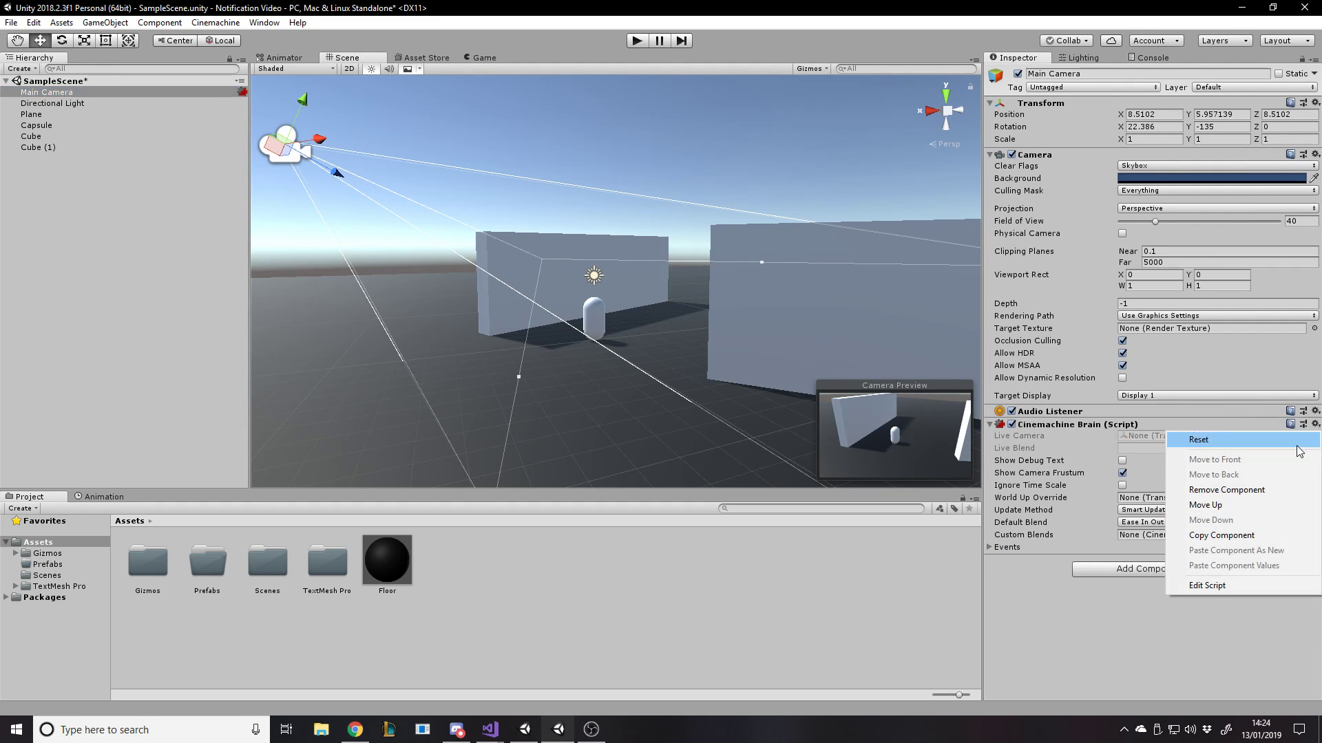
click(1265, 493)
click(48, 148)
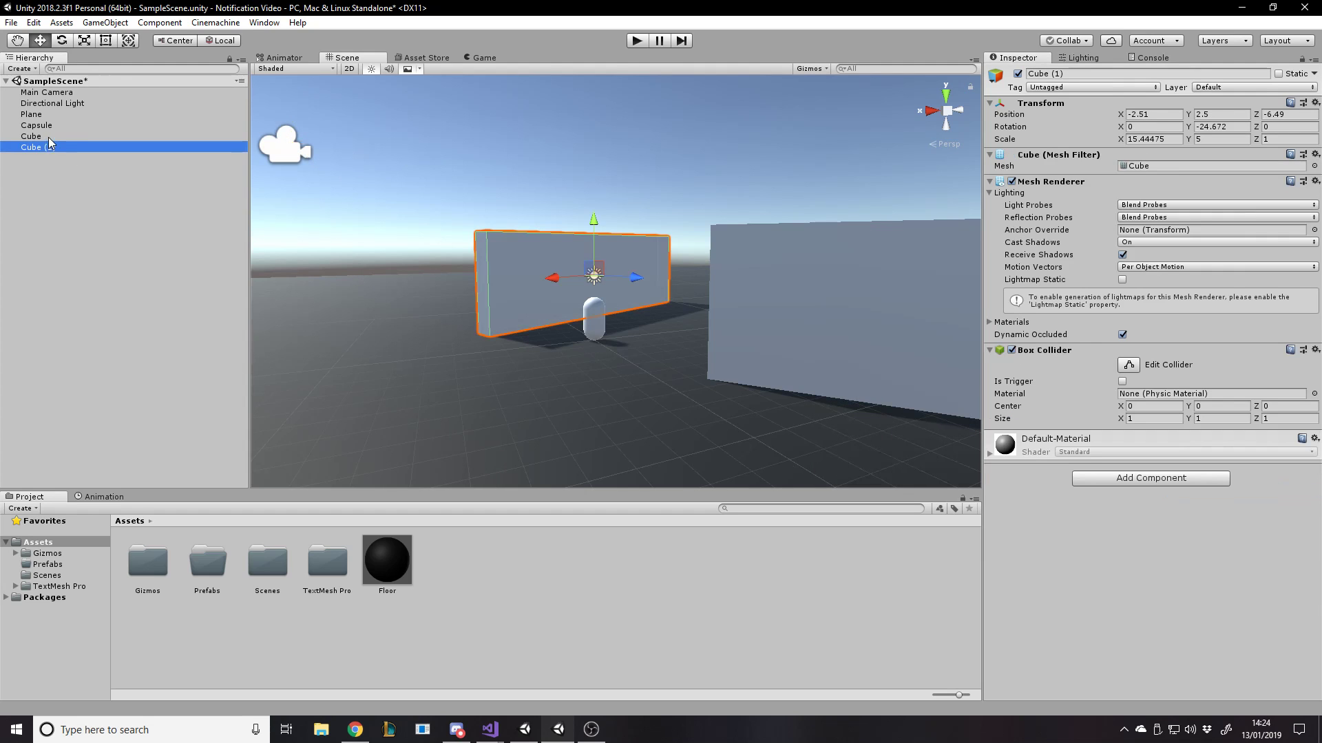
click(44, 125)
click(49, 103)
click(46, 91)
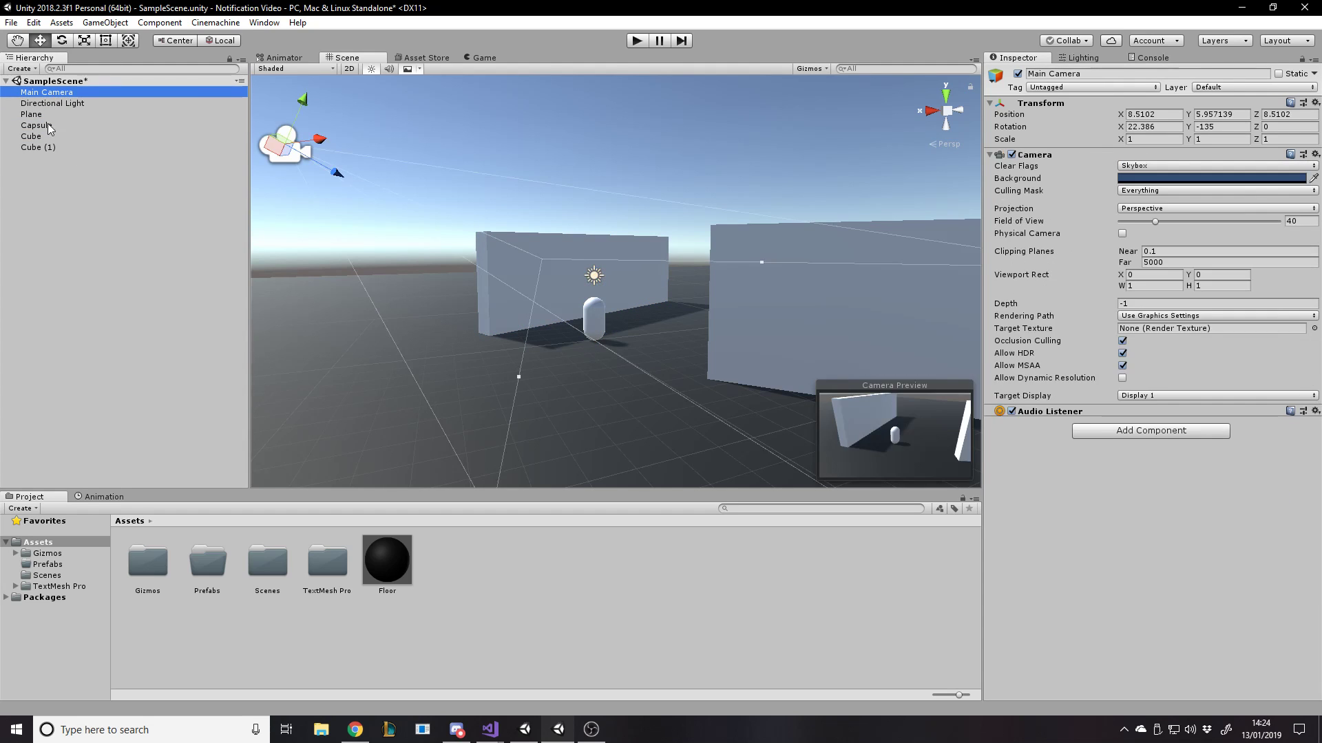
click(62, 165)
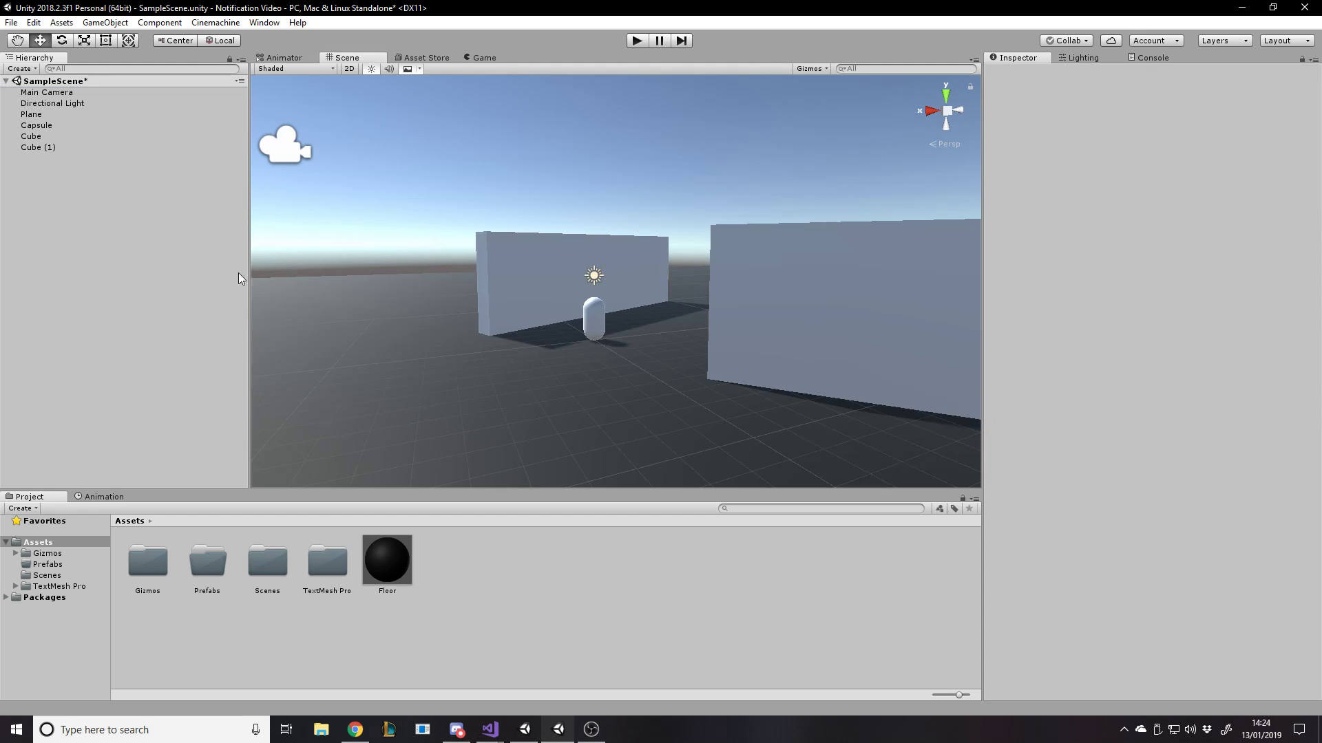
click(264, 22)
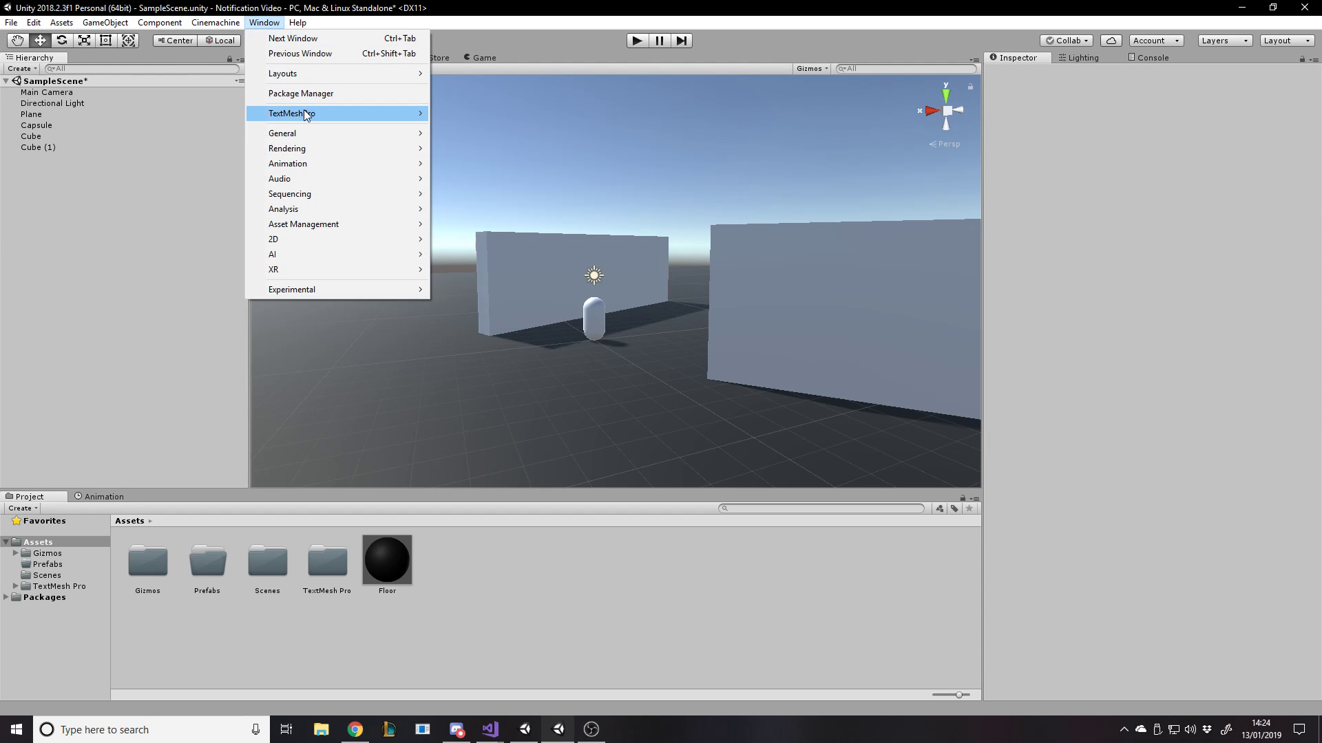
click(307, 94)
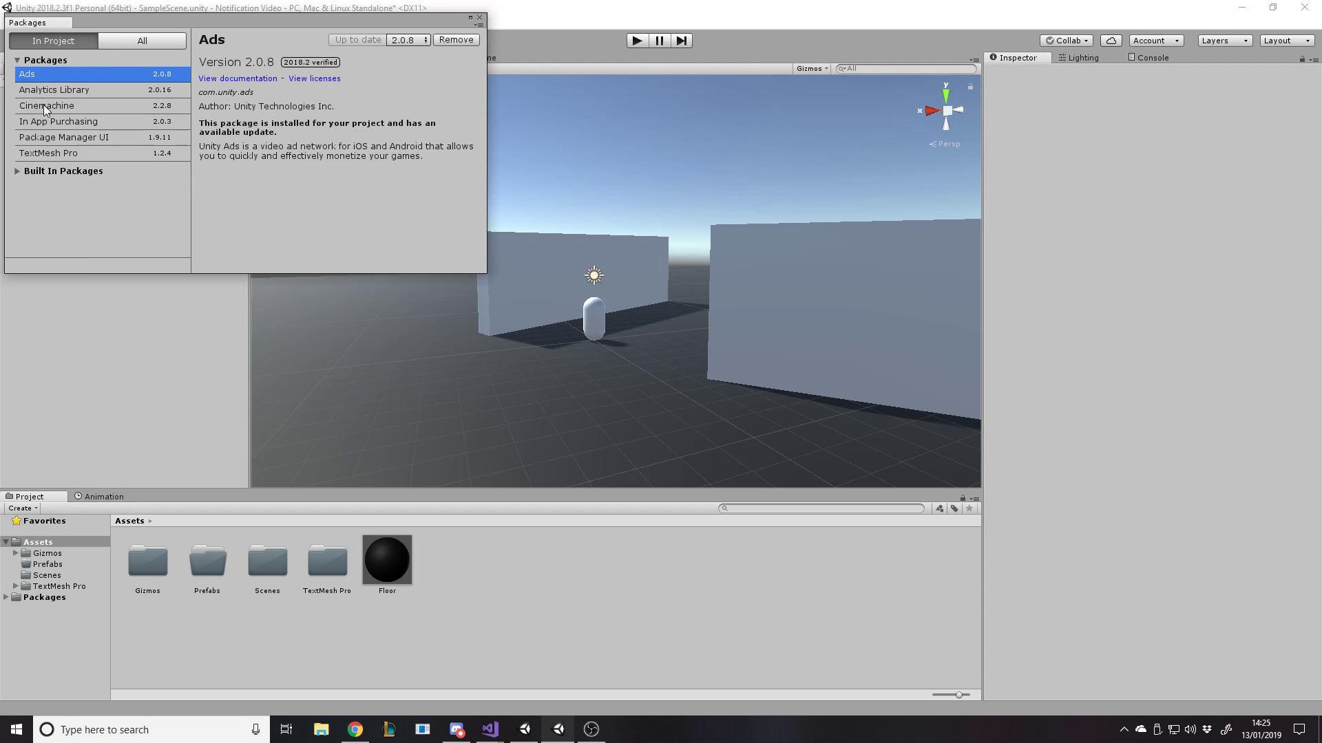
click(45, 107)
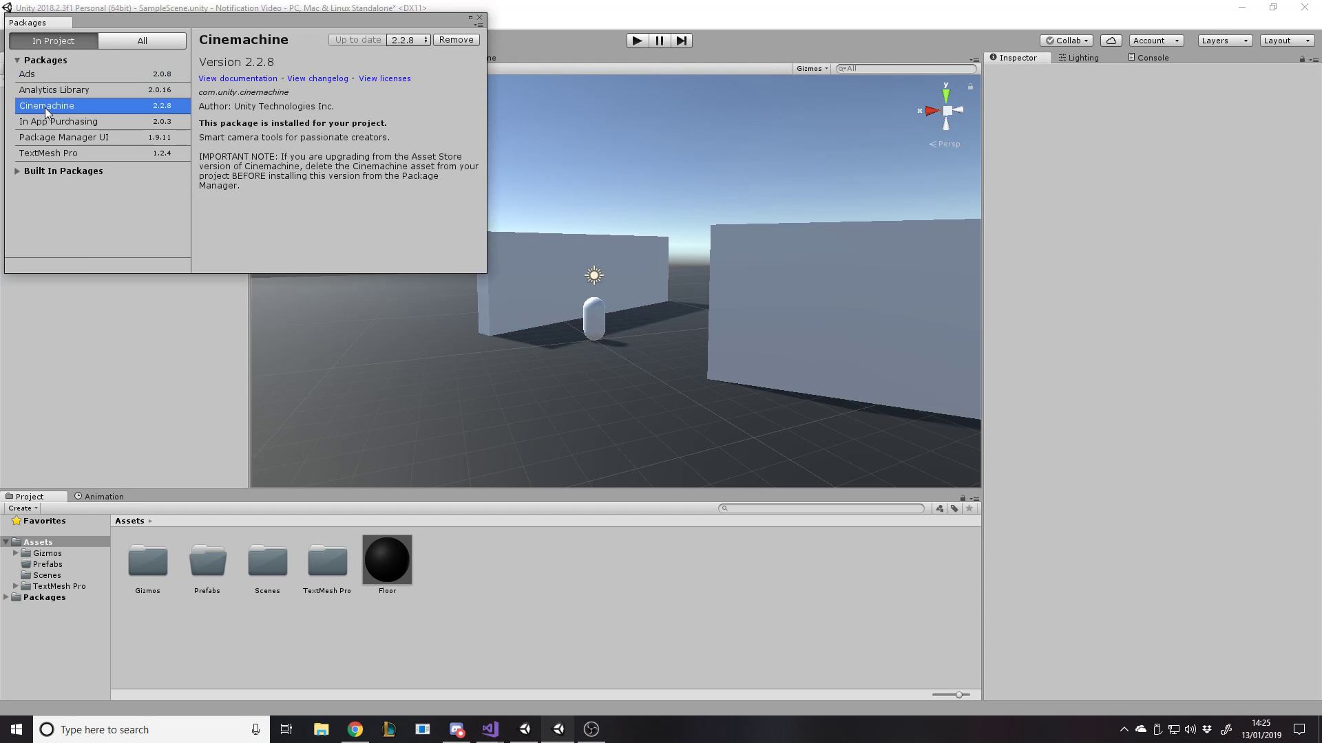
click(125, 43)
scroll(187, 84, down, 1)
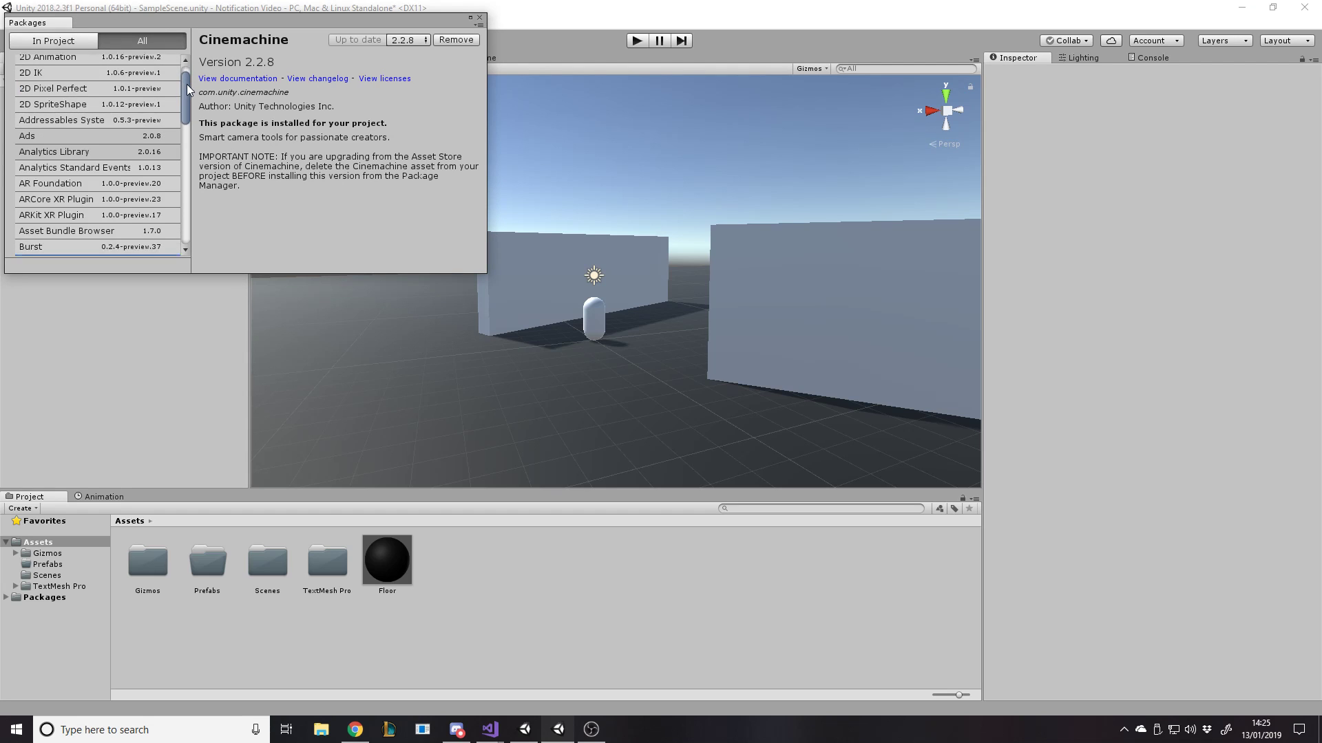
drag(187, 84, 185, 130)
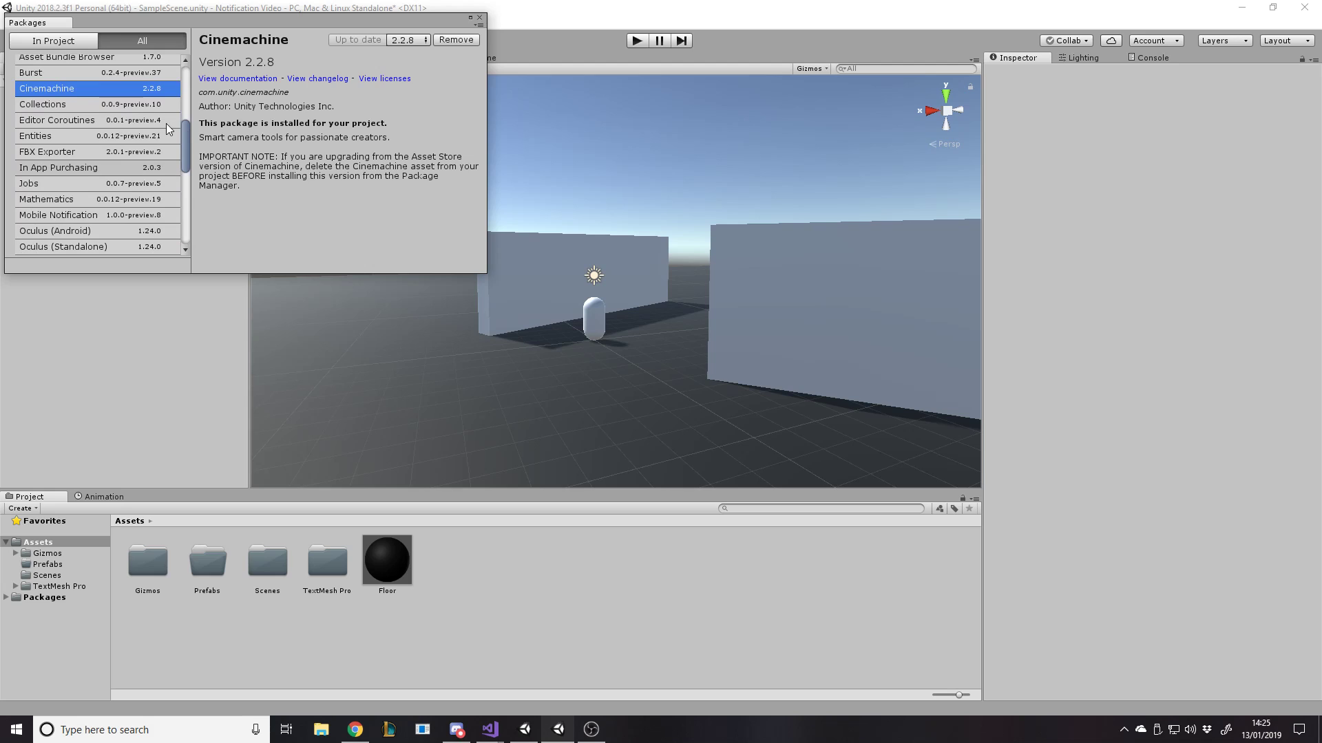
drag(94, 16, 98, 28)
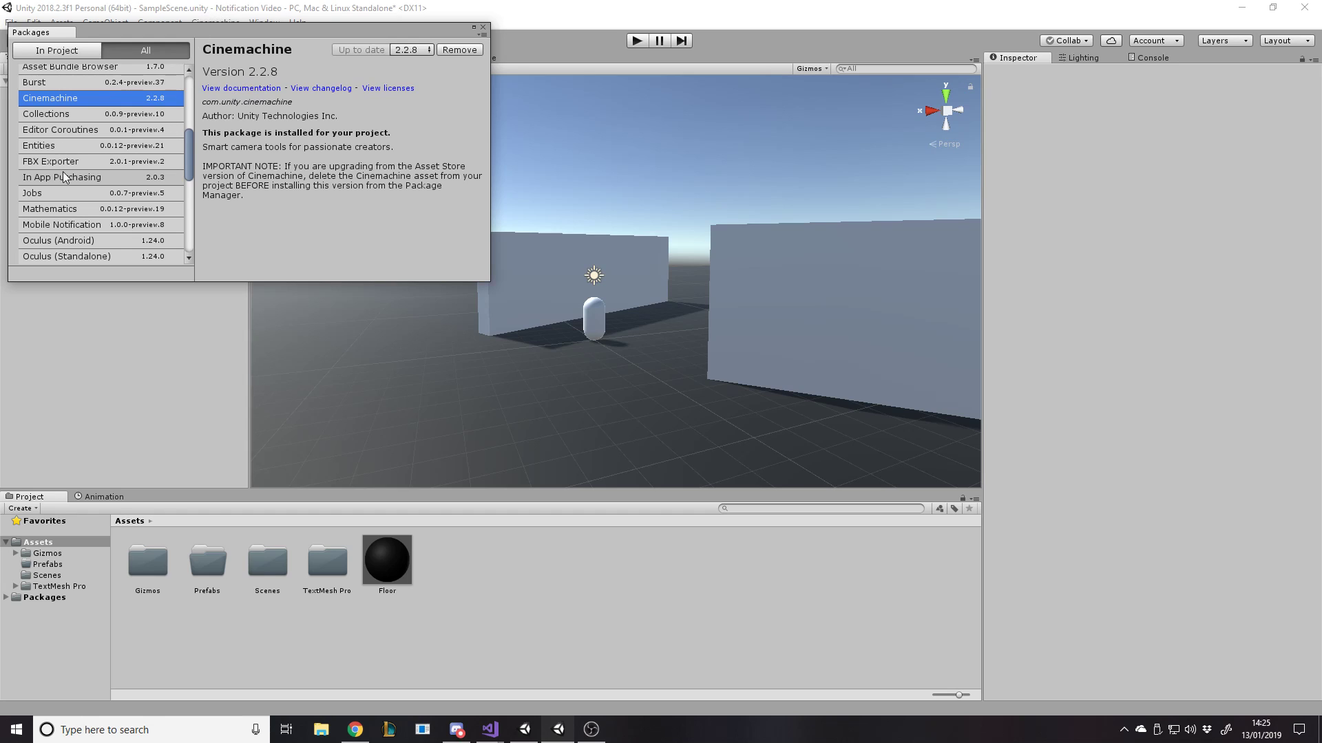
scroll(39, 163, up, 3)
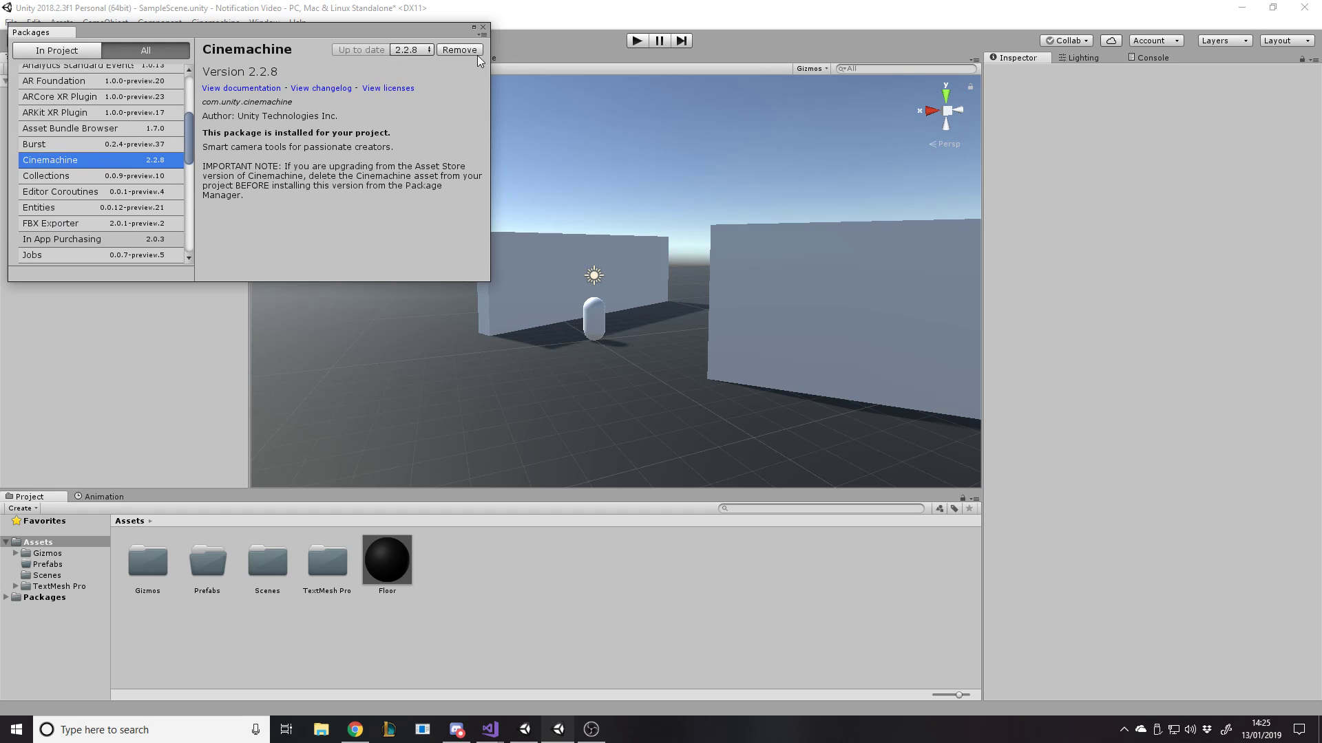
click(483, 27)
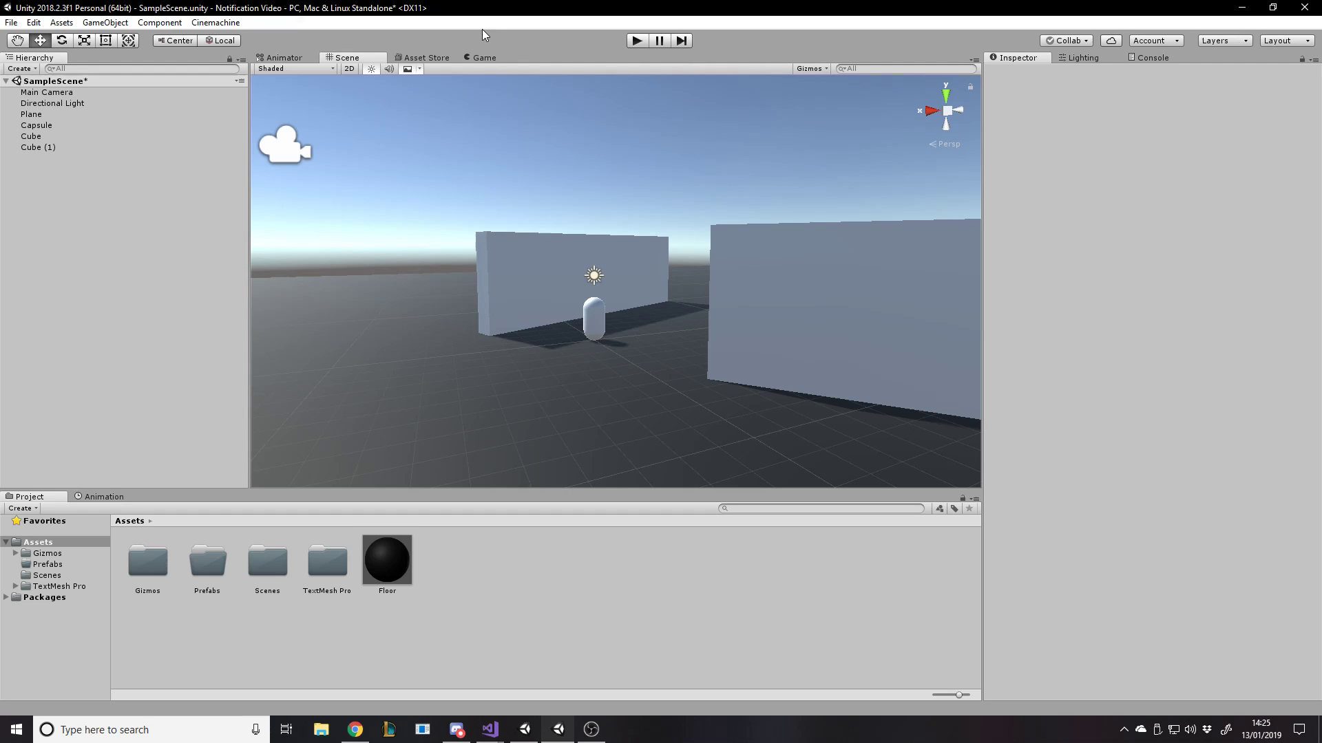
- Open the Cinemachine menu's list of camera types
click(210, 28)
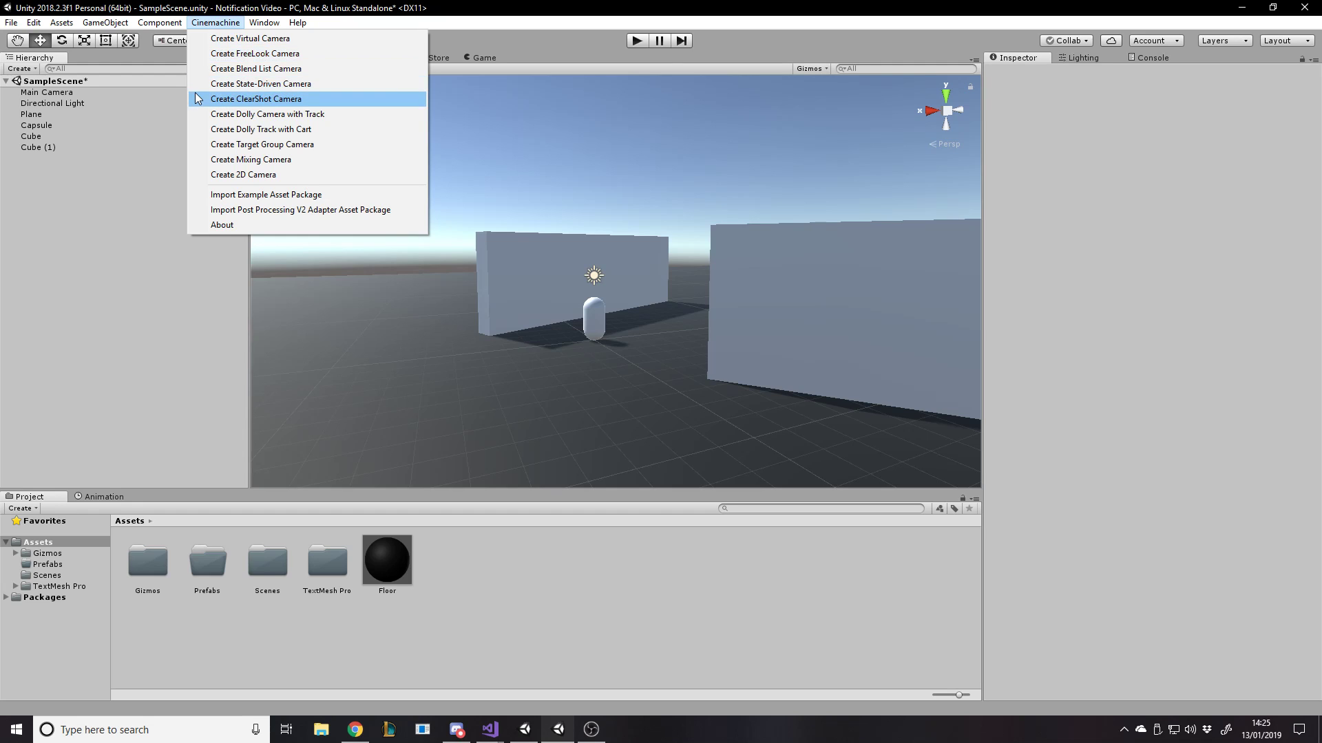
- Create a ClearShot camera and expand CM ClearShot1 to reveal its child CM vcam1
click(278, 101)
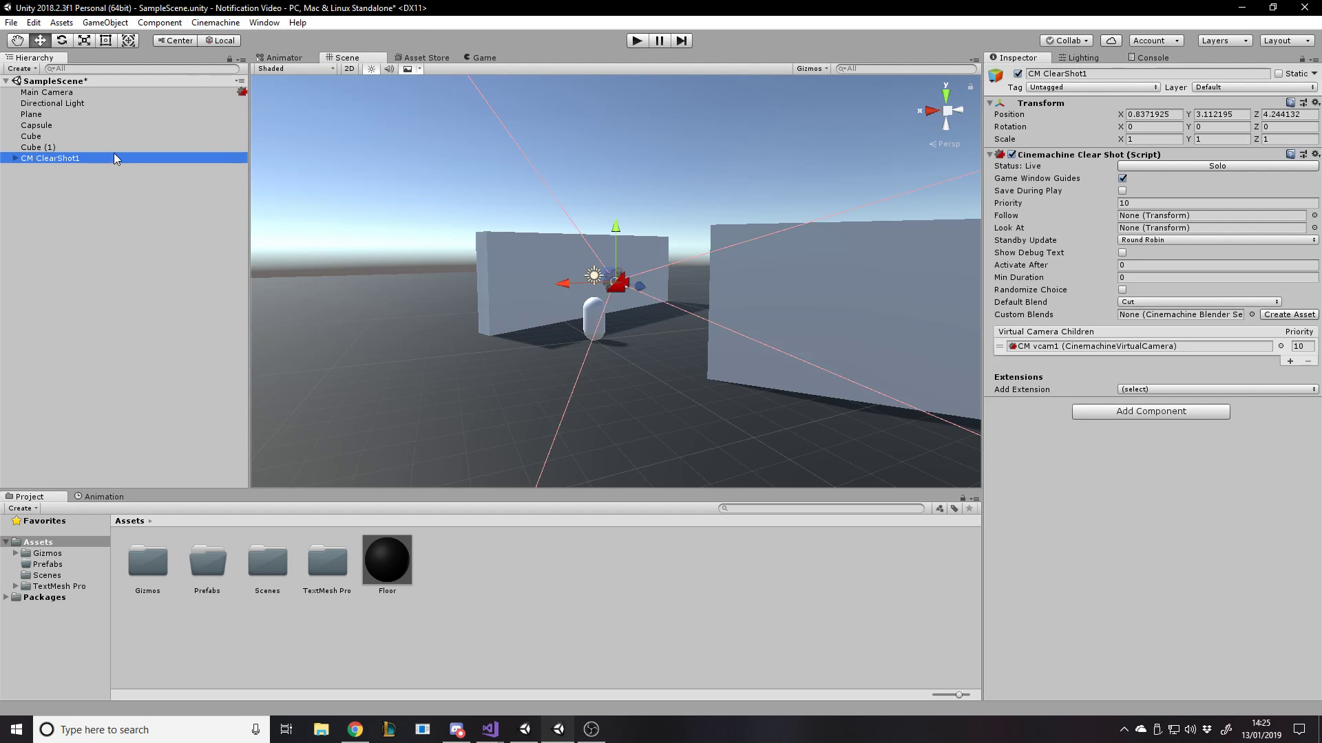
right_drag(440, 206, 351, 207)
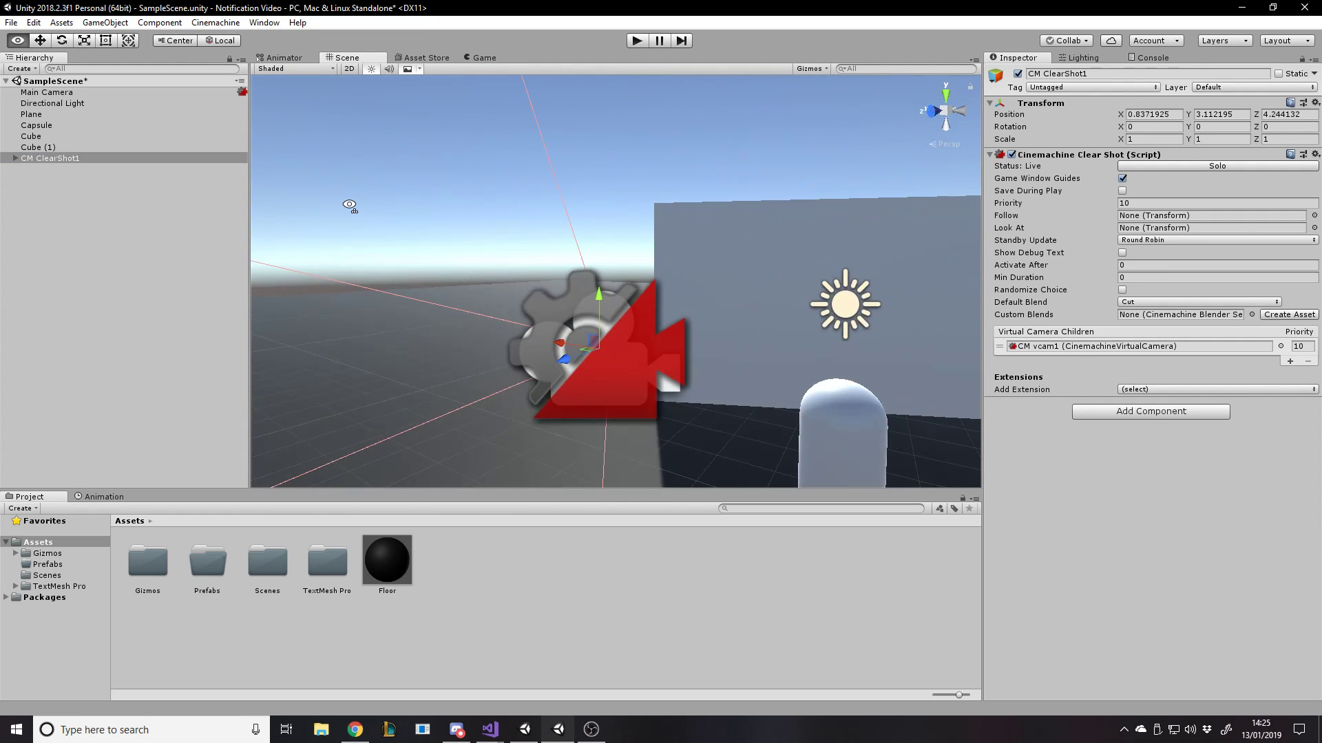
scroll(595, 227, down, 6)
right_drag(592, 229, 479, 175)
click(11, 162)
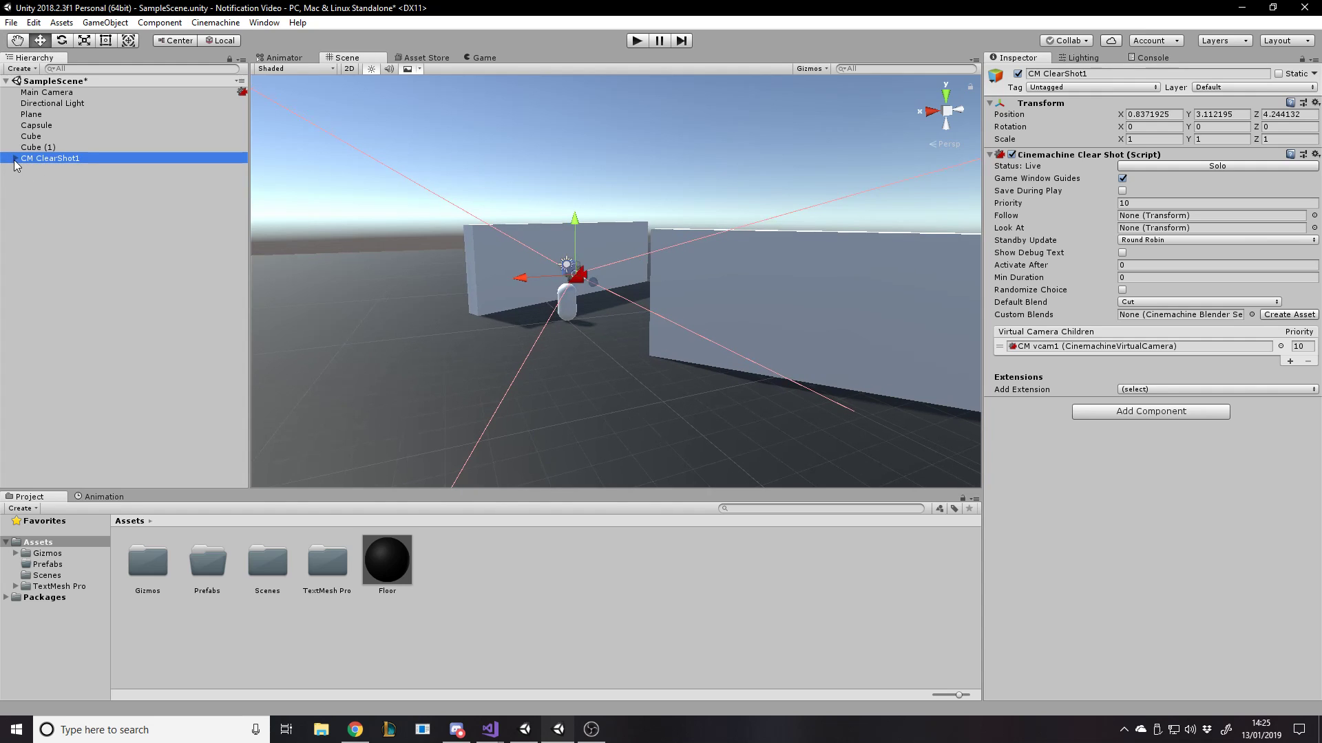
click(15, 160)
click(35, 171)
- Check the Game view, then reselect CM ClearShot1 and turn on Solo
right_drag(501, 143, 501, 145)
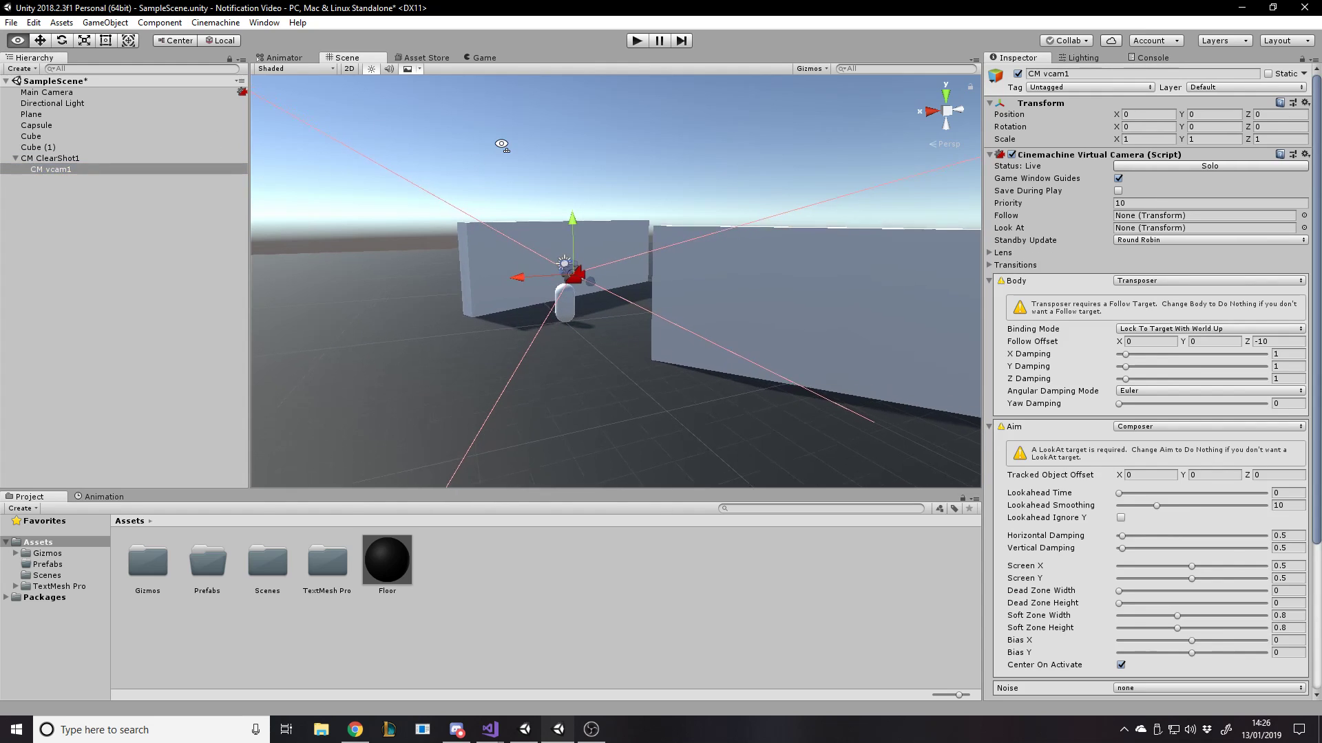
click(485, 58)
click(363, 58)
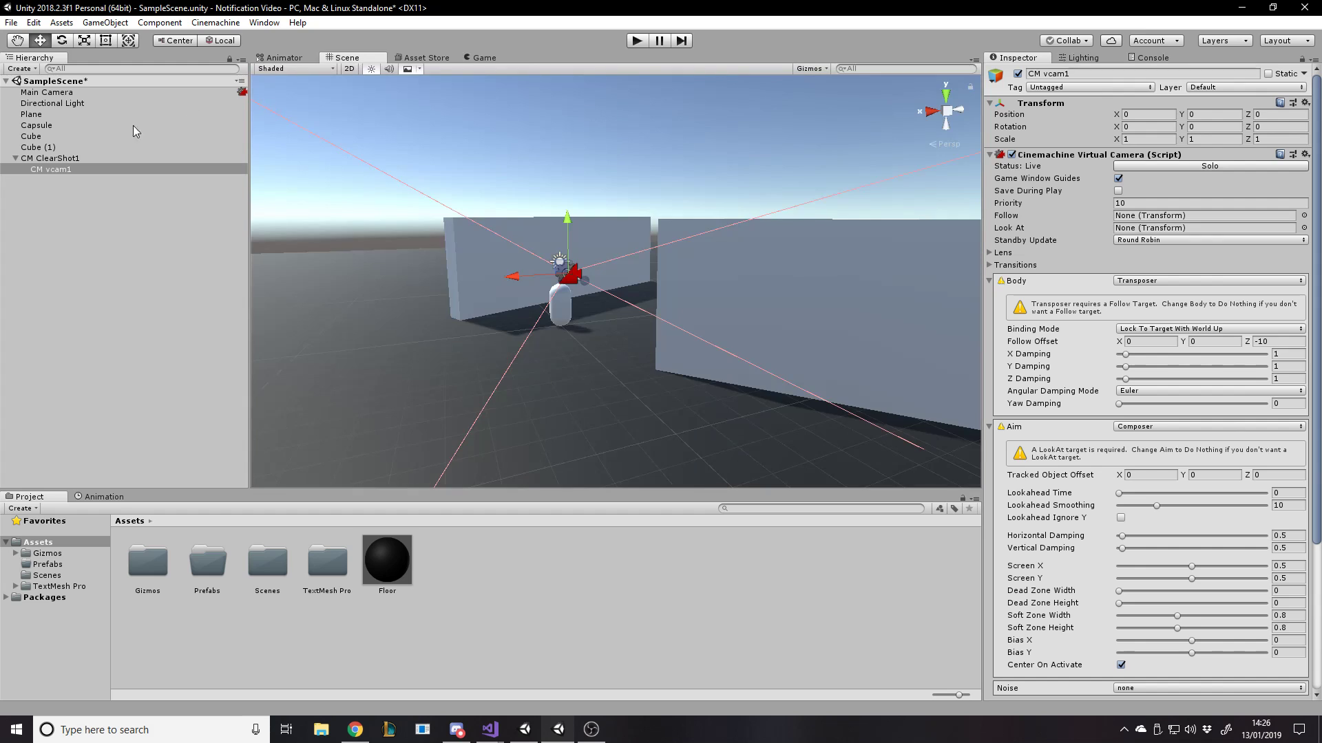
click(52, 158)
click(1205, 166)
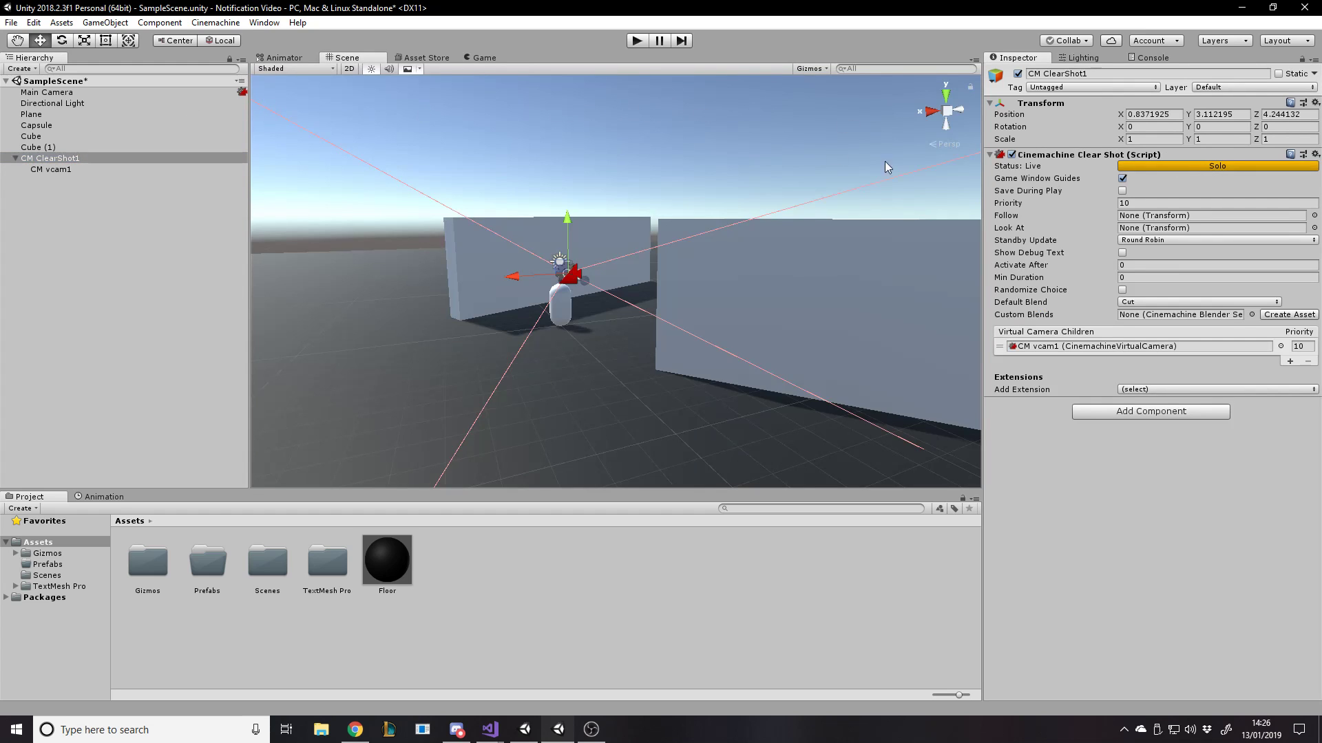
- Play briefly to preview the ClearShot view, then stop and fly the Scene view toward the vcam
click(639, 41)
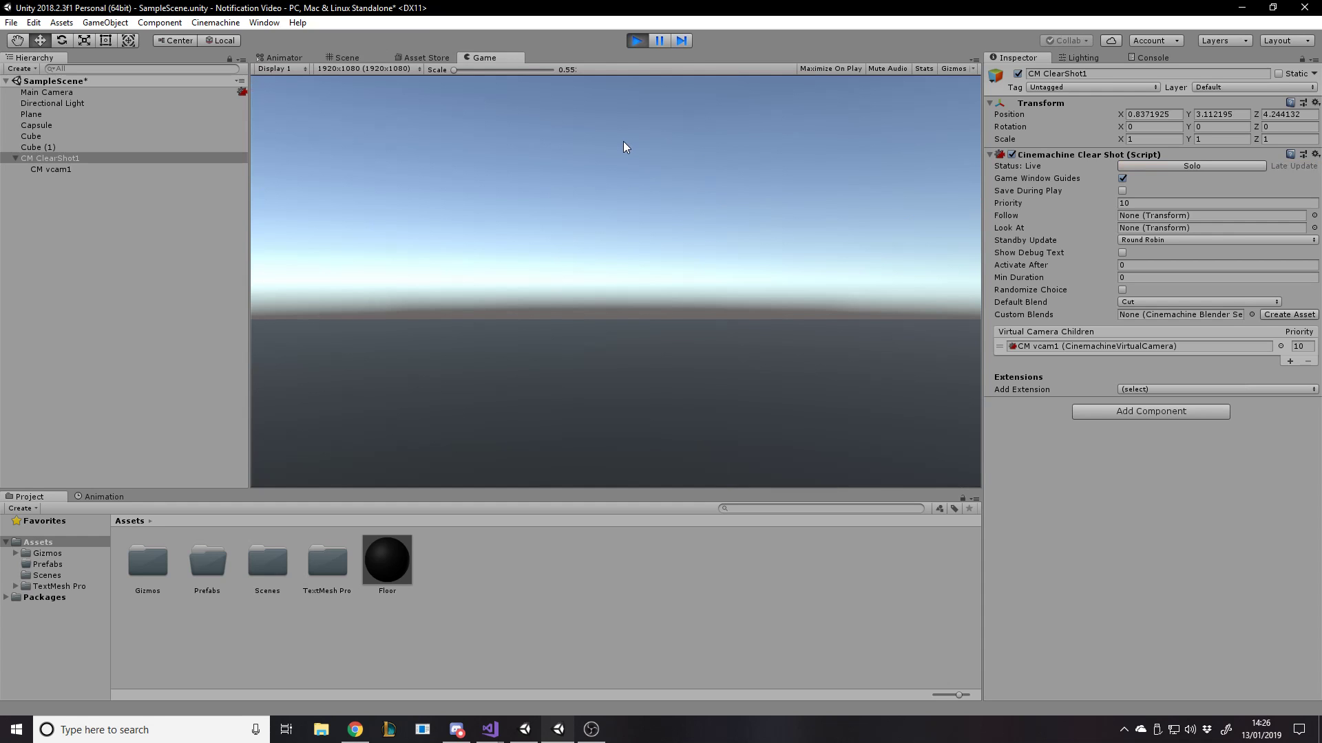
click(639, 40)
right_drag(757, 207, 537, 146)
key(w)
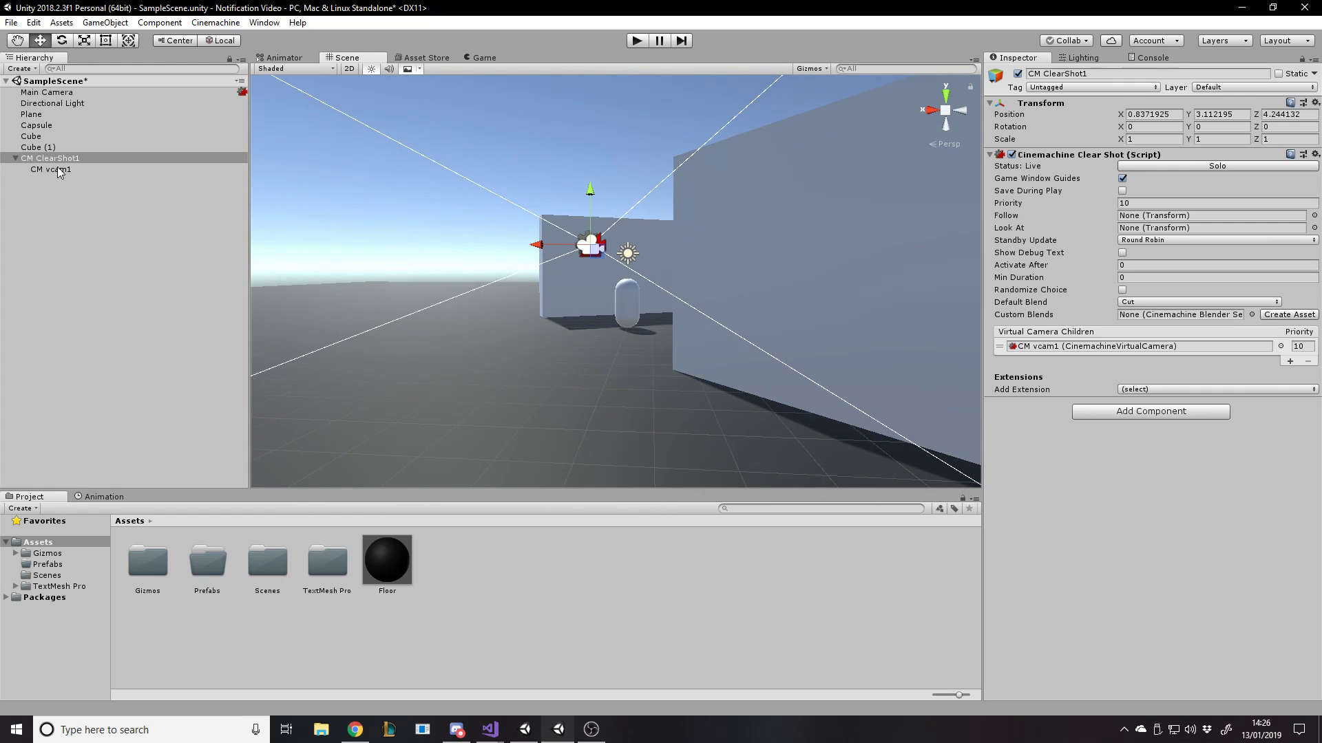
- Reset CM ClearShot1's Transform position to the origin
click(65, 166)
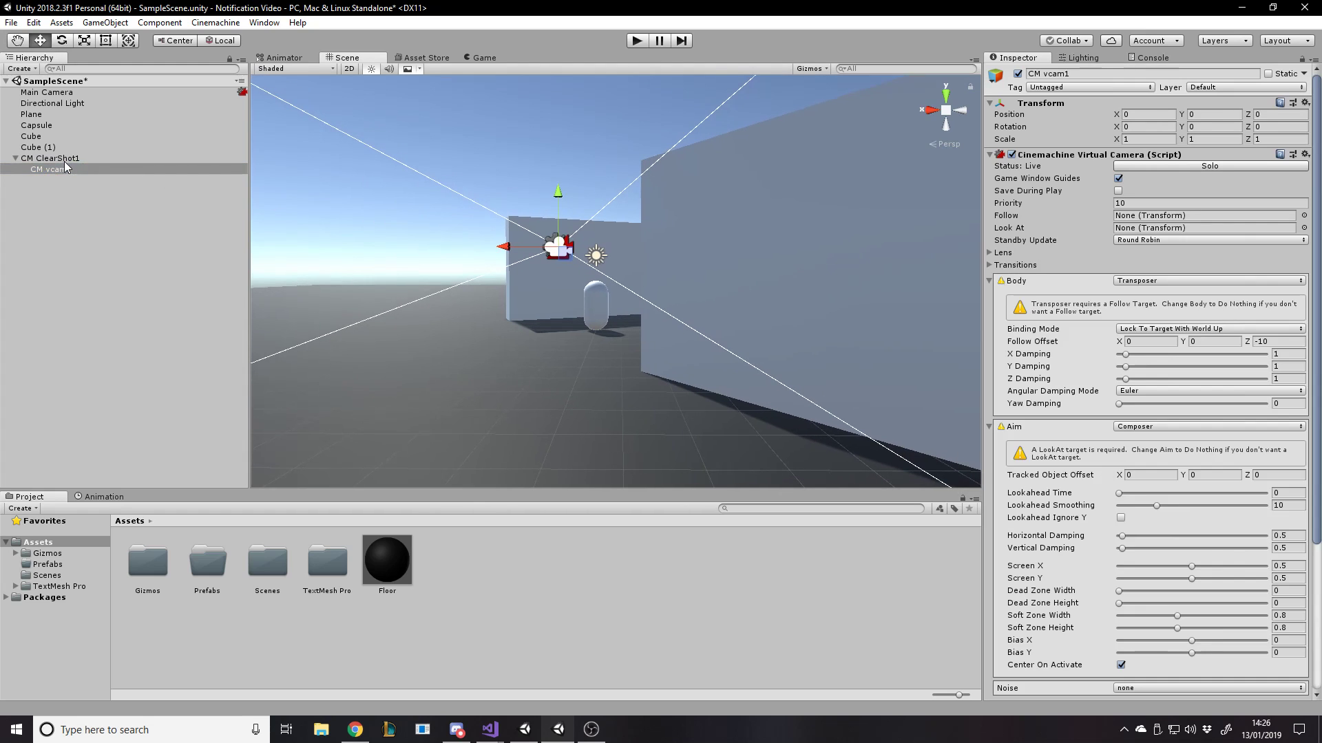
click(64, 158)
click(1315, 102)
click(1208, 118)
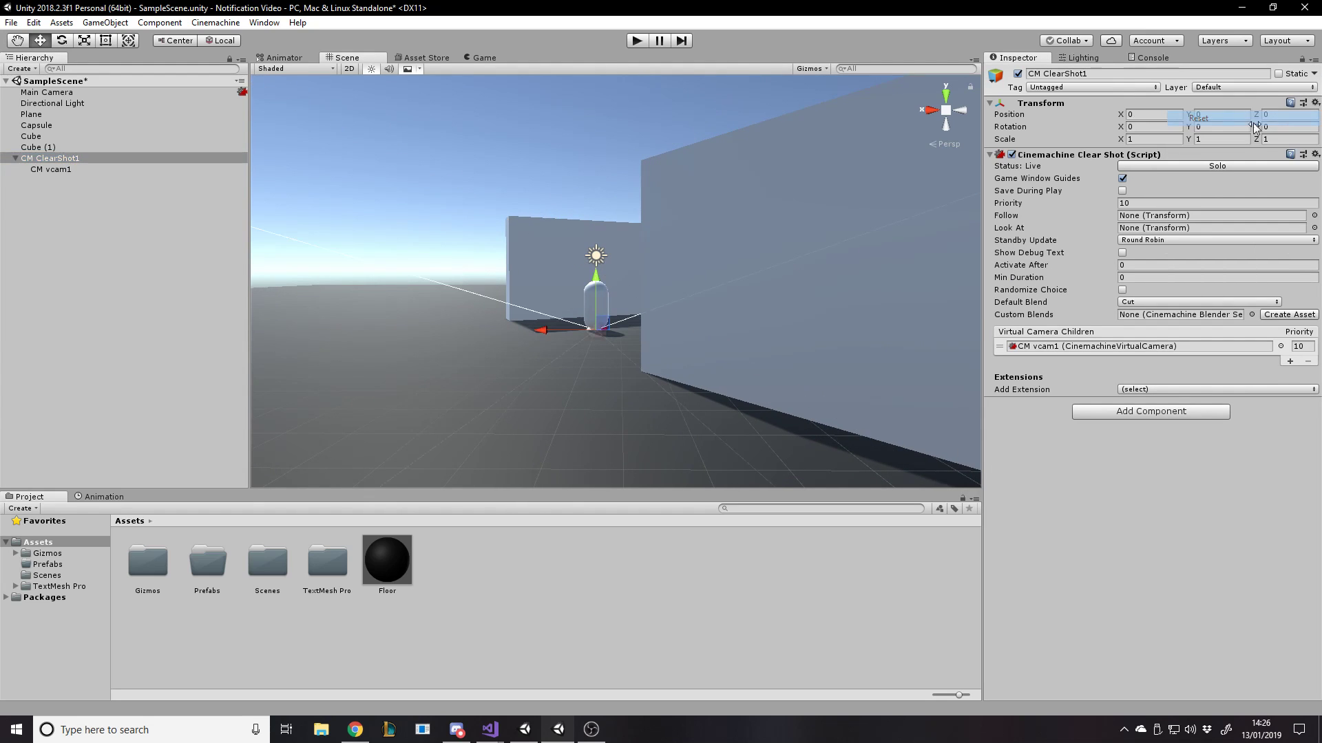
- Move CM vcam1 to the current view: X -0.95, Y 2.40, Z 15.63, rotated 179.45 on Y
click(76, 160)
click(72, 166)
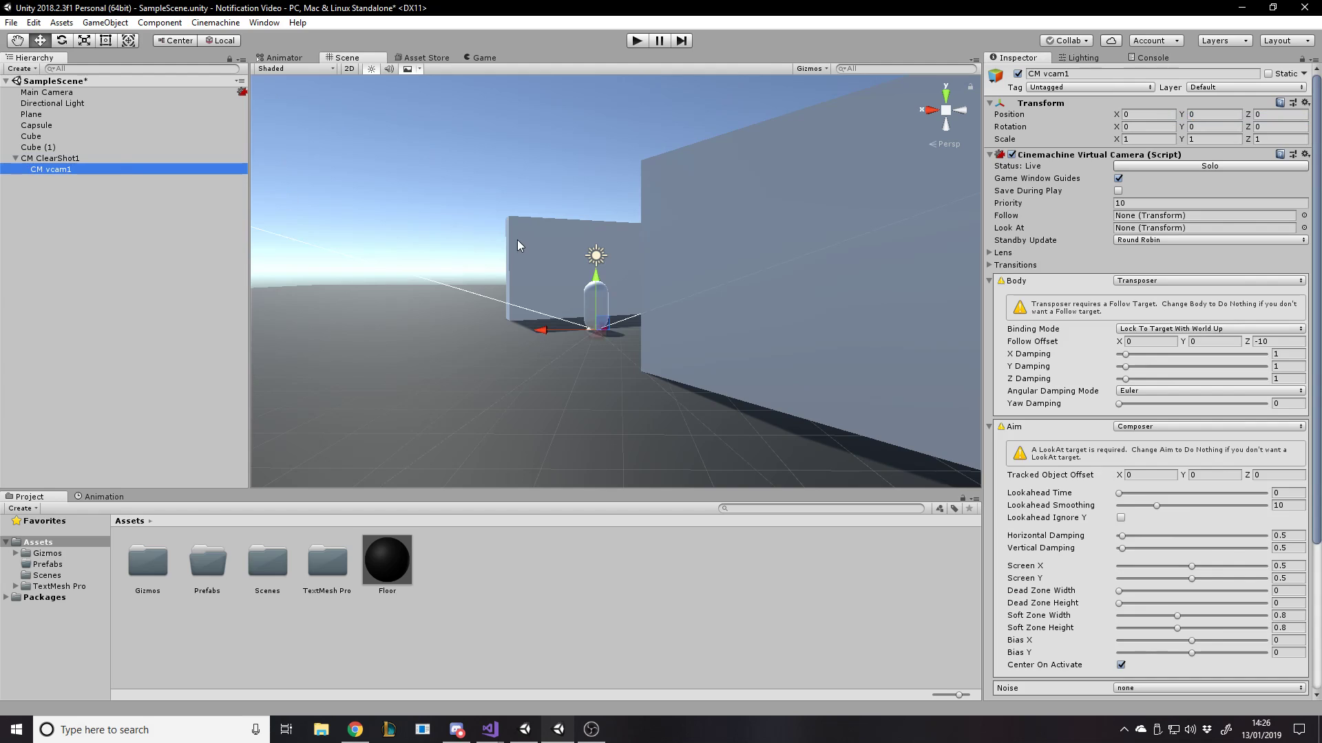
key(ctrl+shift+f)
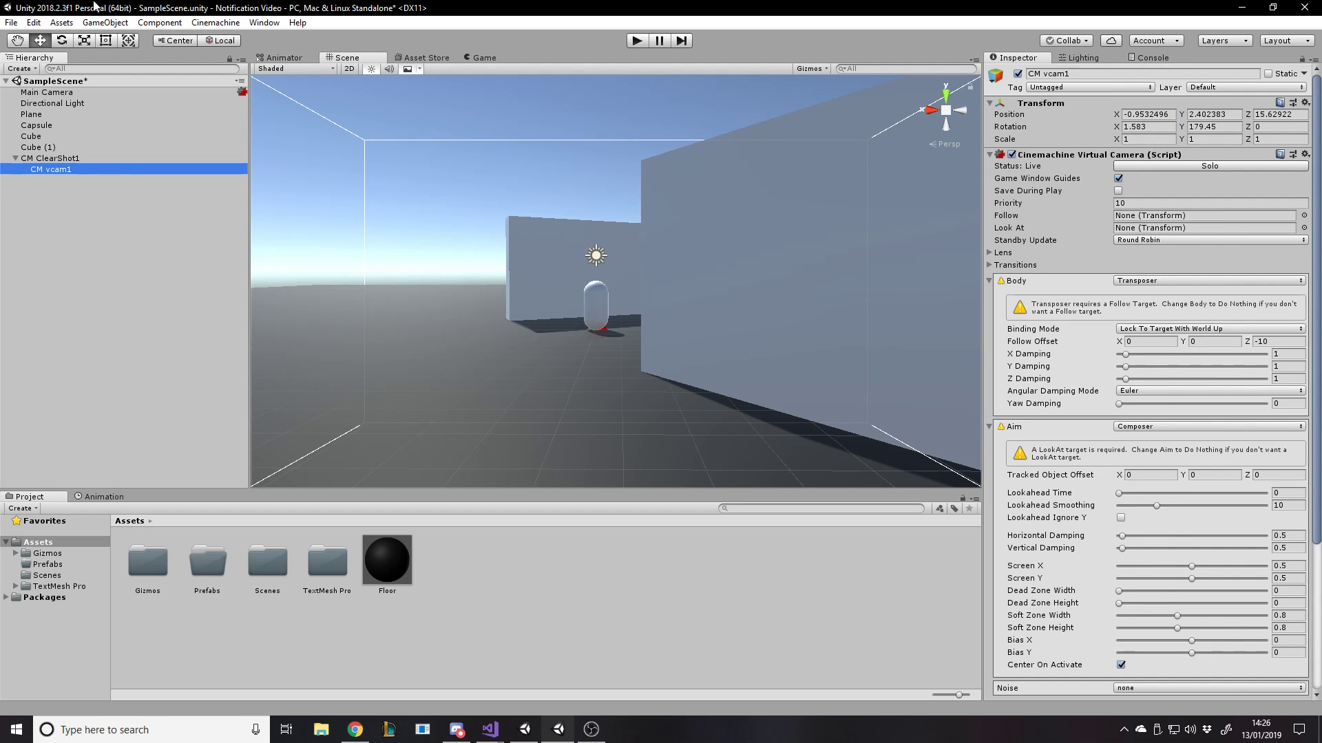
click(105, 23)
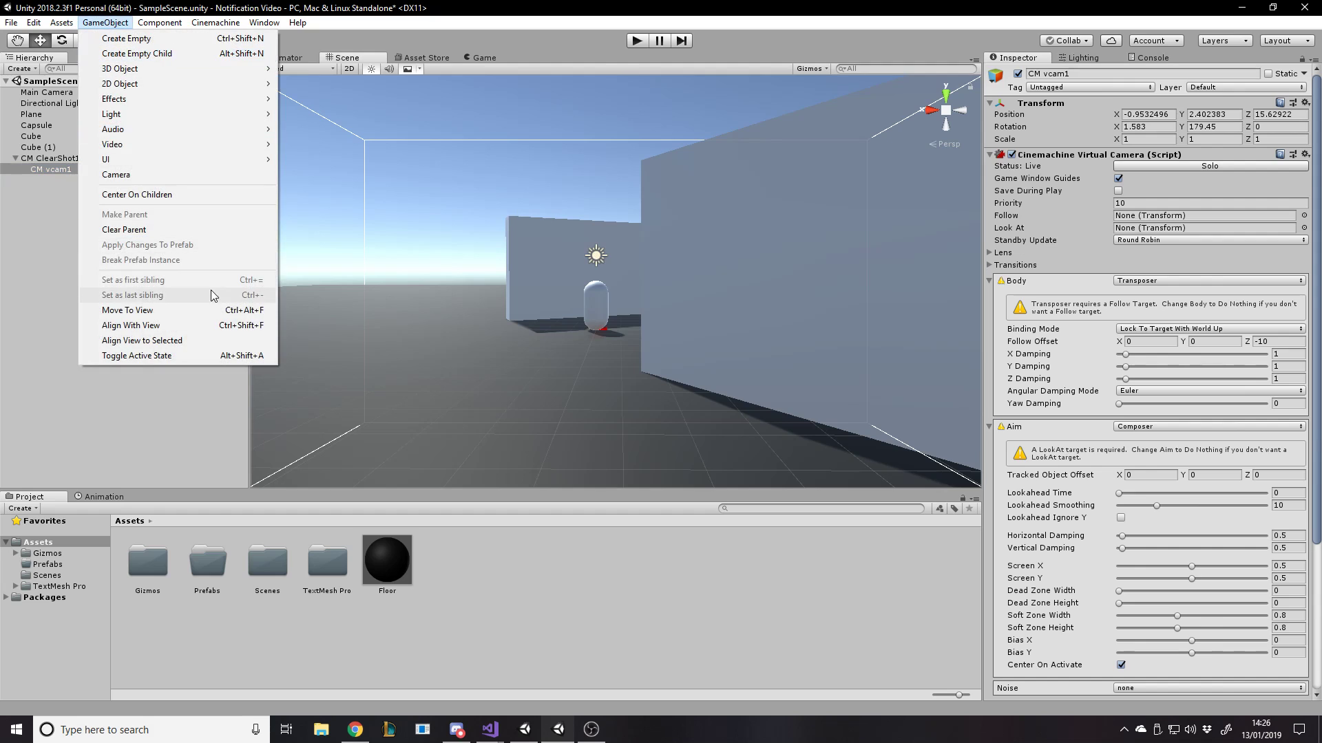
click(154, 324)
alt+drag(874, 393, 448, 274)
- Frame CM vcam1, orbit out to show walls and capsule, and run a quick play test
key(f)
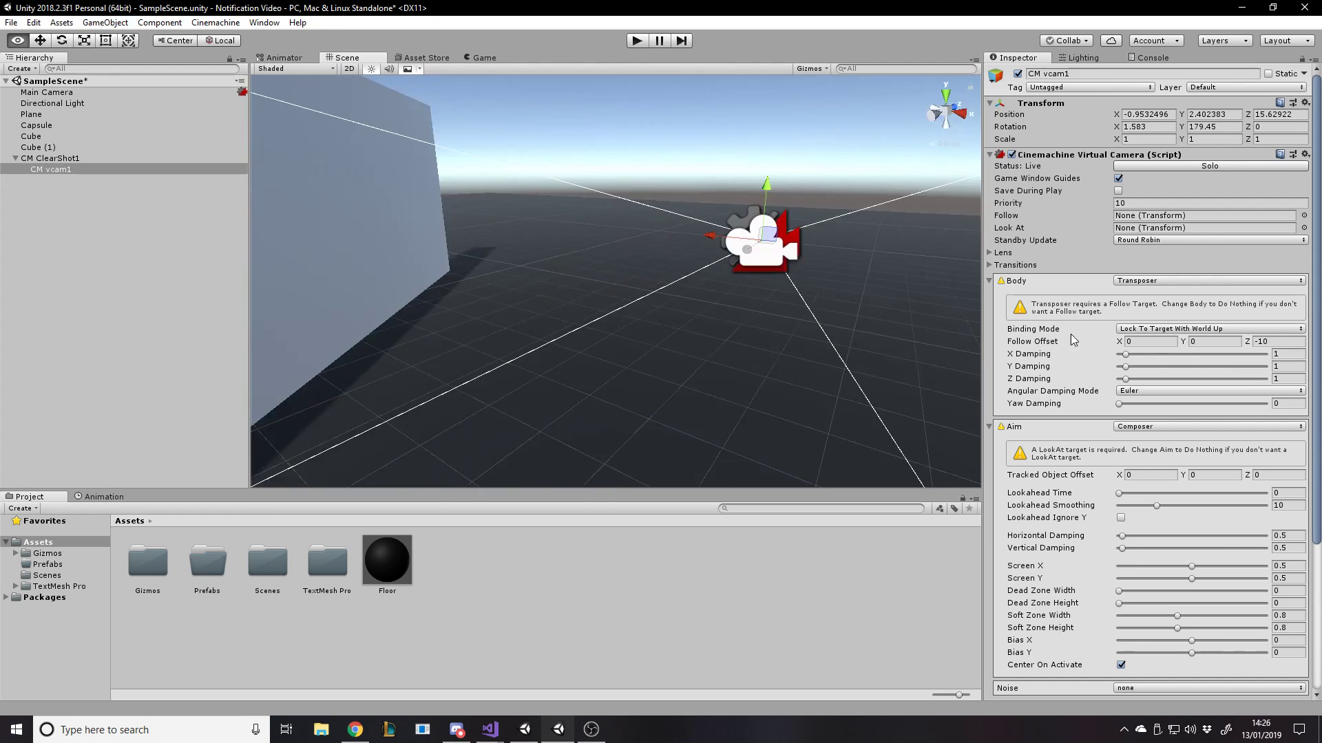
alt+drag(895, 289, 713, 279)
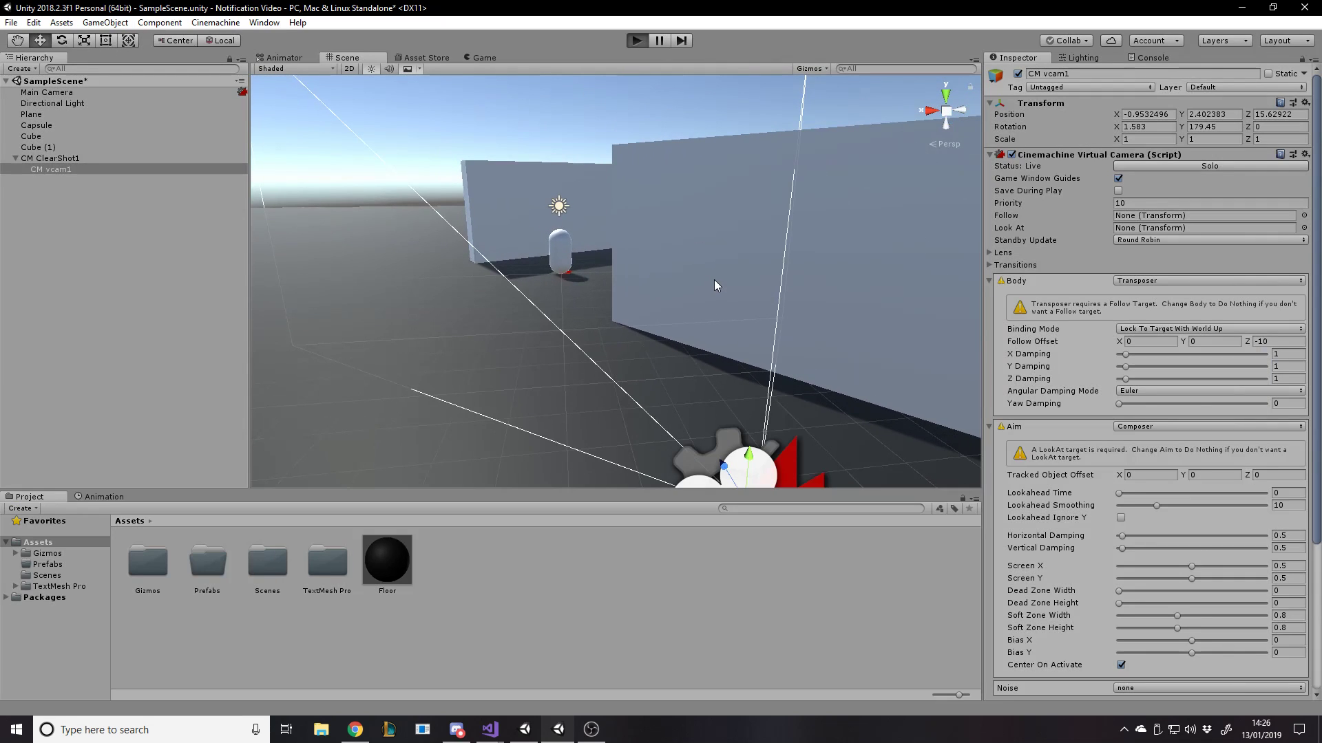
key(ctrl+p)
click(638, 42)
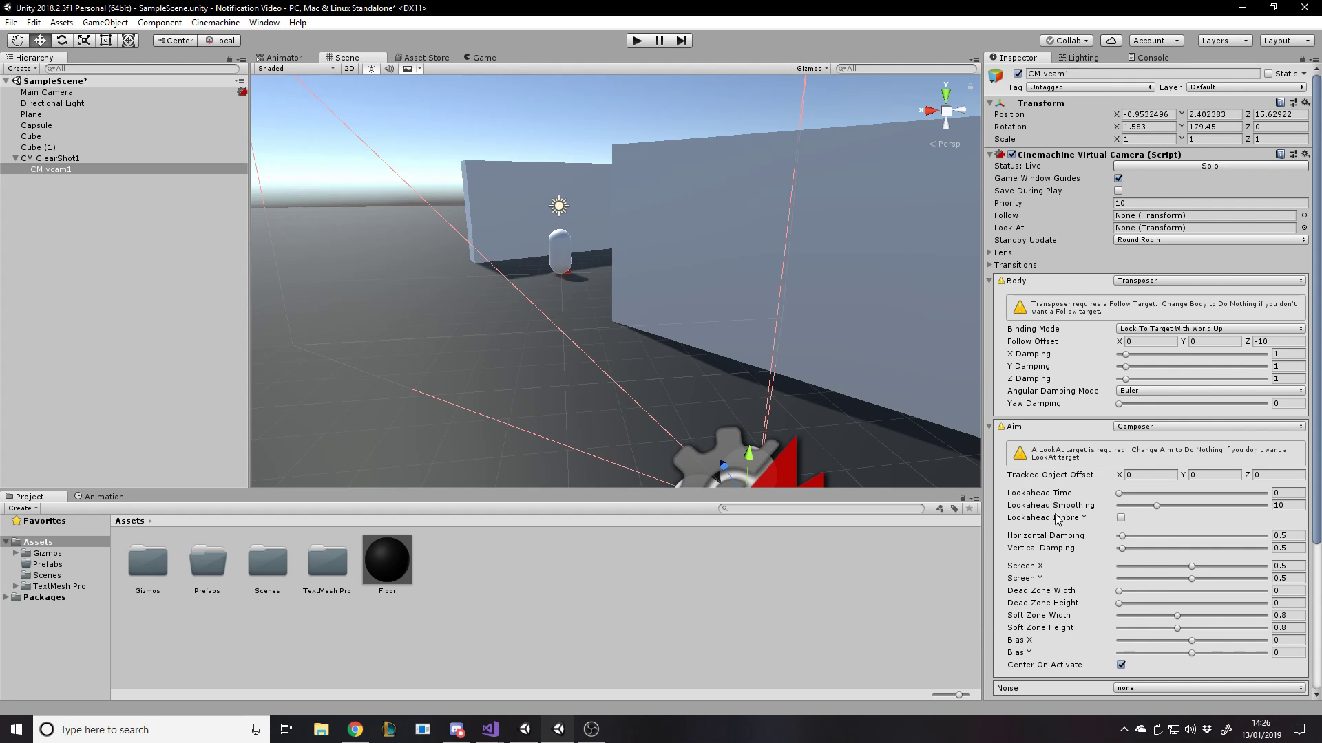
- Collapse CM vcam1's Body and Aim foldouts and compare its settings with CM ClearShot1's
click(990, 282)
click(989, 300)
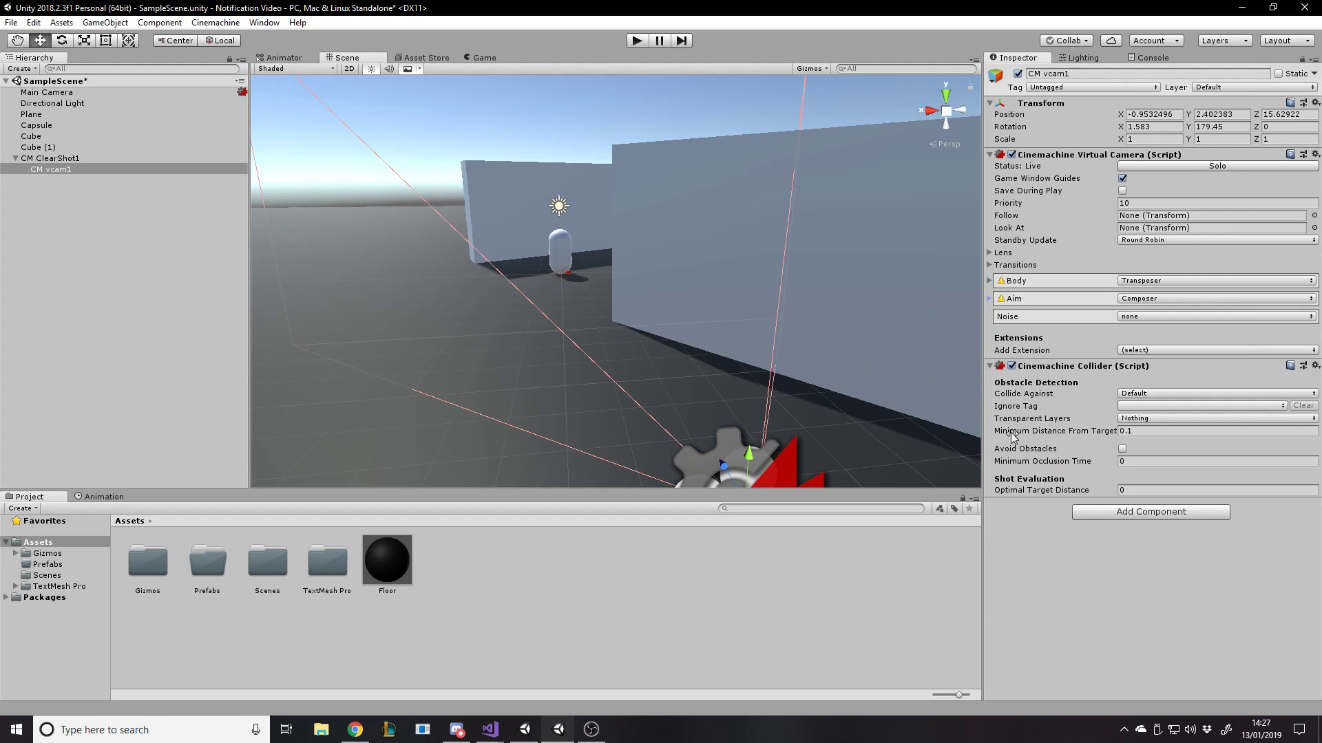
click(77, 168)
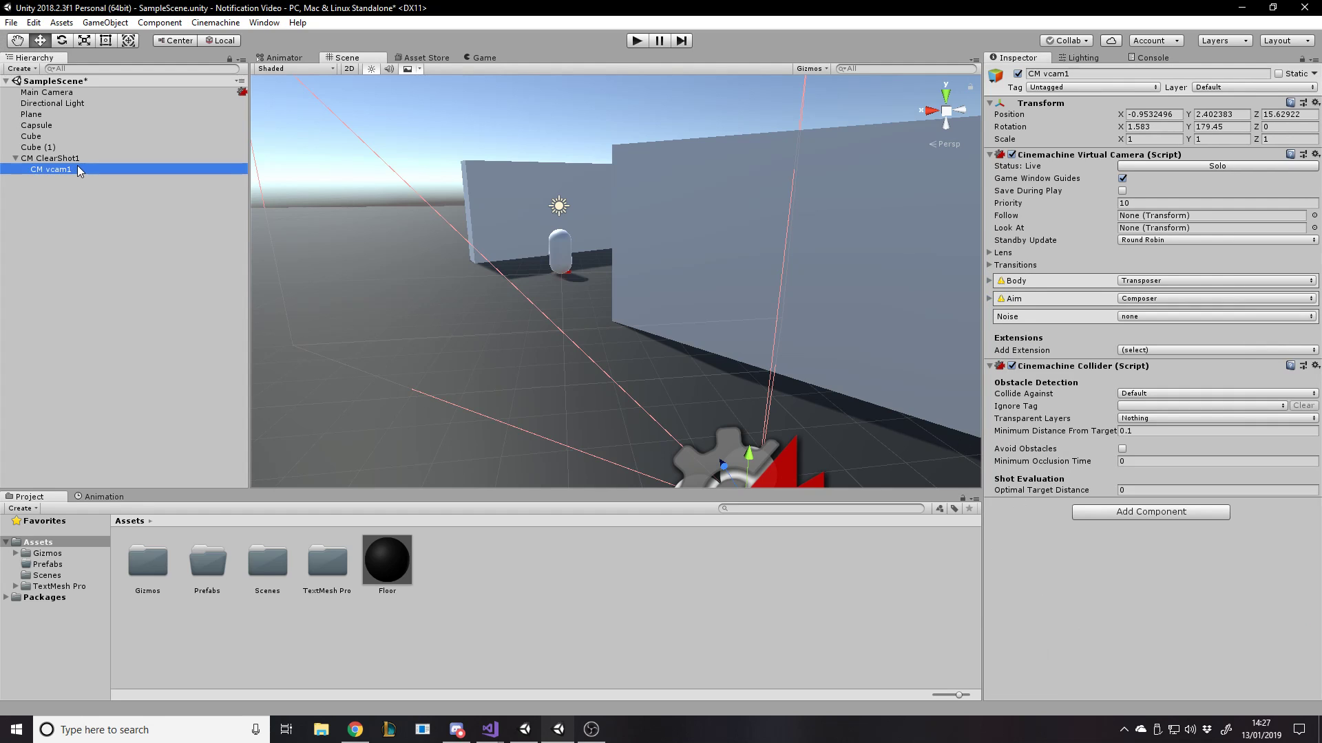
click(89, 159)
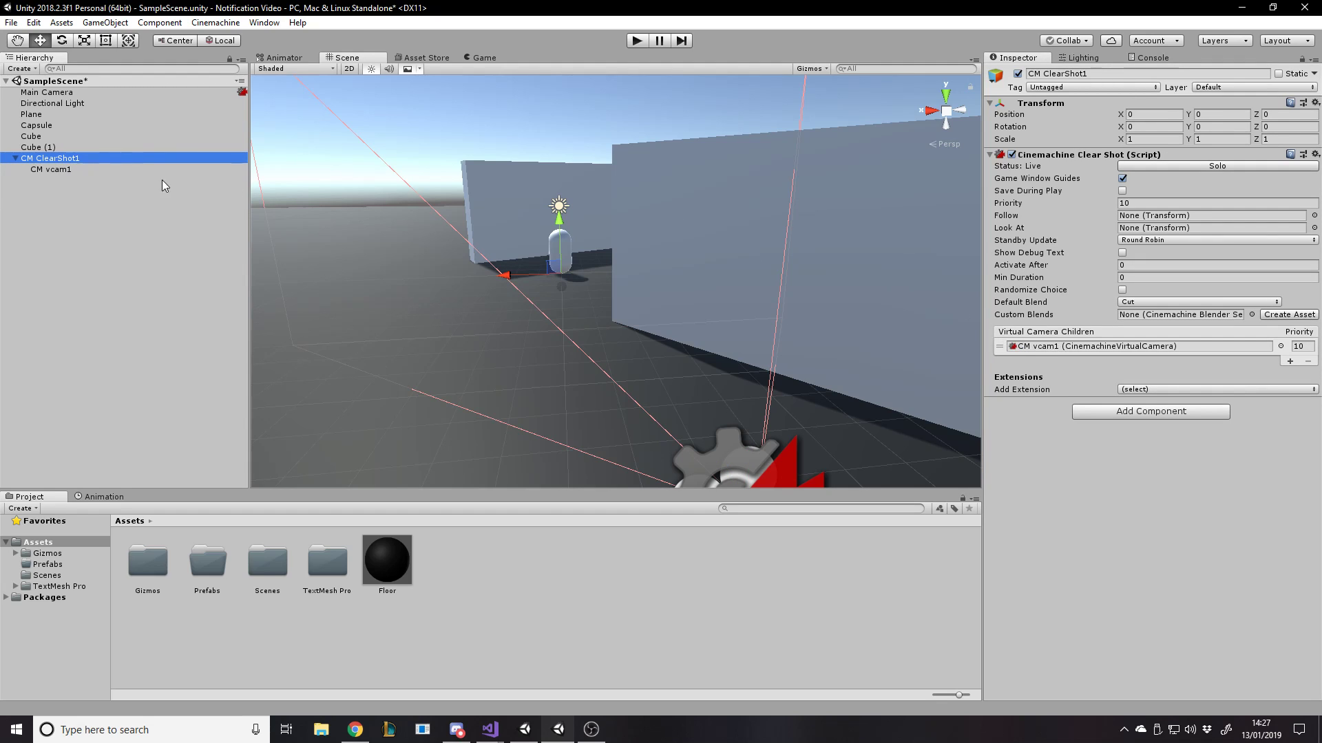
click(36, 170)
click(54, 159)
- Set CM vcam1's priority back to 10 in CM ClearShot1's child camera list
click(74, 172)
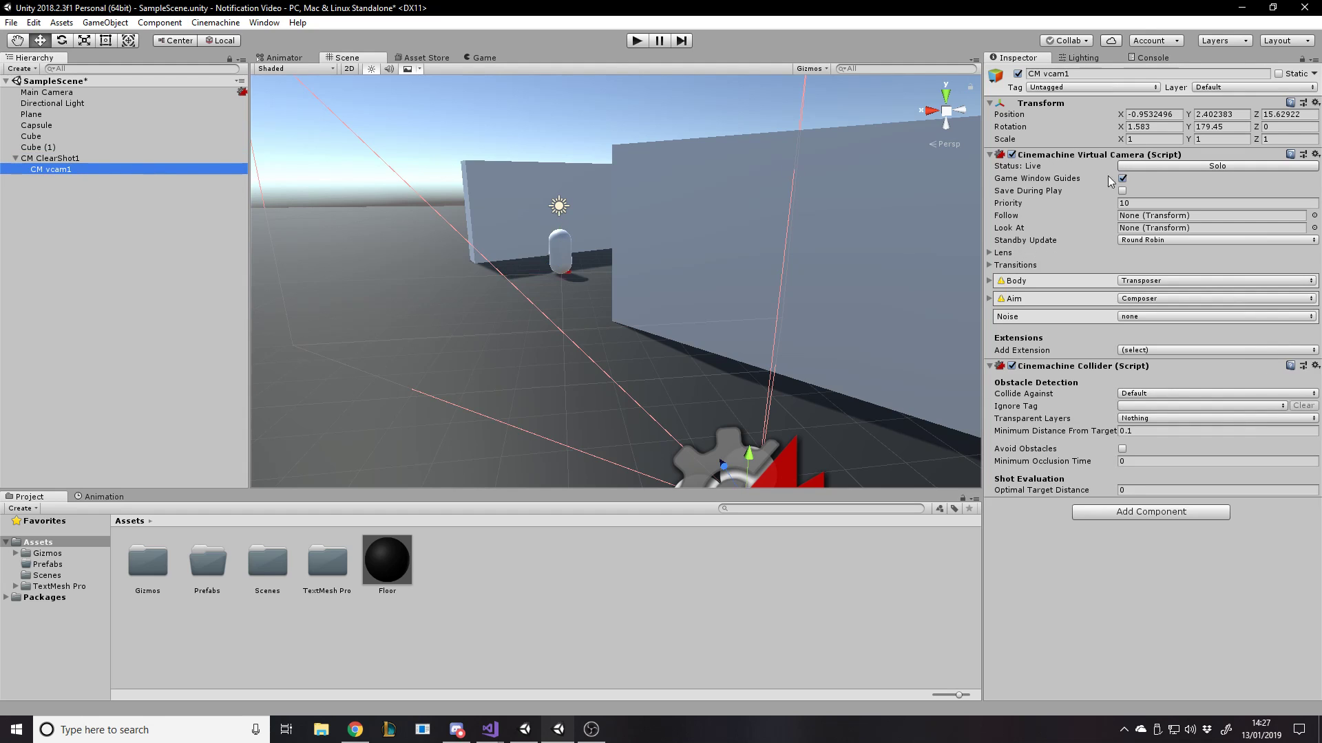
drag(1031, 205, 1060, 204)
click(125, 157)
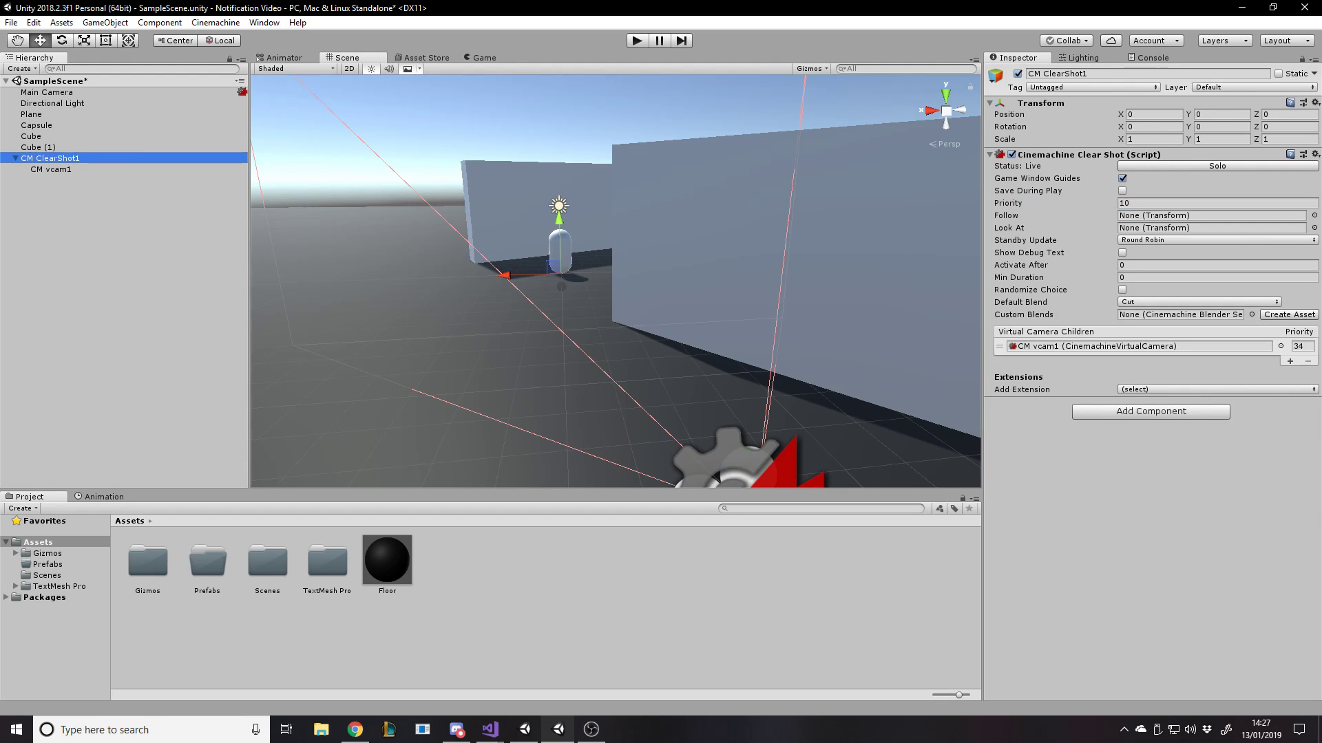
click(1302, 346)
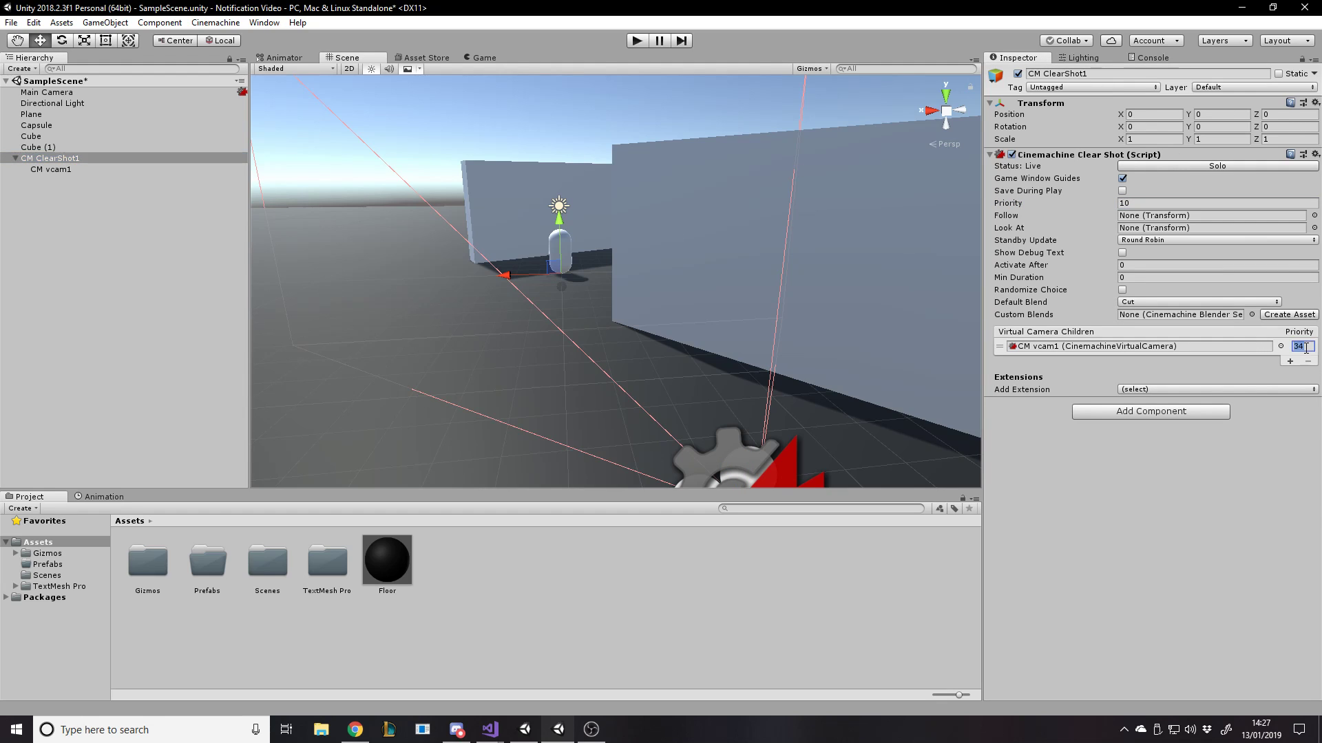
text(10)
key(Return)
mouse_move(1012, 224)
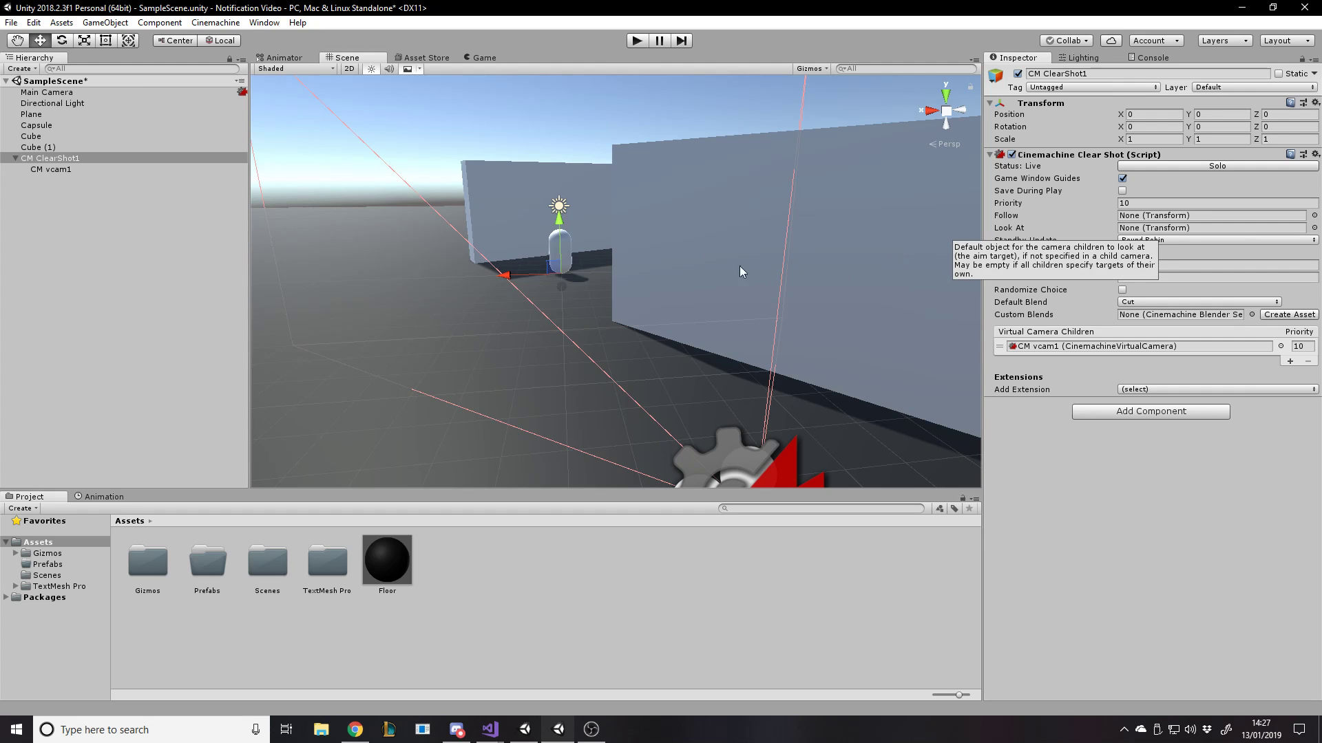
- Set CM ClearShot1's Look At to the Capsule and rename the Capsule to Player
alt+drag(766, 449, 513, 222)
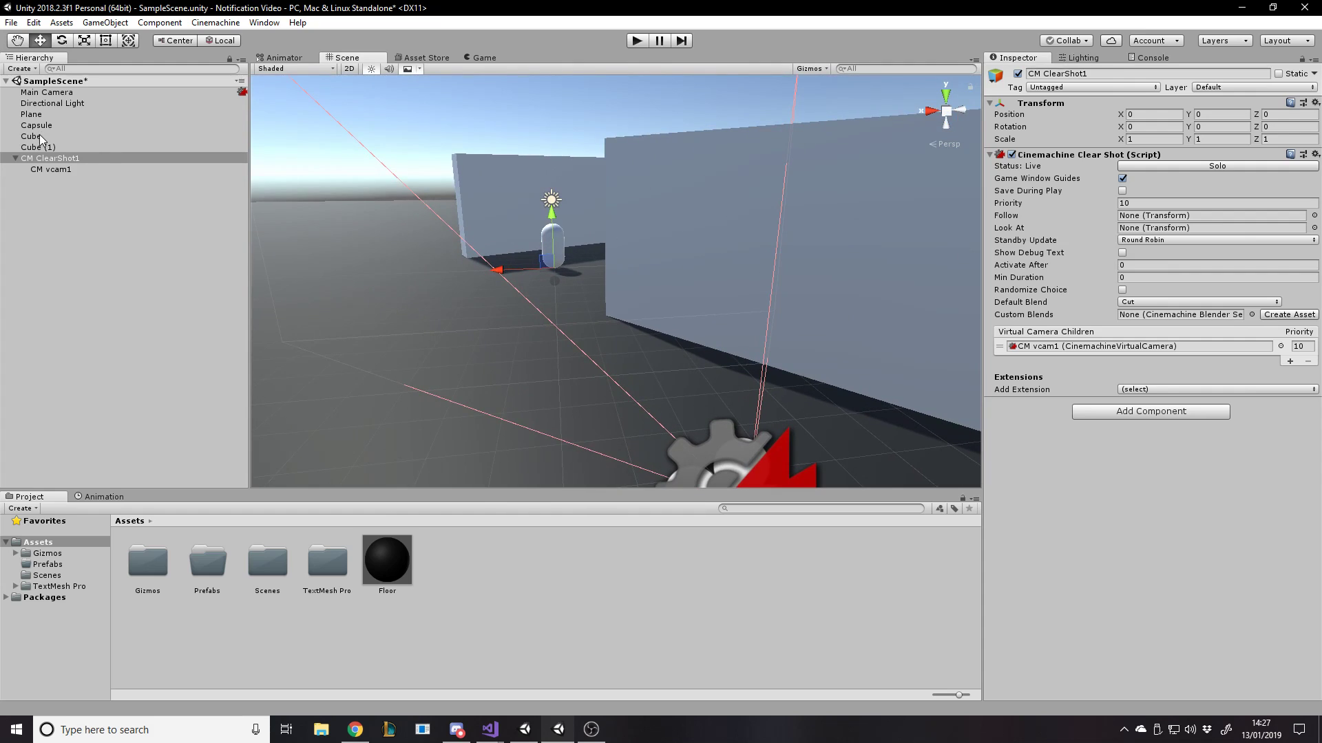
drag(37, 125, 1172, 228)
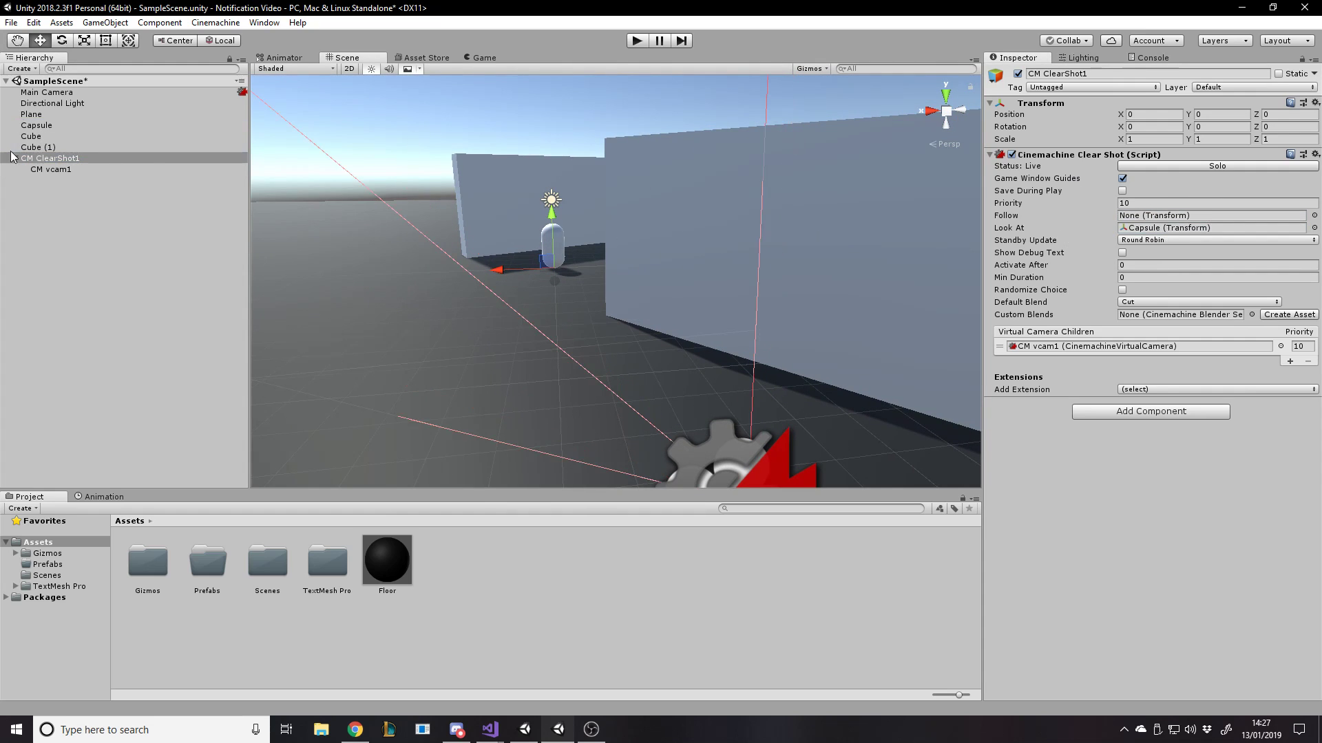
click(47, 128)
key(F2)
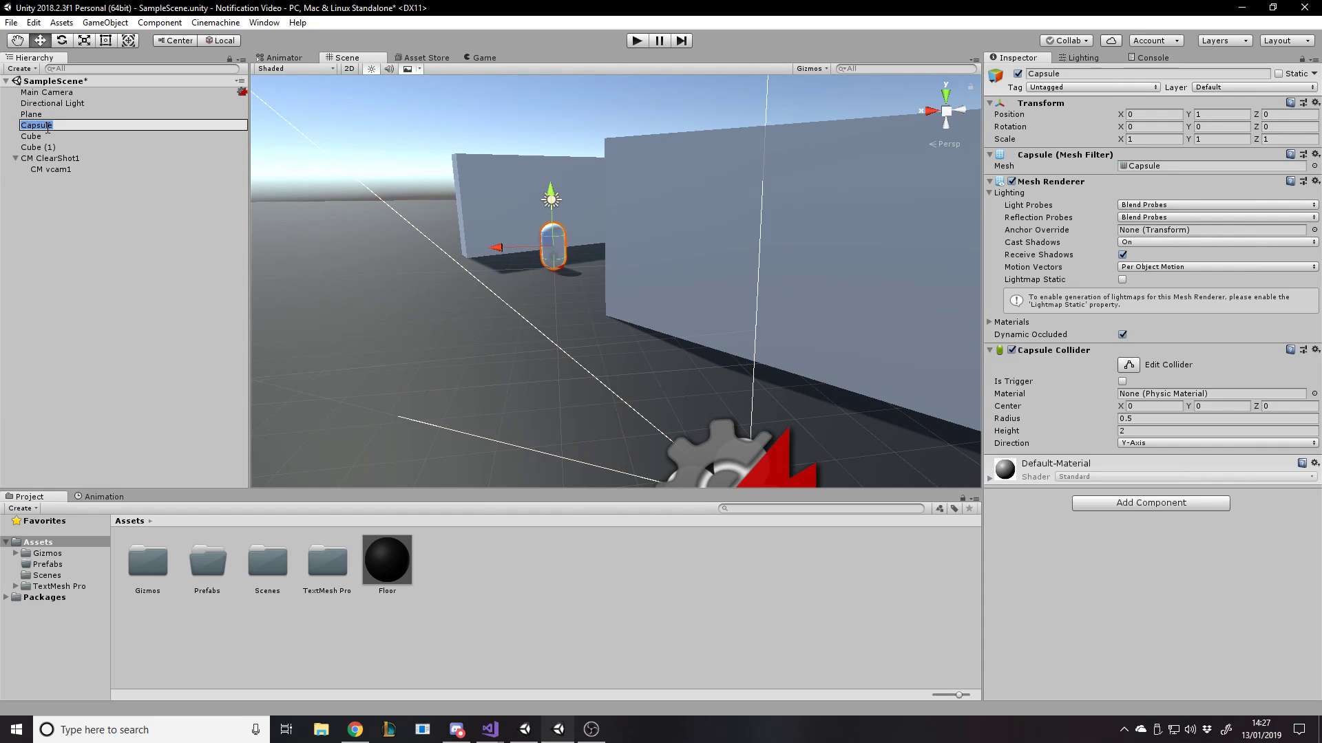
text(Player)
key(Return)
- Rename the cube walls to Wall
click(37, 135)
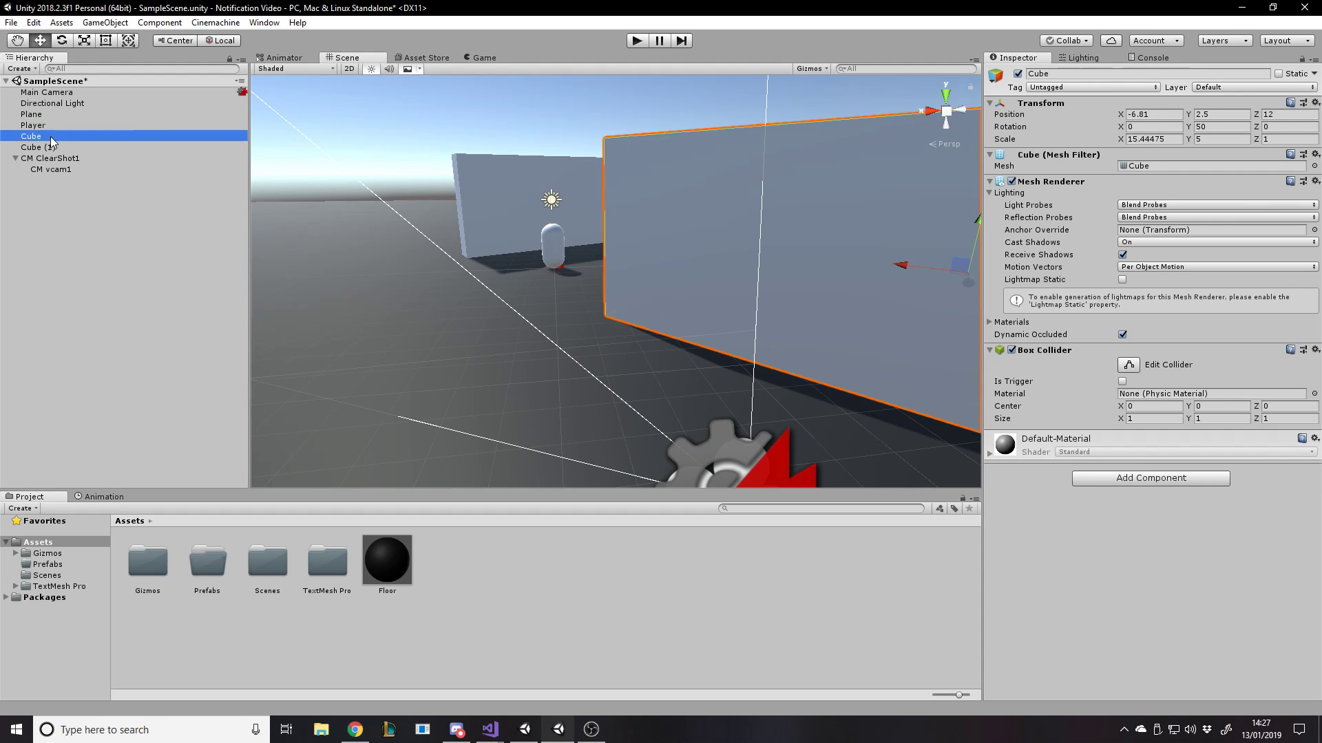
click(43, 149)
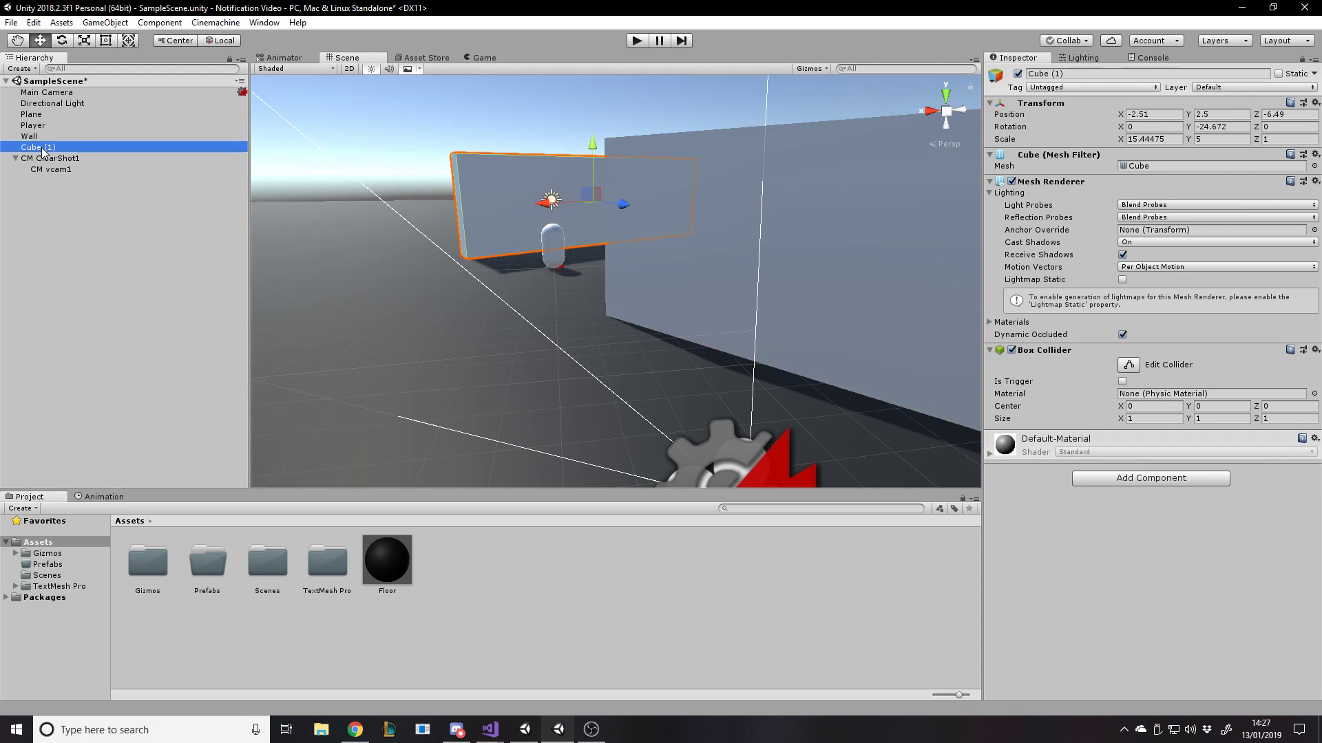
key(F2)
text(Wall)
key(Return)
- Rename the Plane to Floor and select CM vcam1
click(43, 200)
click(54, 113)
key(F2)
text(Fl)
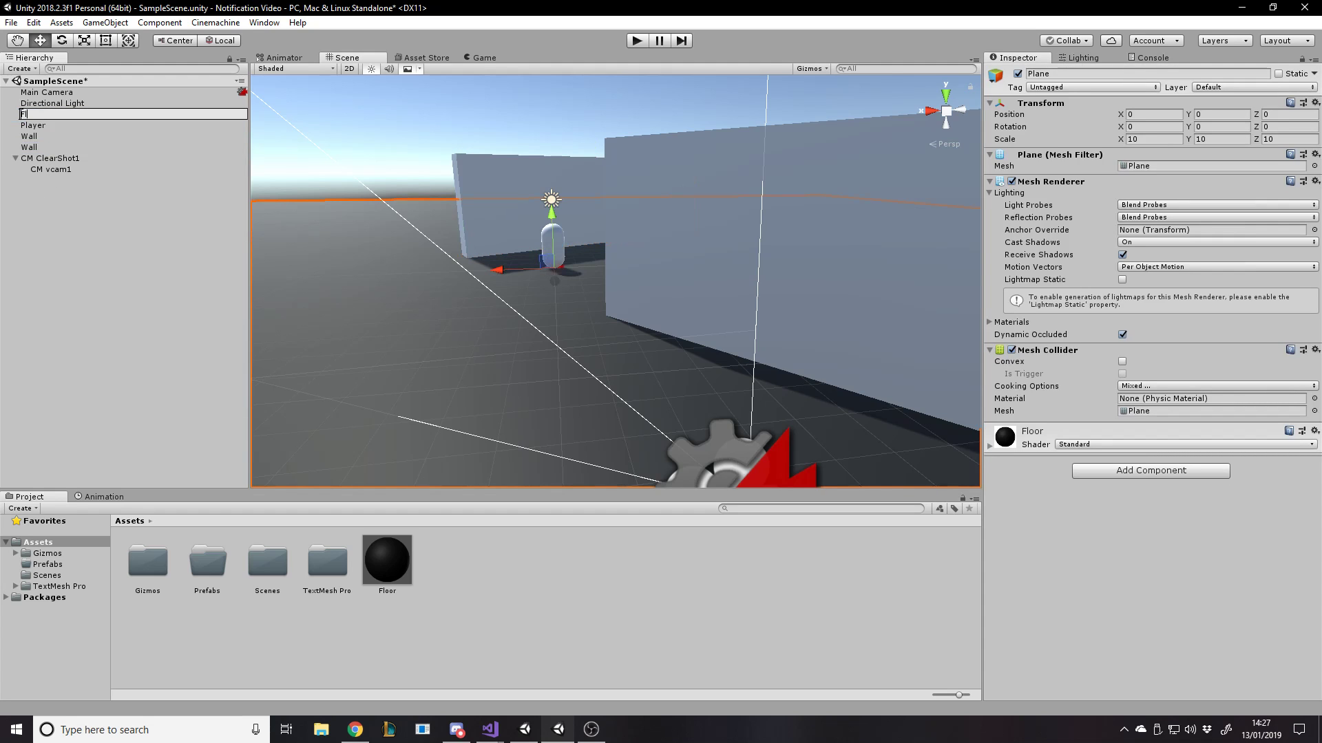
text(oor)
key(Return)
click(40, 188)
click(72, 171)
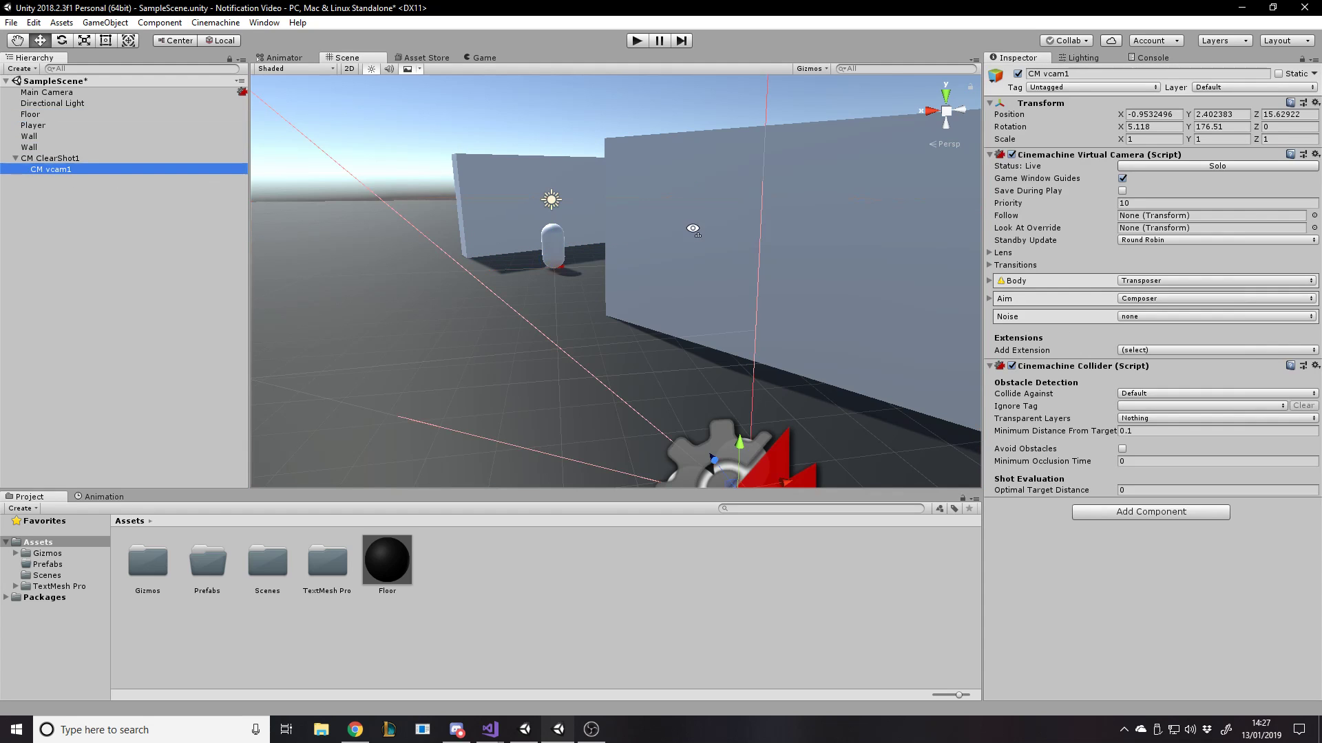
alt+drag(692, 230, 672, 201)
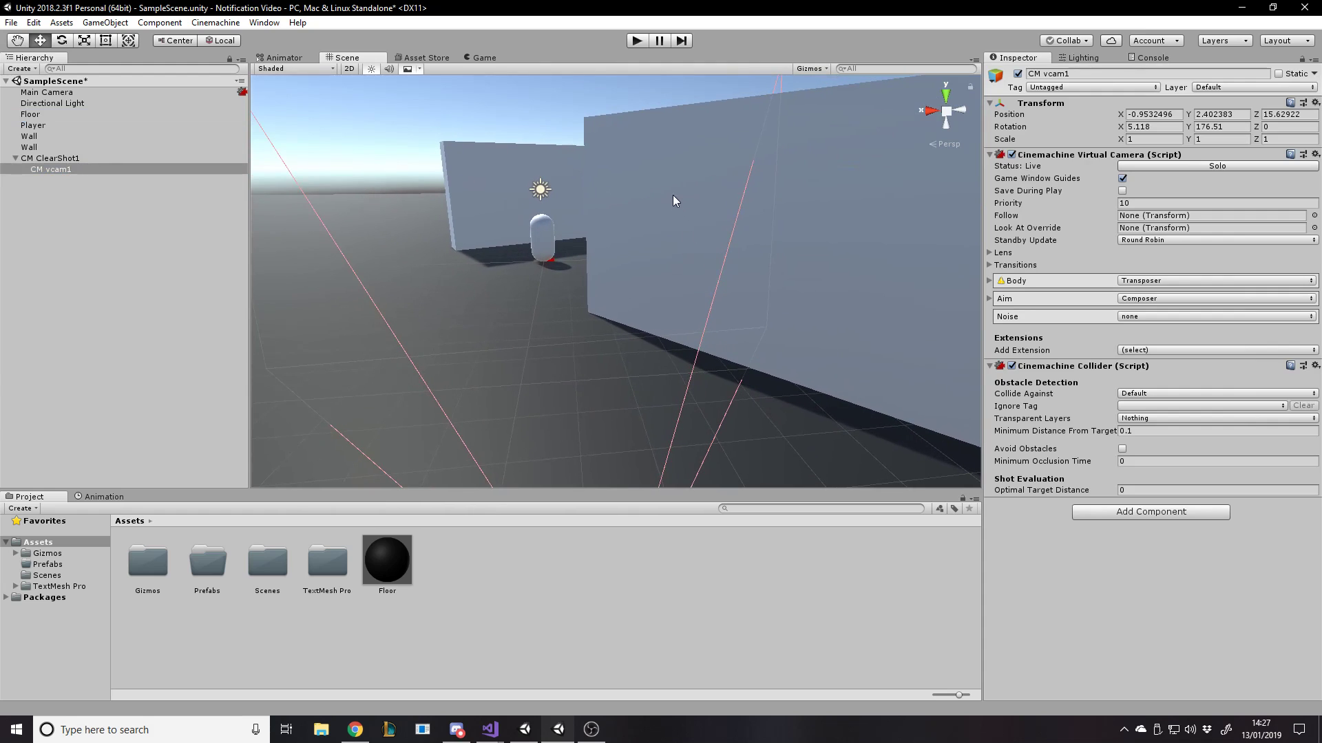
click(639, 40)
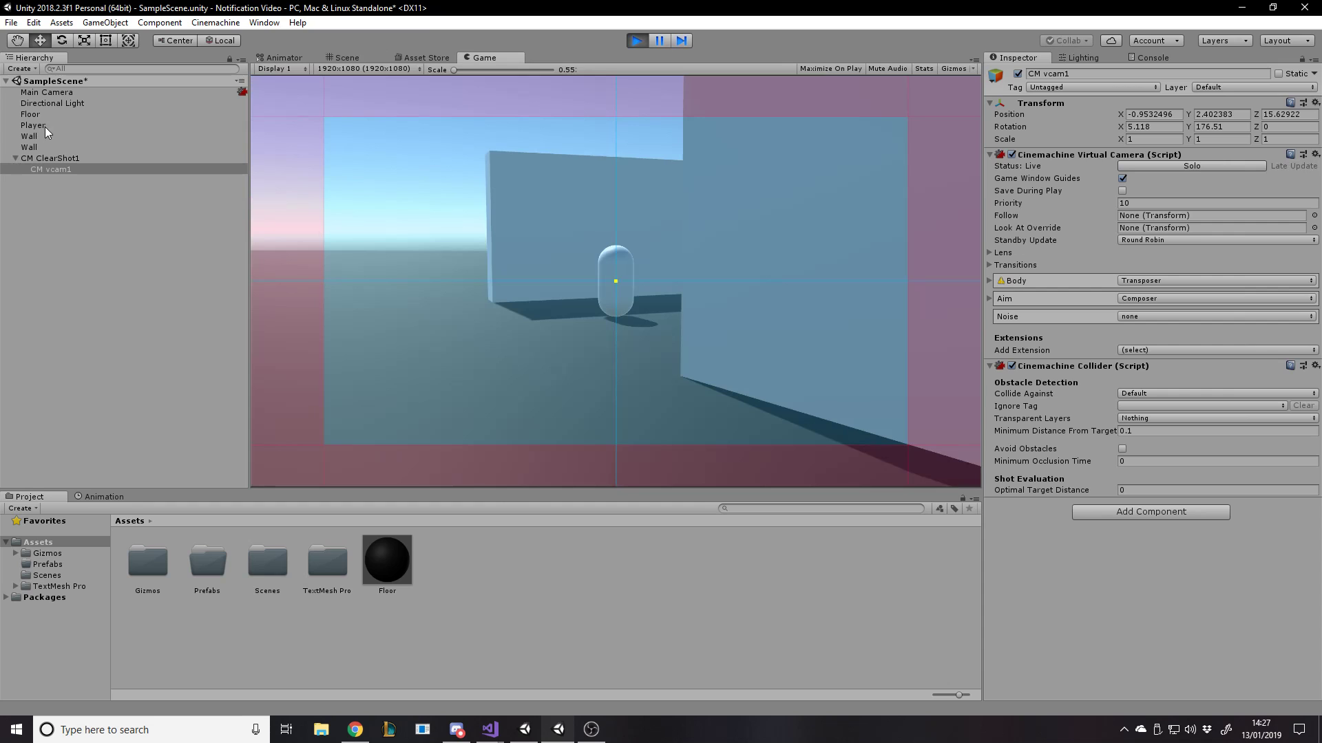
click(31, 125)
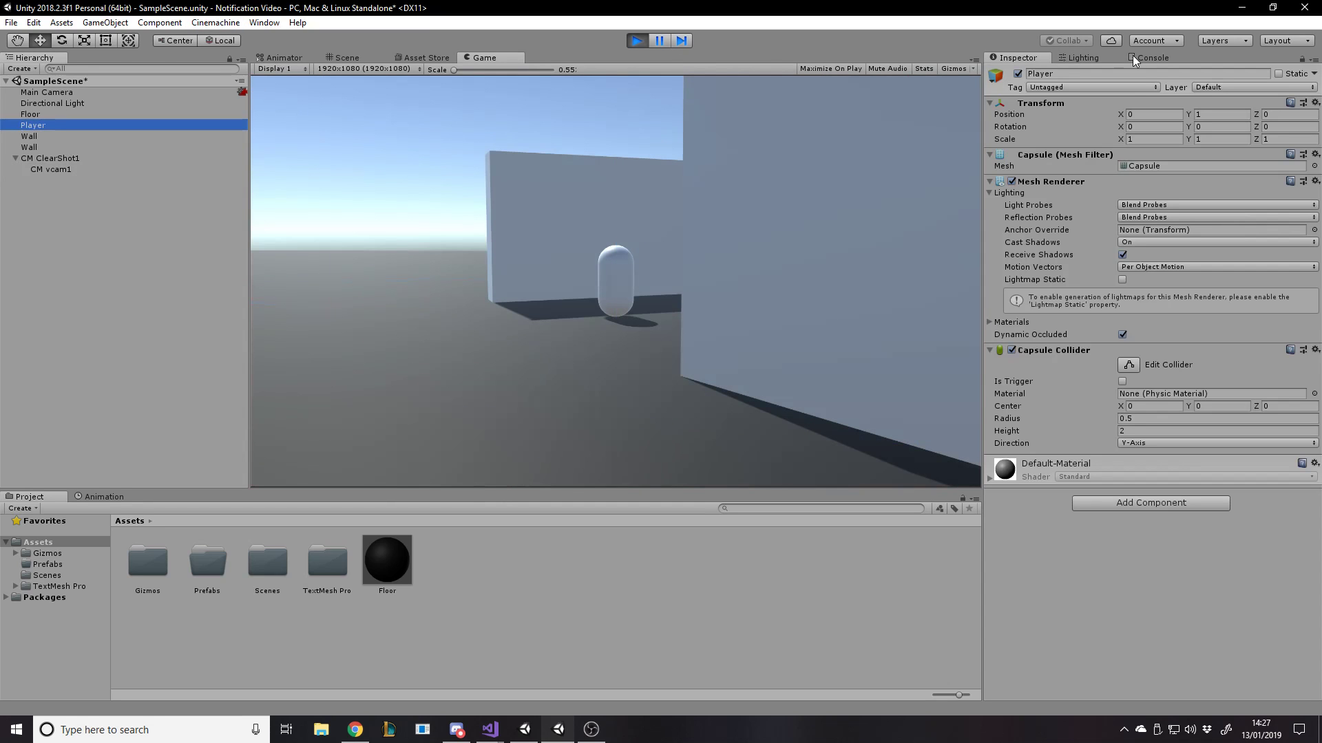
drag(1121, 113, 1141, 91)
click(630, 43)
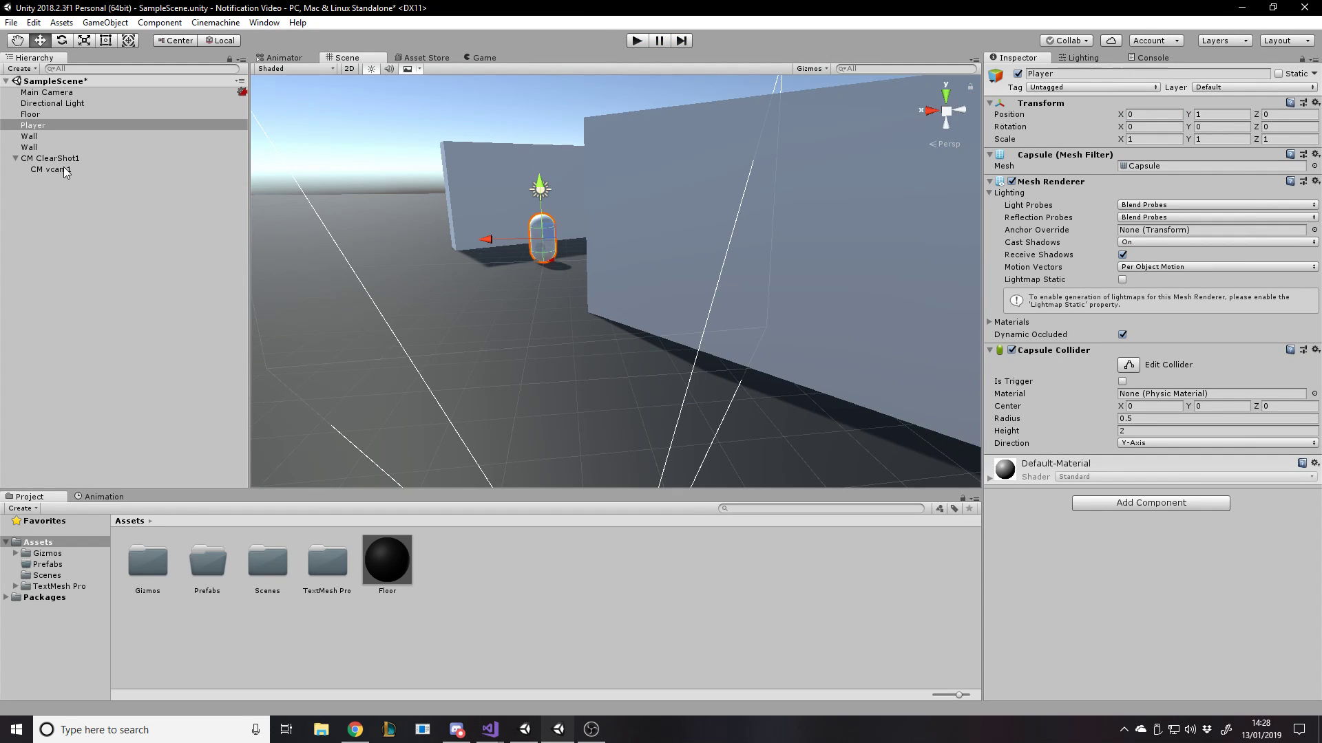
- Duplicate CM vcam1 and align the copy with the current Scene viewpoint
click(63, 170)
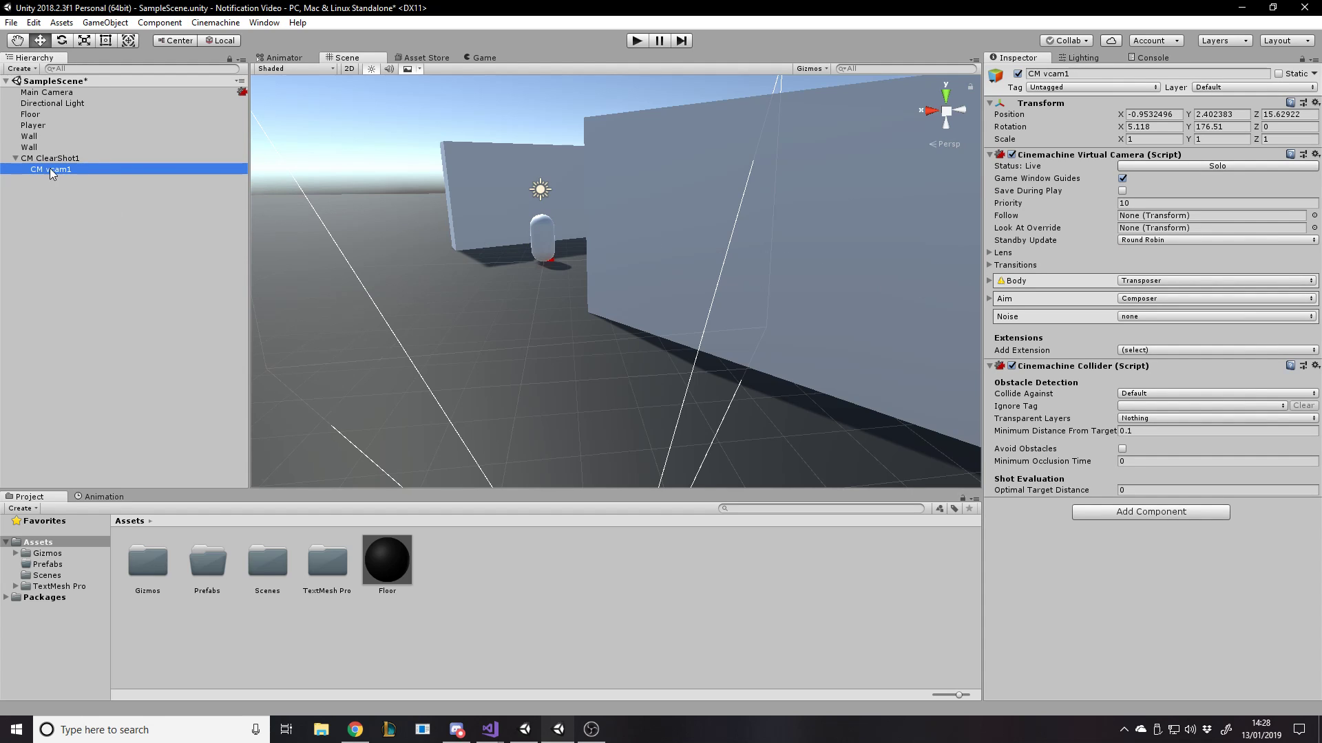
key(ctrl+d)
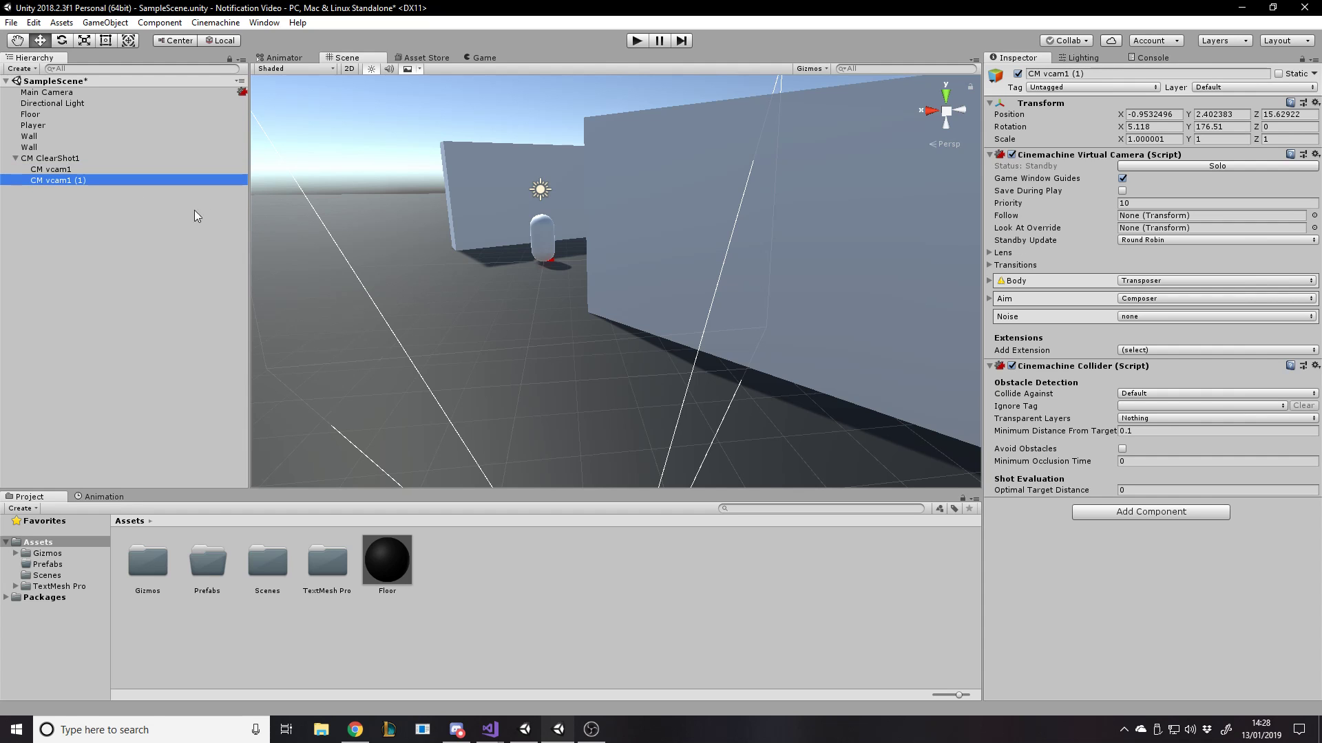
key(f)
alt+drag(582, 357, 353, 230)
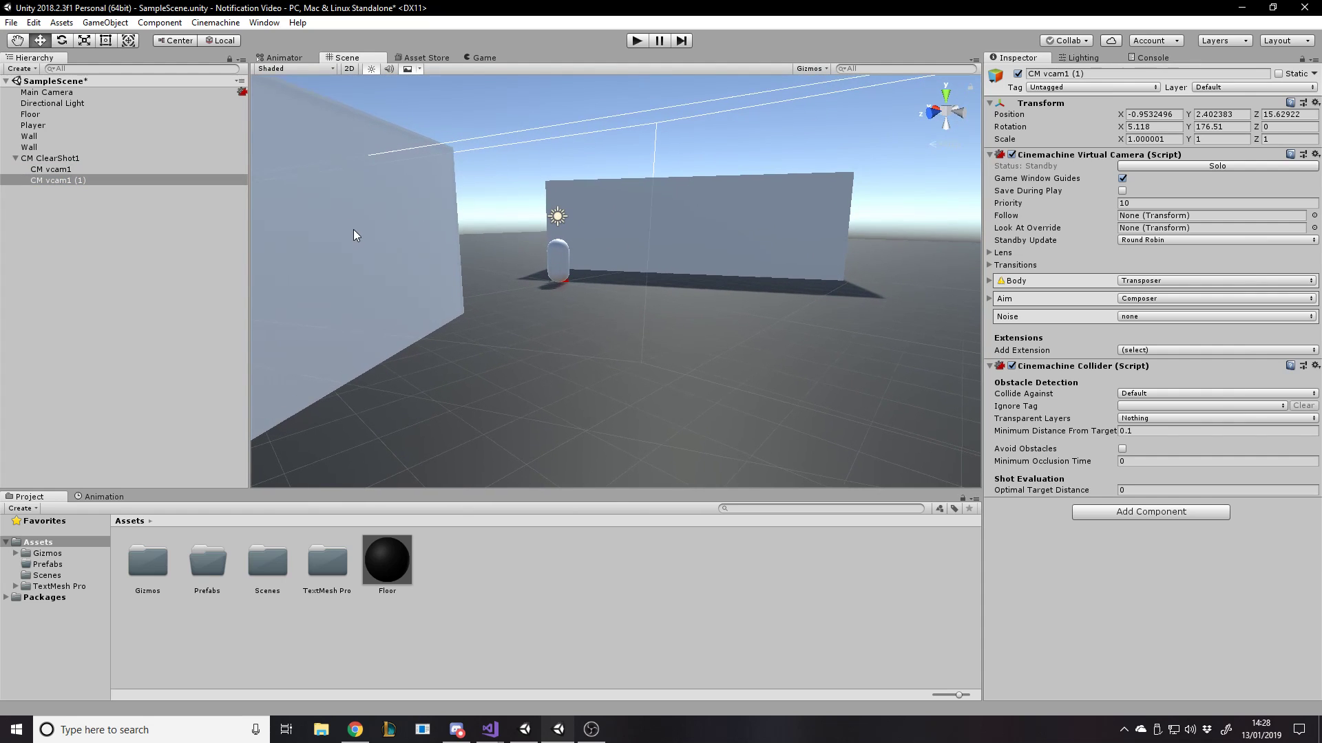
key(ctrl+shift+f)
alt+drag(745, 242, 748, 243)
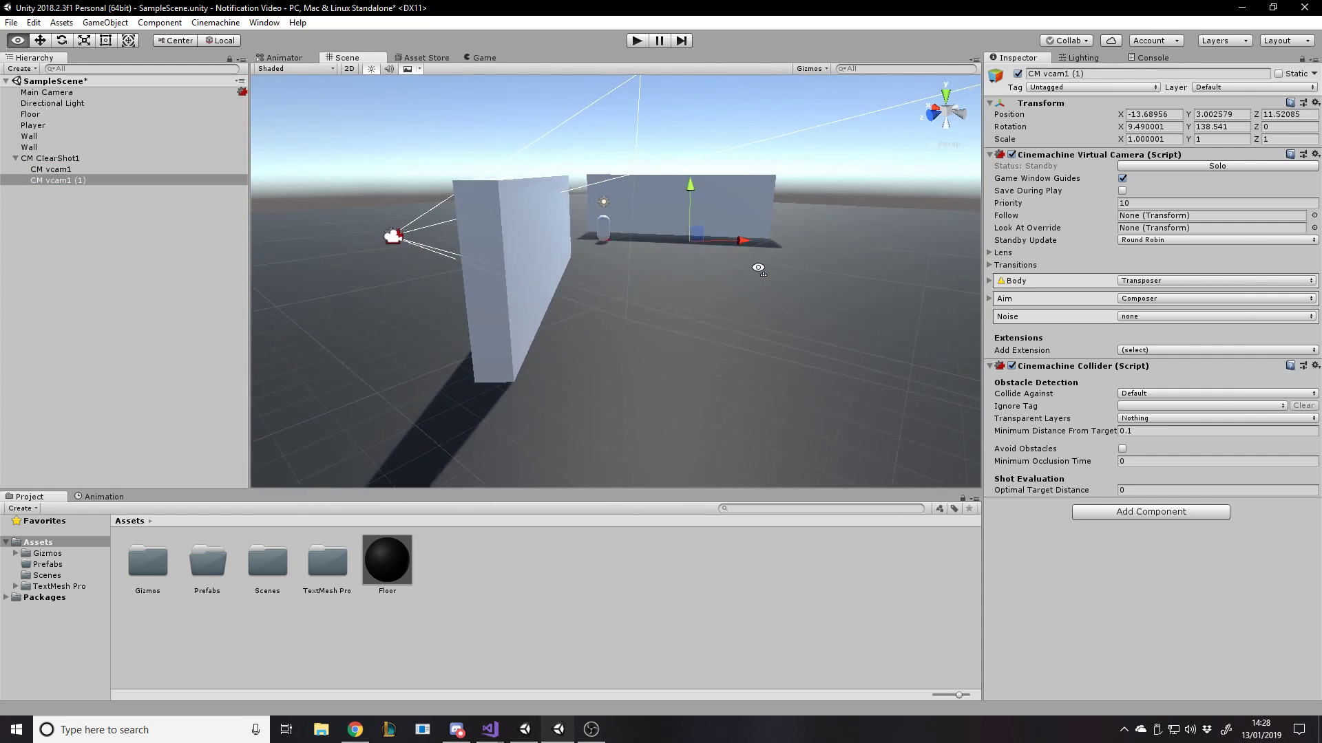
alt+drag(758, 268, 756, 256)
- Compare the two cameras' placement and begin renaming CM vcam1 (1)
click(62, 170)
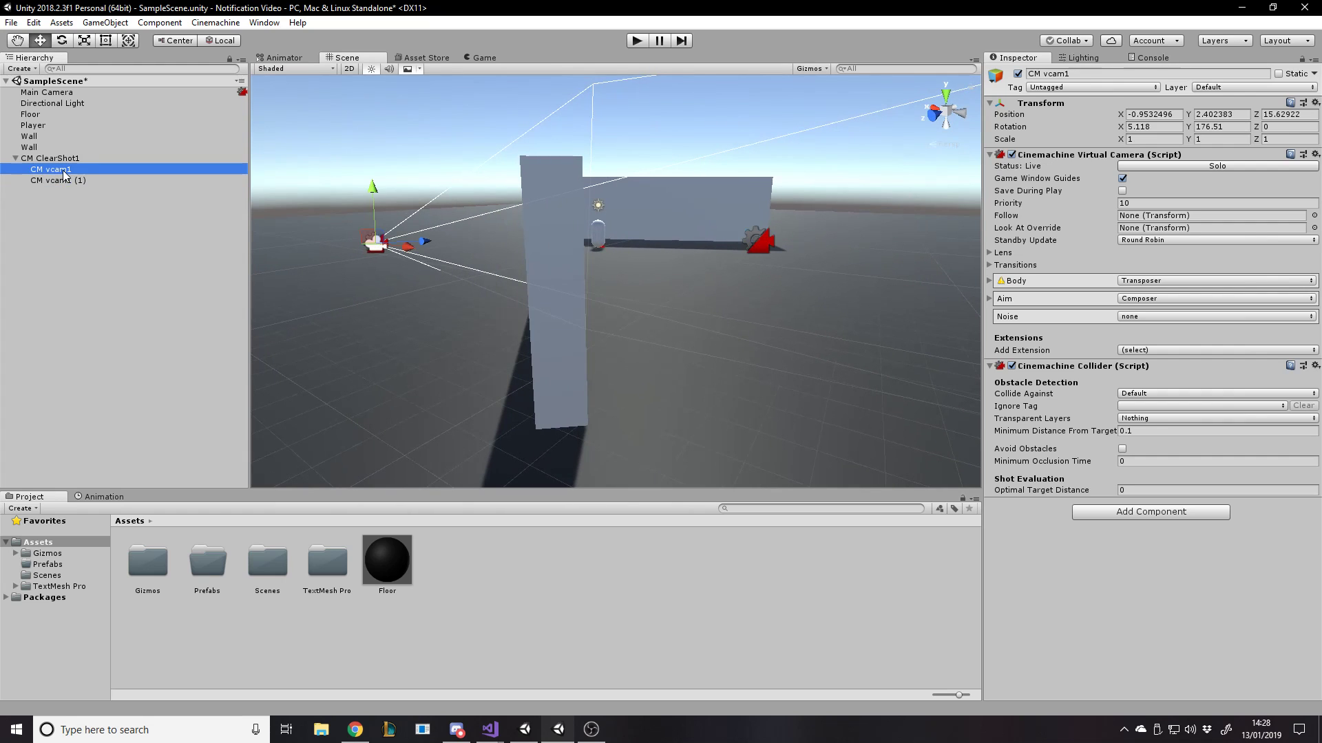
click(60, 178)
alt+drag(366, 204, 413, 275)
click(59, 181)
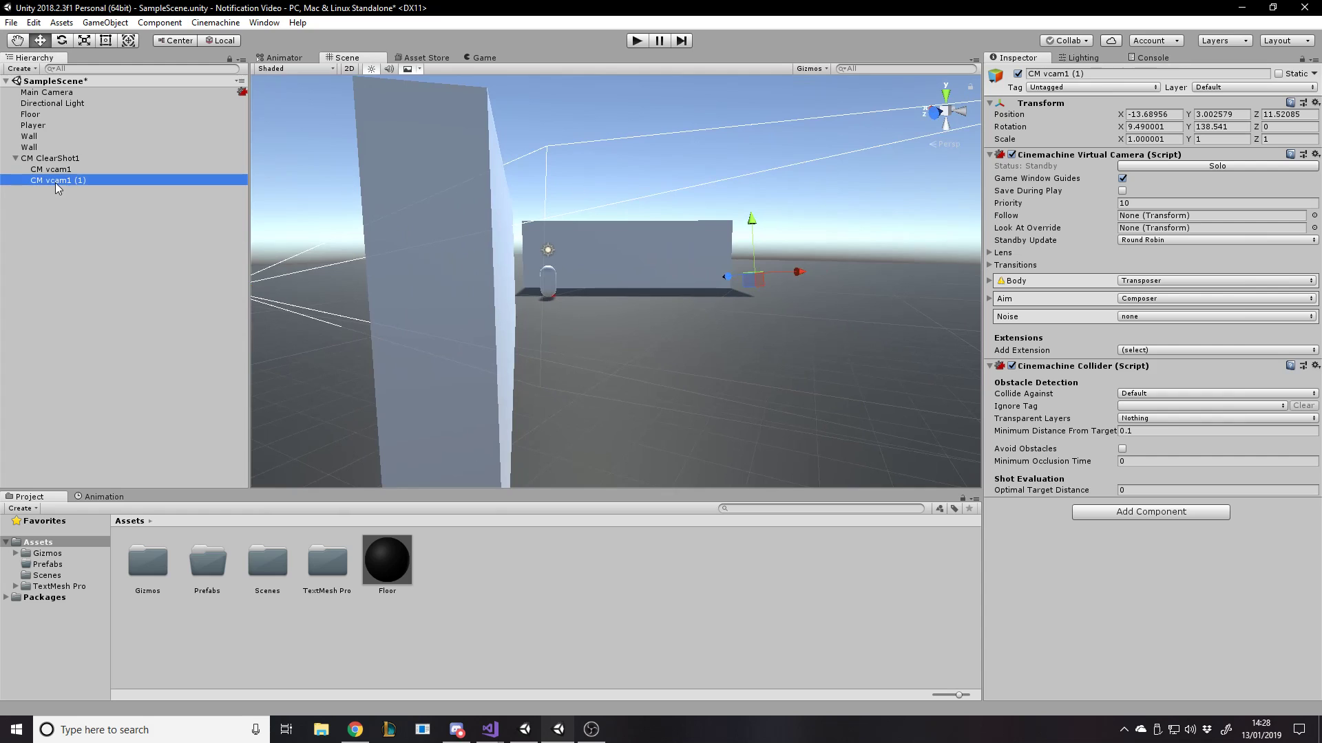
drag(87, 182, 63, 183)
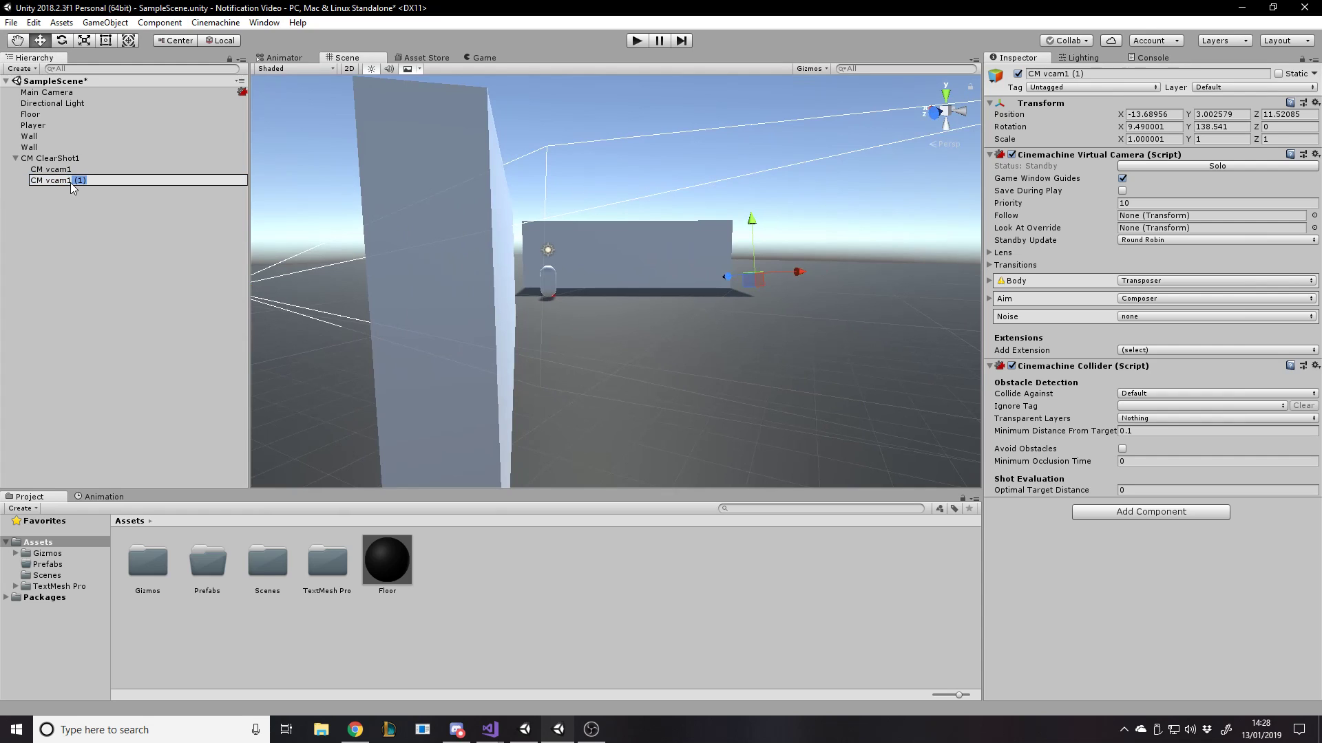
- Finish naming the copy CM vcam2 and check CM ClearShot1's Virtual Camera Children list
text(2)
click(69, 159)
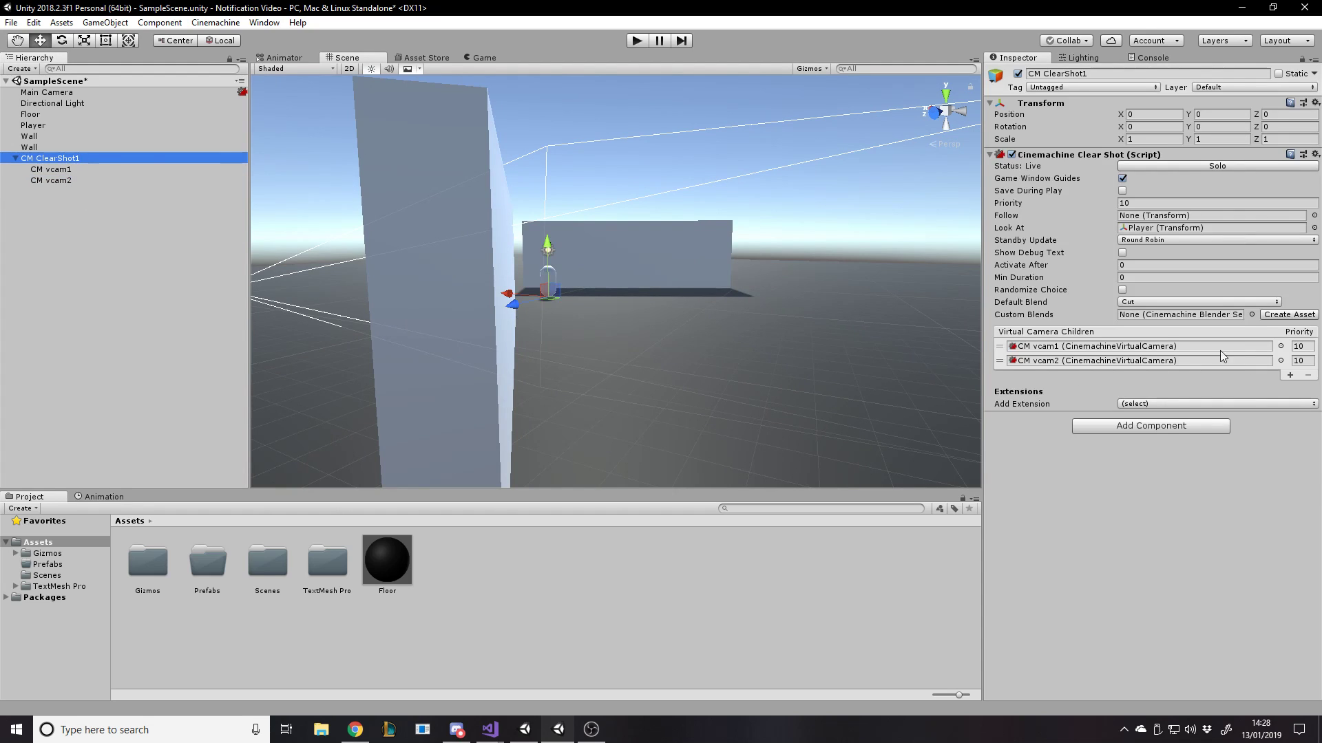
mouse_move(995, 347)
mouse_down()
mouse_move(995, 366)
mouse_move(998, 348)
mouse_up()
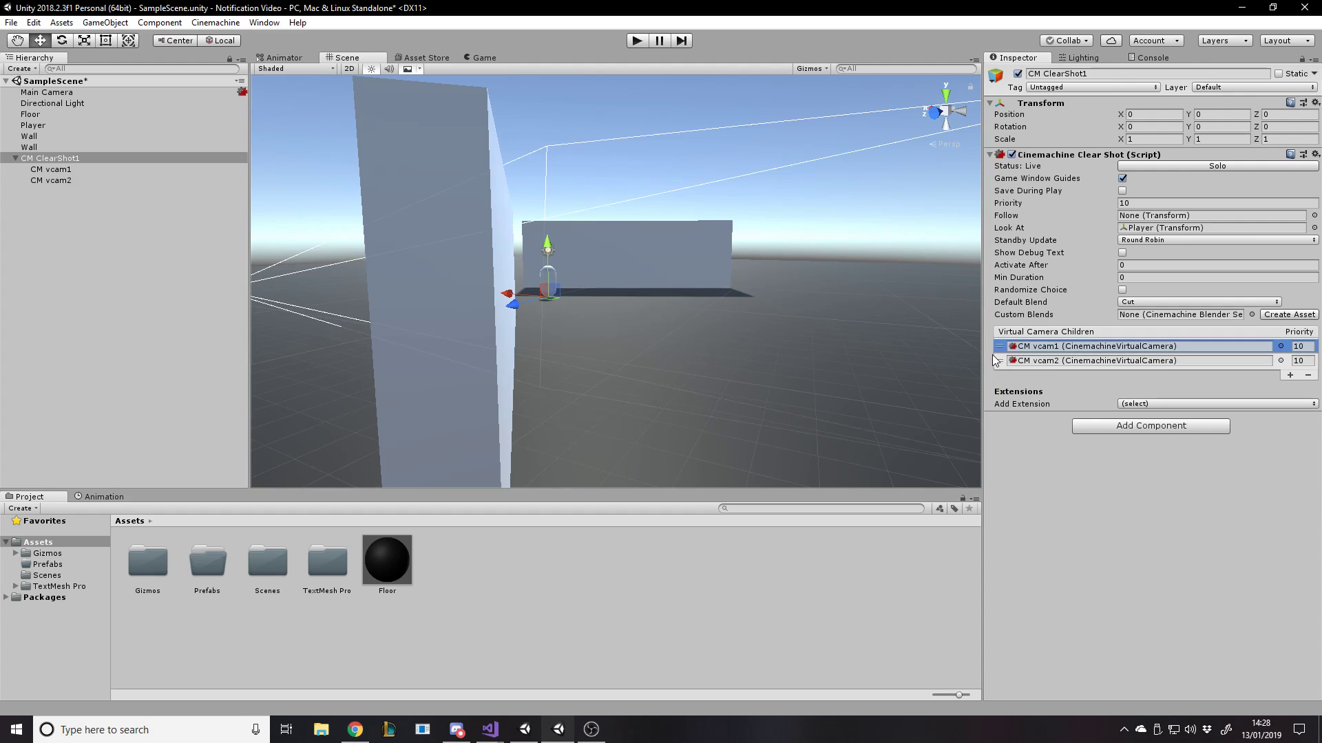
click(1046, 458)
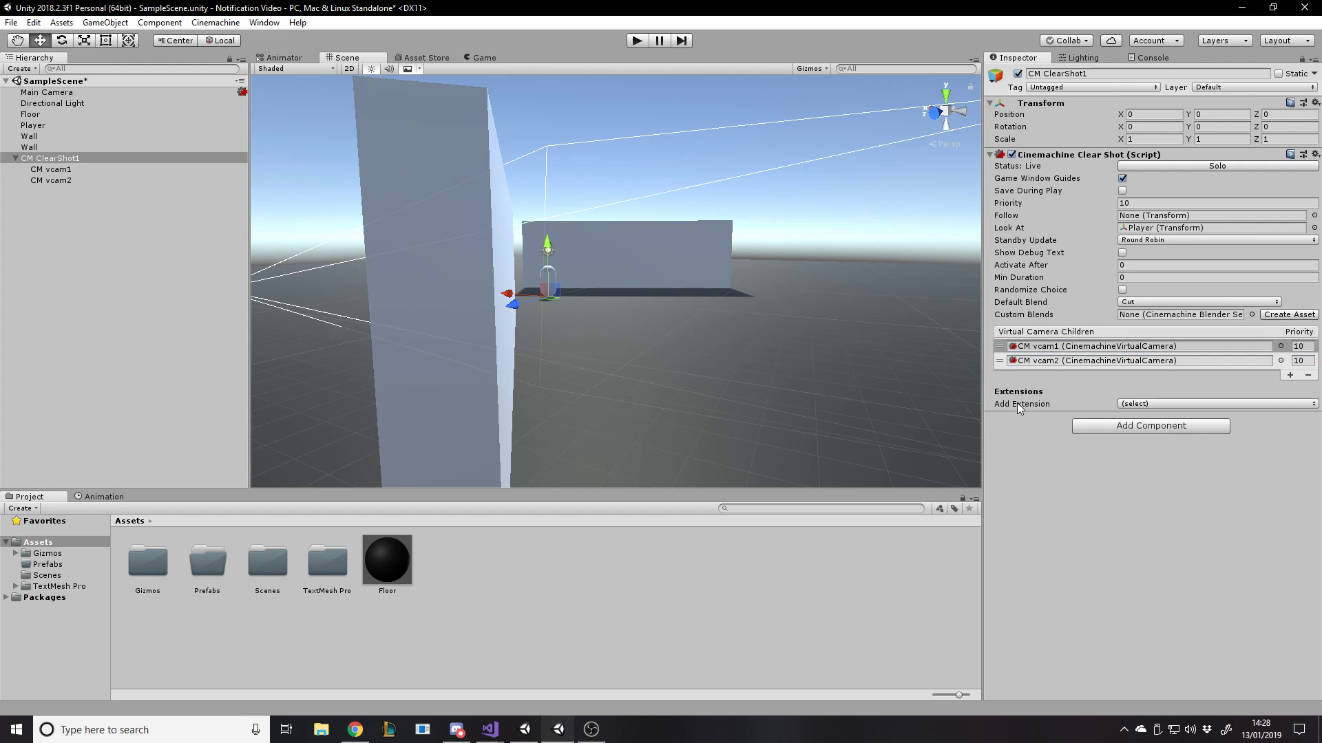
alt+drag(410, 248, 571, 232)
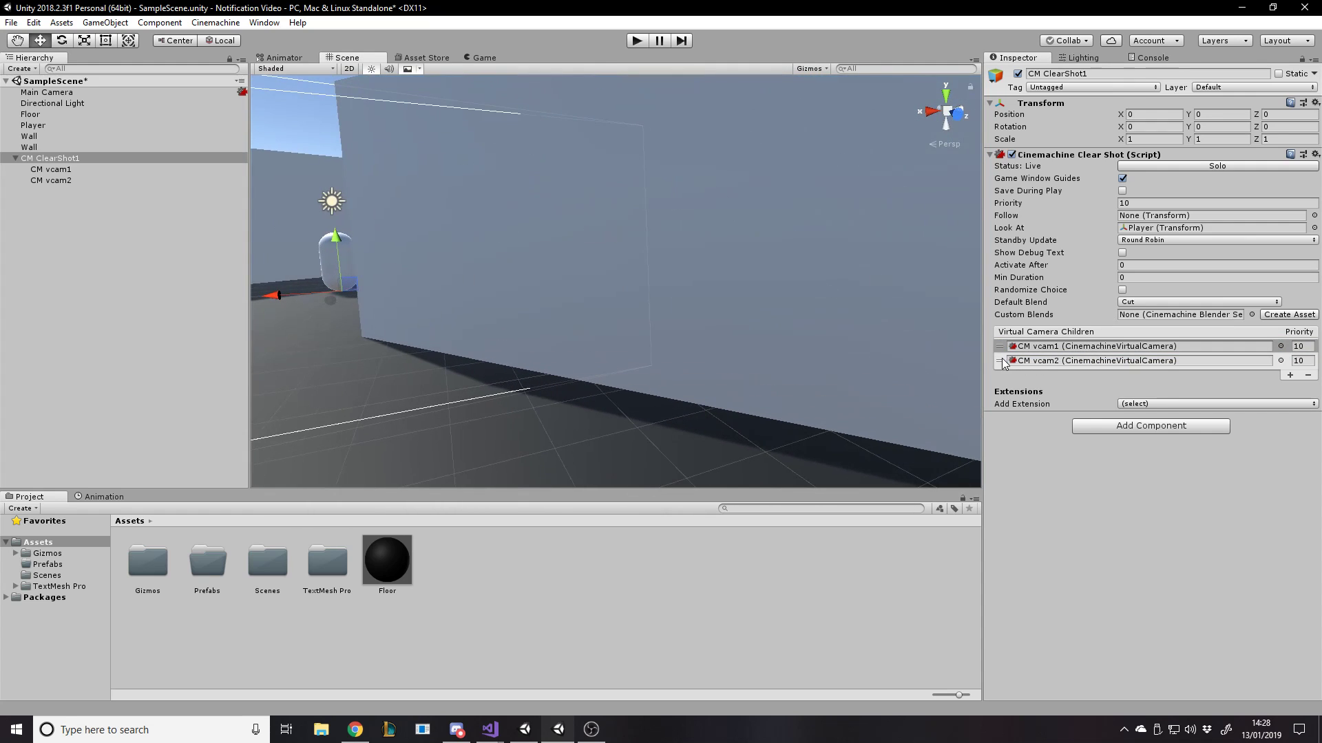
alt+drag(722, 231, 608, 280)
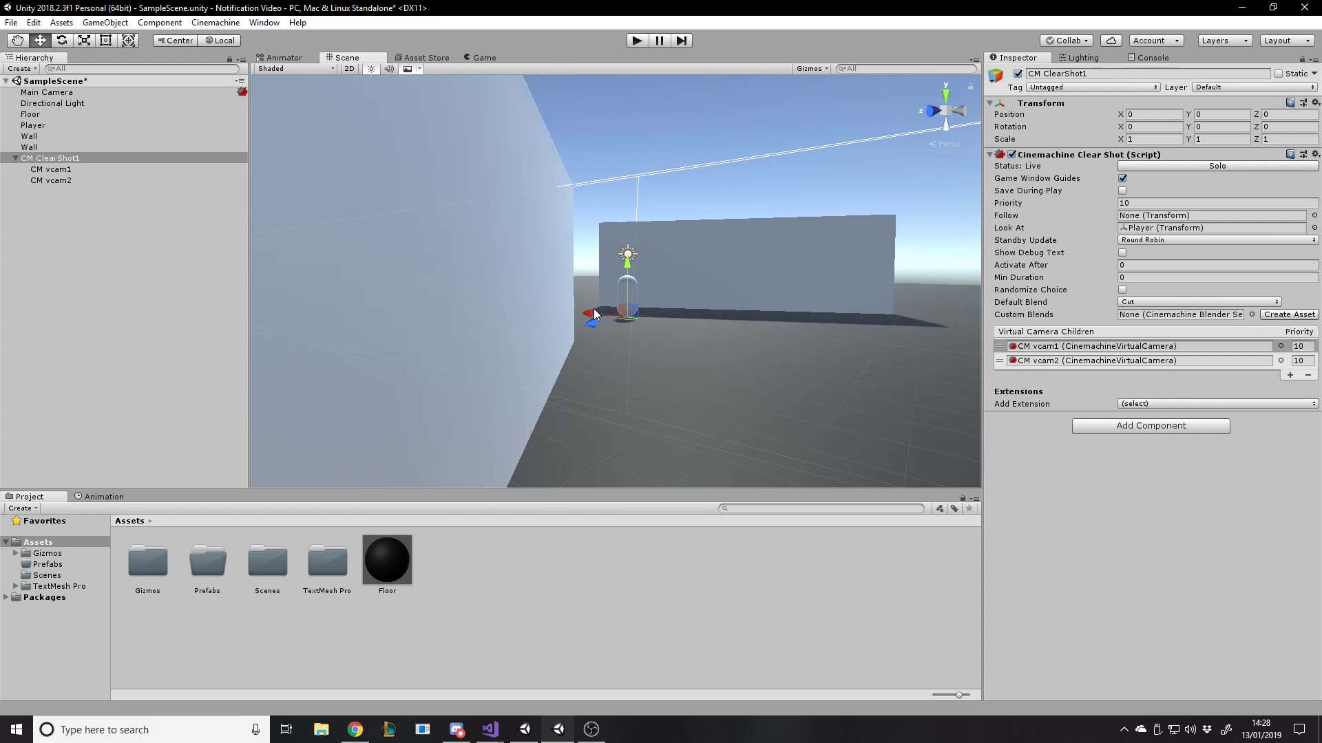
- Move the Player along X to Position X 10.78
click(34, 125)
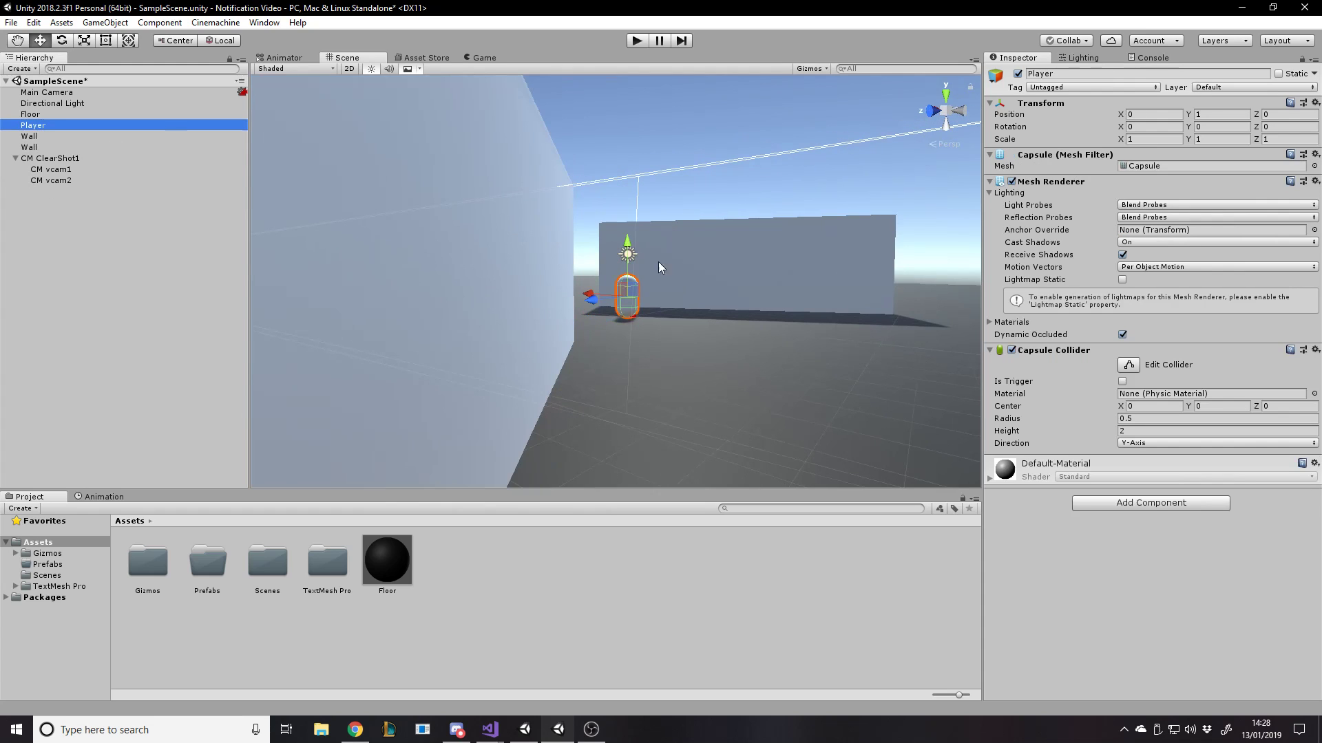
drag(590, 298, 510, 278)
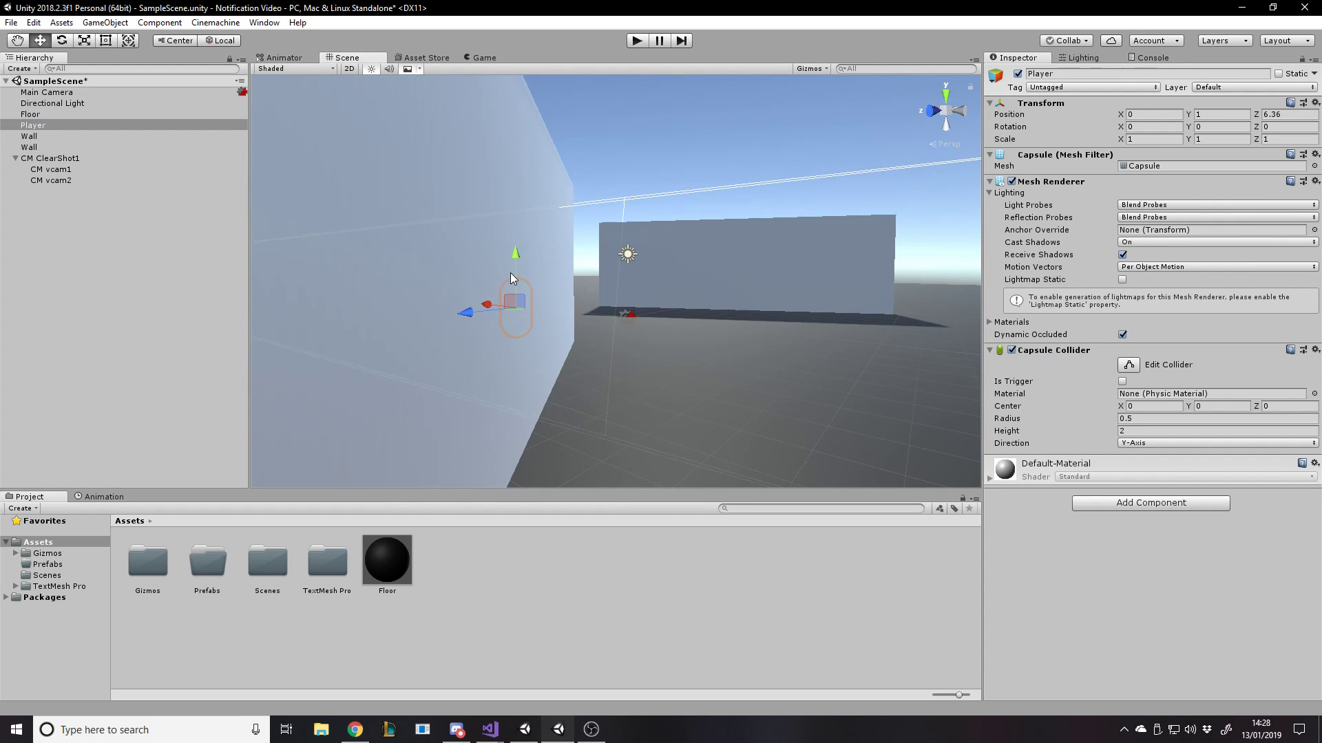
key(ctrl+z)
drag(590, 298, 845, 337)
key(ctrl+z)
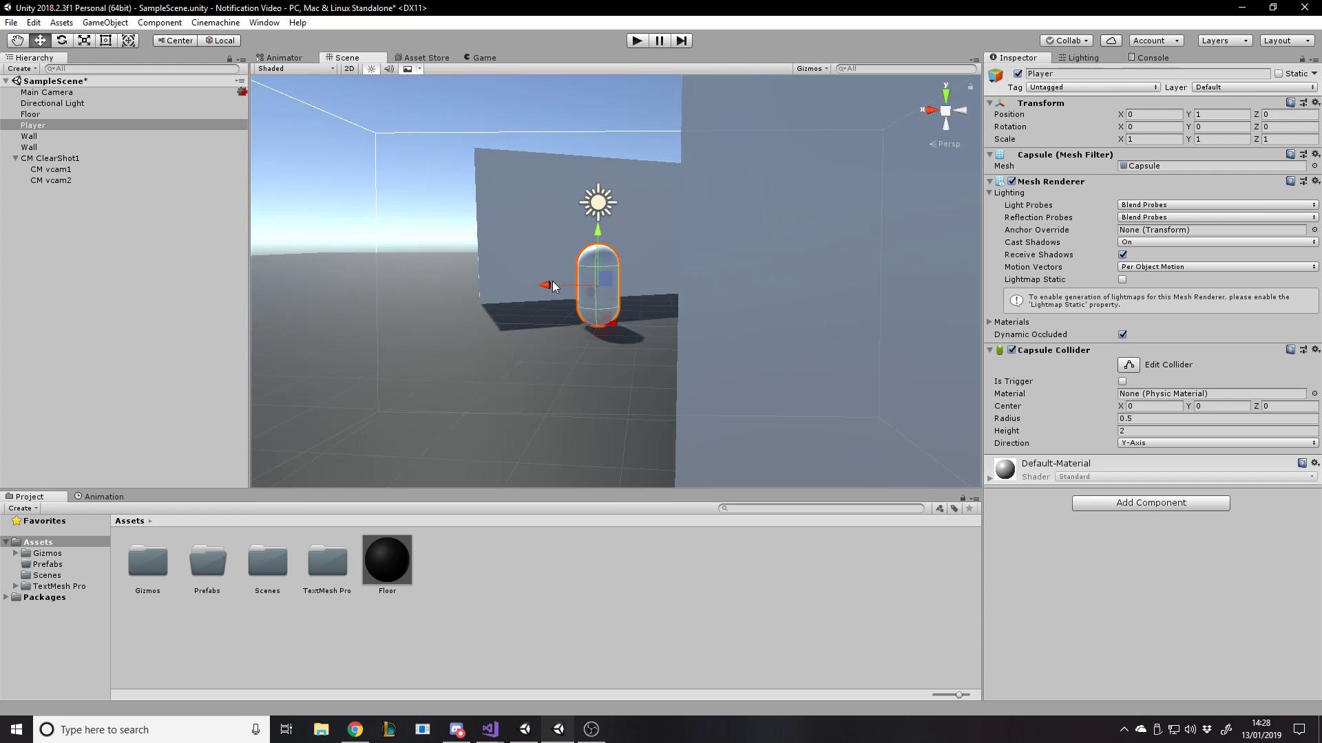
drag(540, 285, 323, 283)
alt+drag(675, 325, 1167, 184)
drag(1120, 119, 1220, 132)
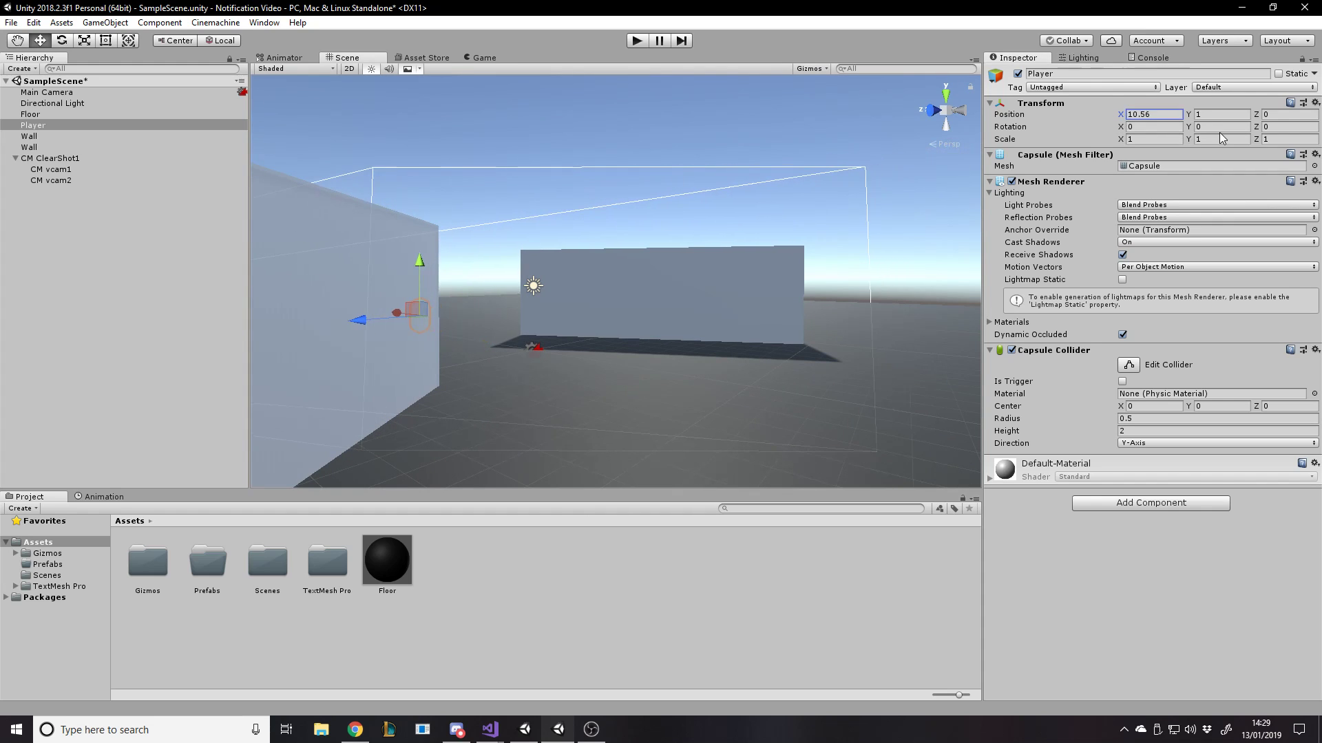
- Put CM vcam2 above CM vcam1 in the ClearShot's children and play-test the shot
click(42, 159)
drag(1003, 366, 1002, 346)
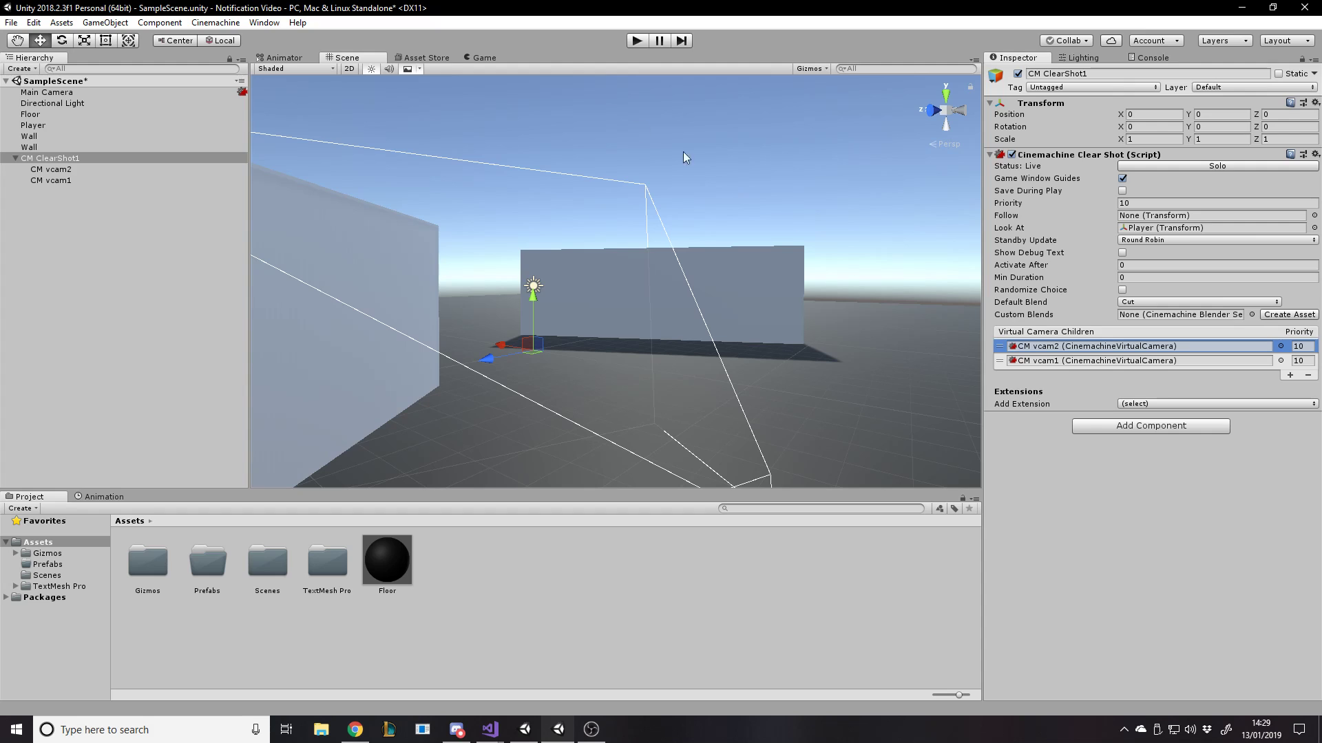
click(637, 41)
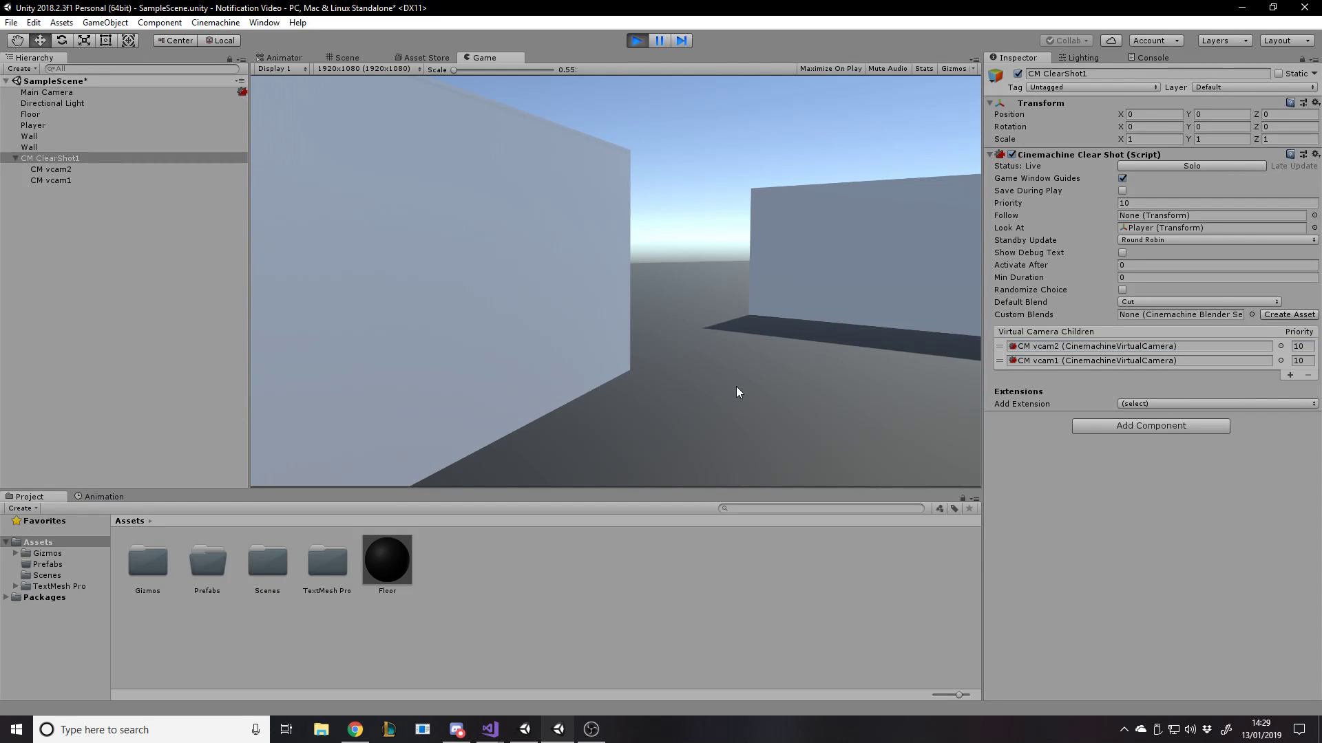
click(640, 41)
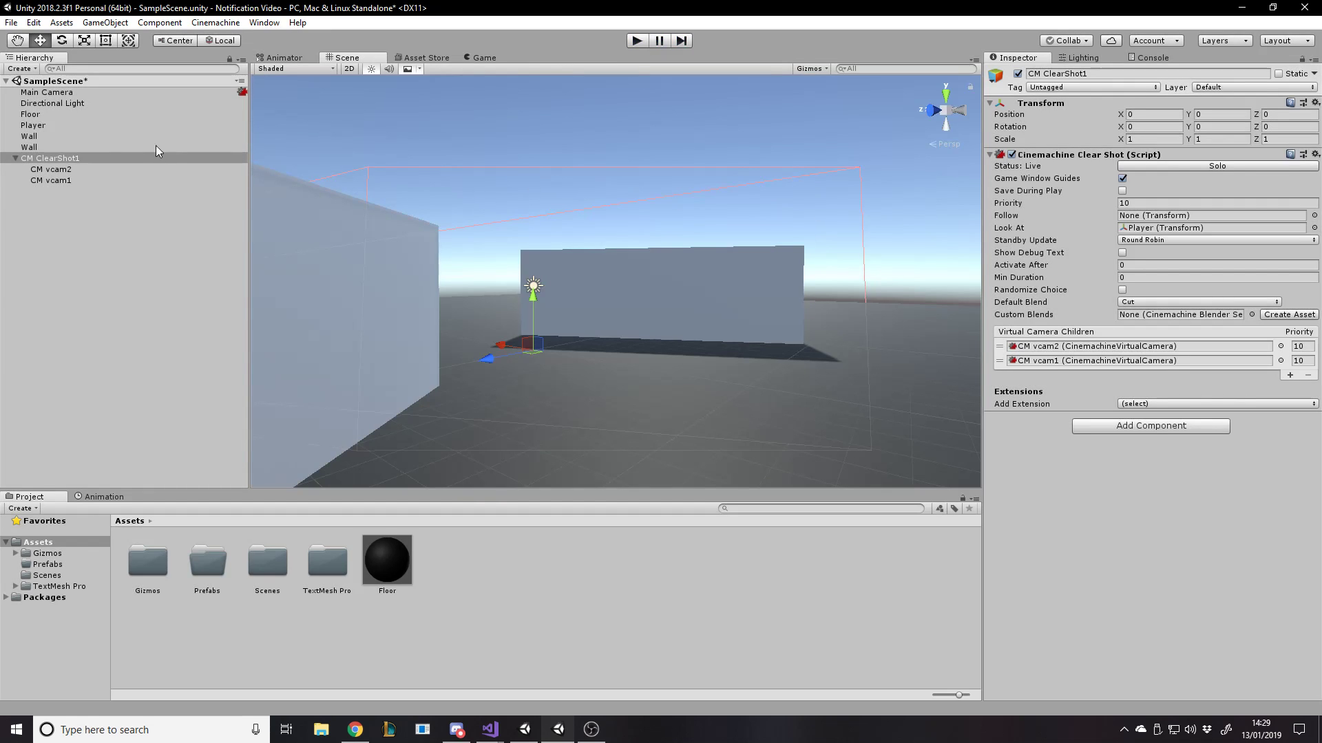
- Move CM vcam1 back above CM vcam2 and tick Avoid Obstacles on both cameras' Colliders
drag(62, 181, 72, 167)
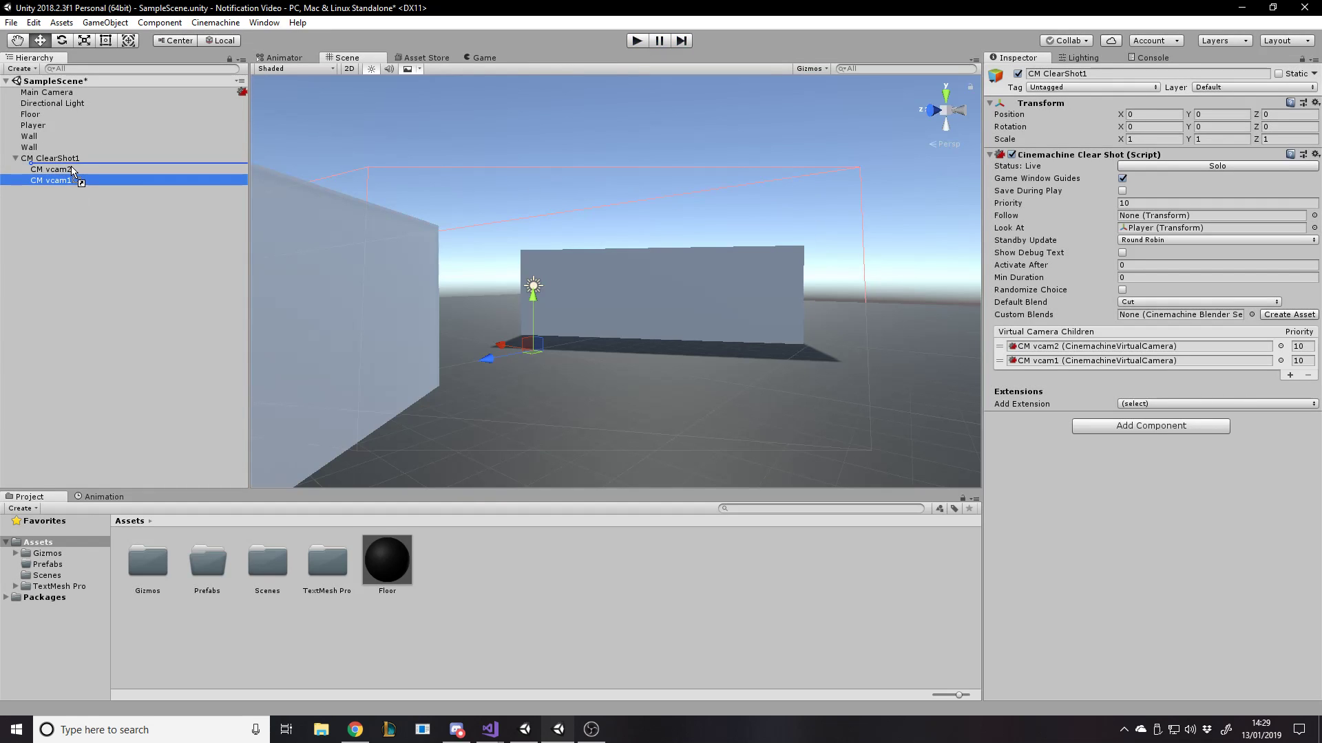
click(45, 201)
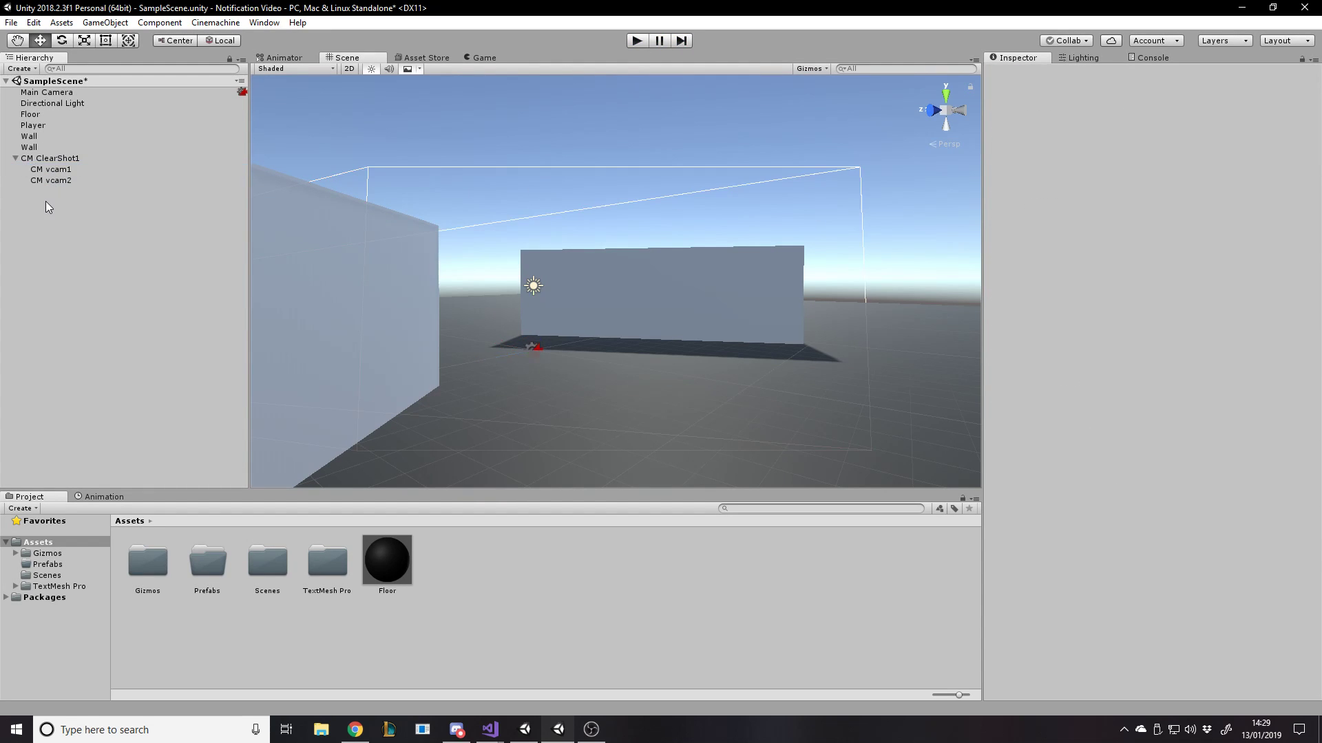
click(64, 170)
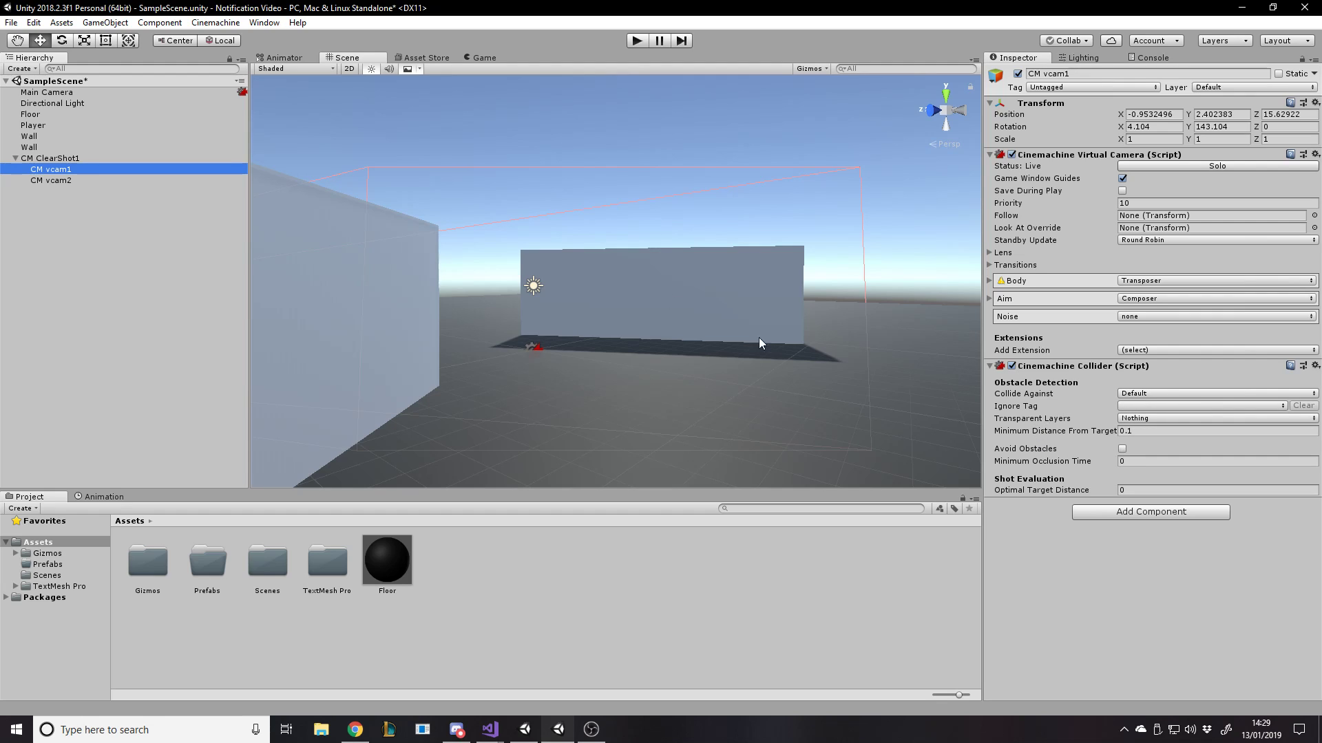
click(1122, 449)
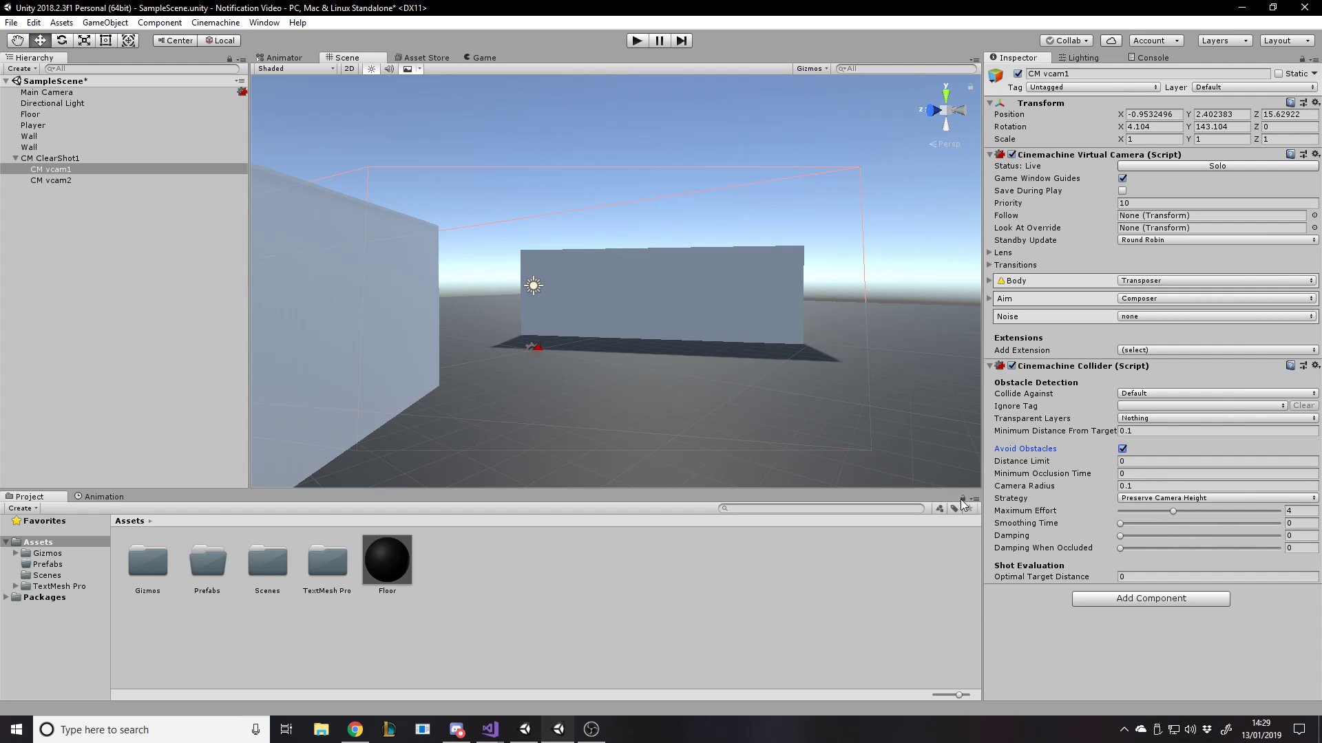
click(67, 181)
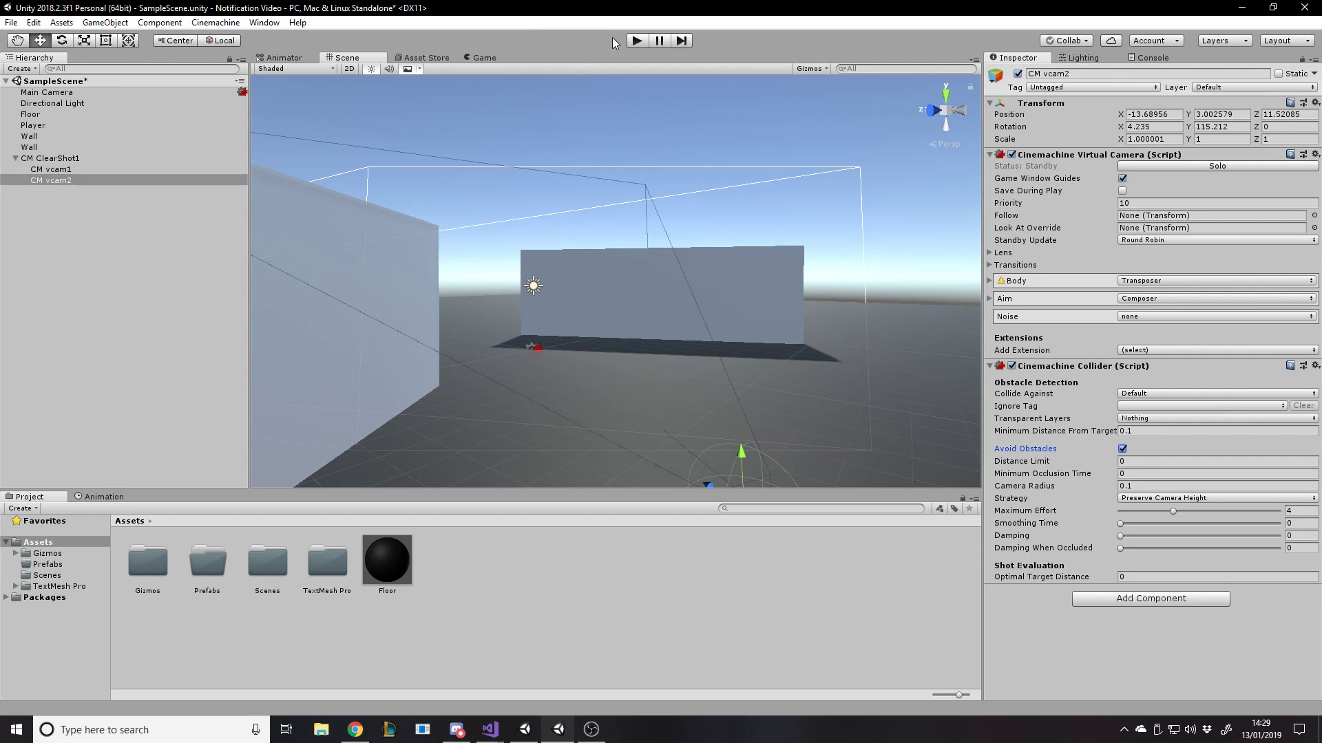
click(634, 43)
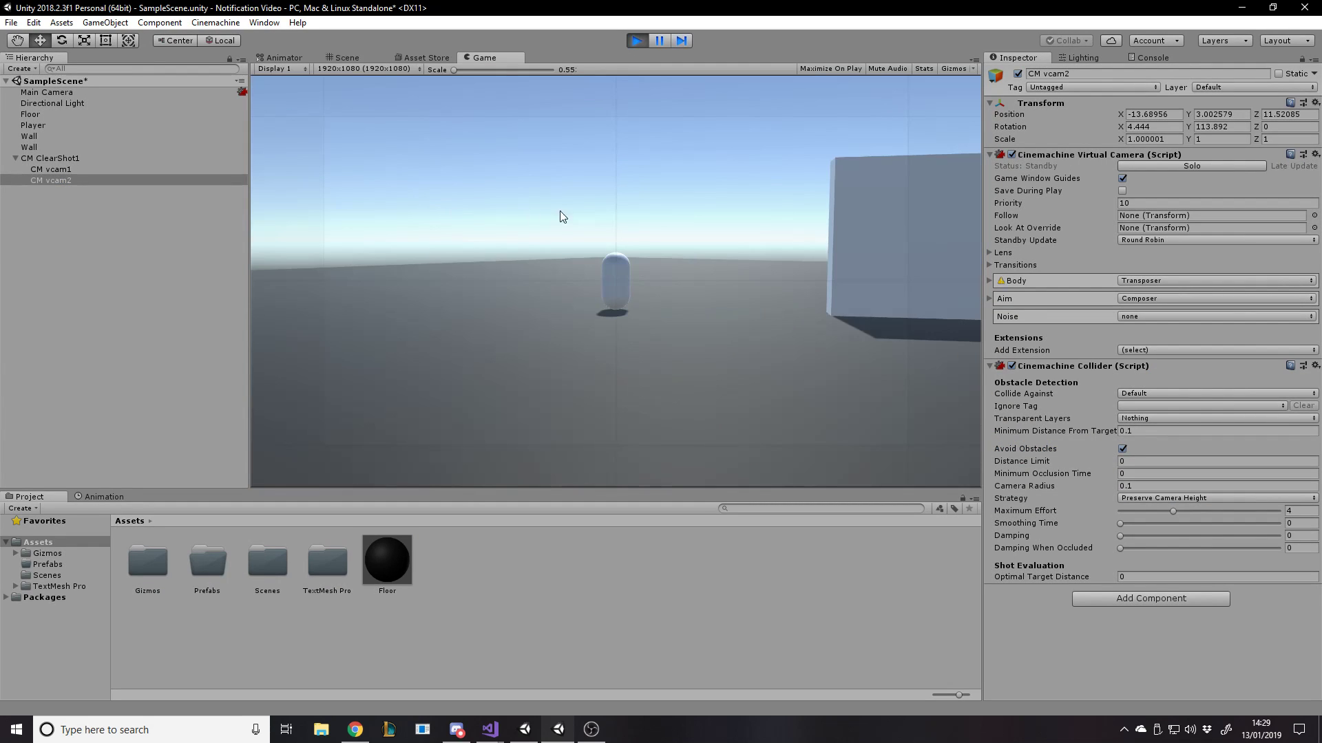
click(128, 237)
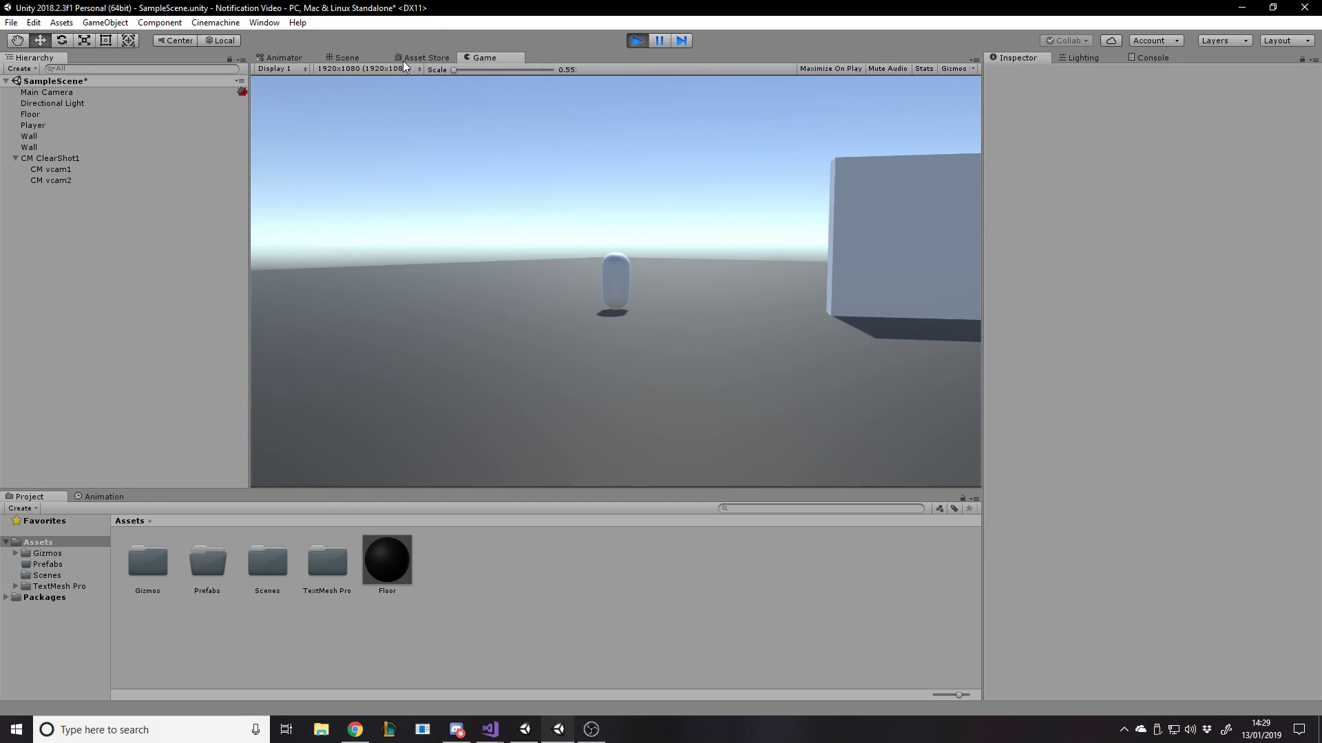
click(51, 169)
click(76, 225)
click(33, 125)
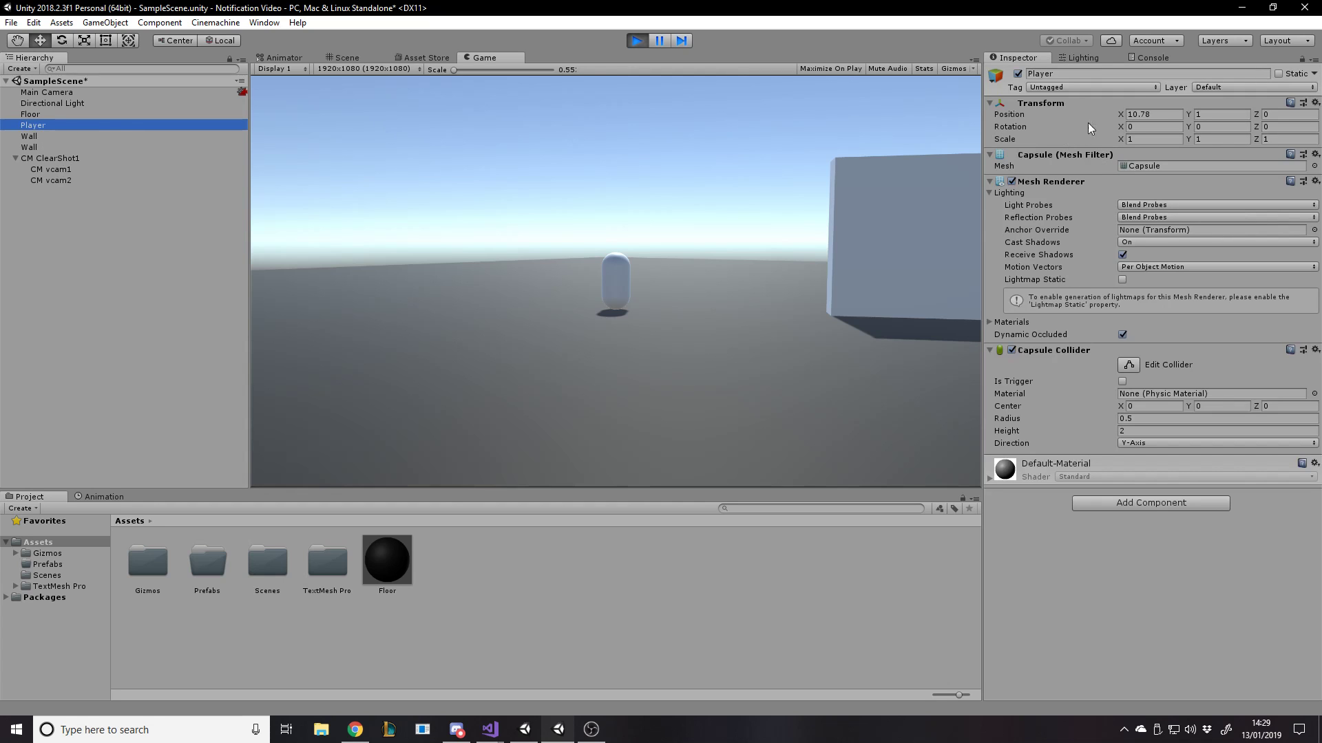
drag(1123, 110, 641, 44)
click(638, 41)
alt+drag(799, 167, 258, 183)
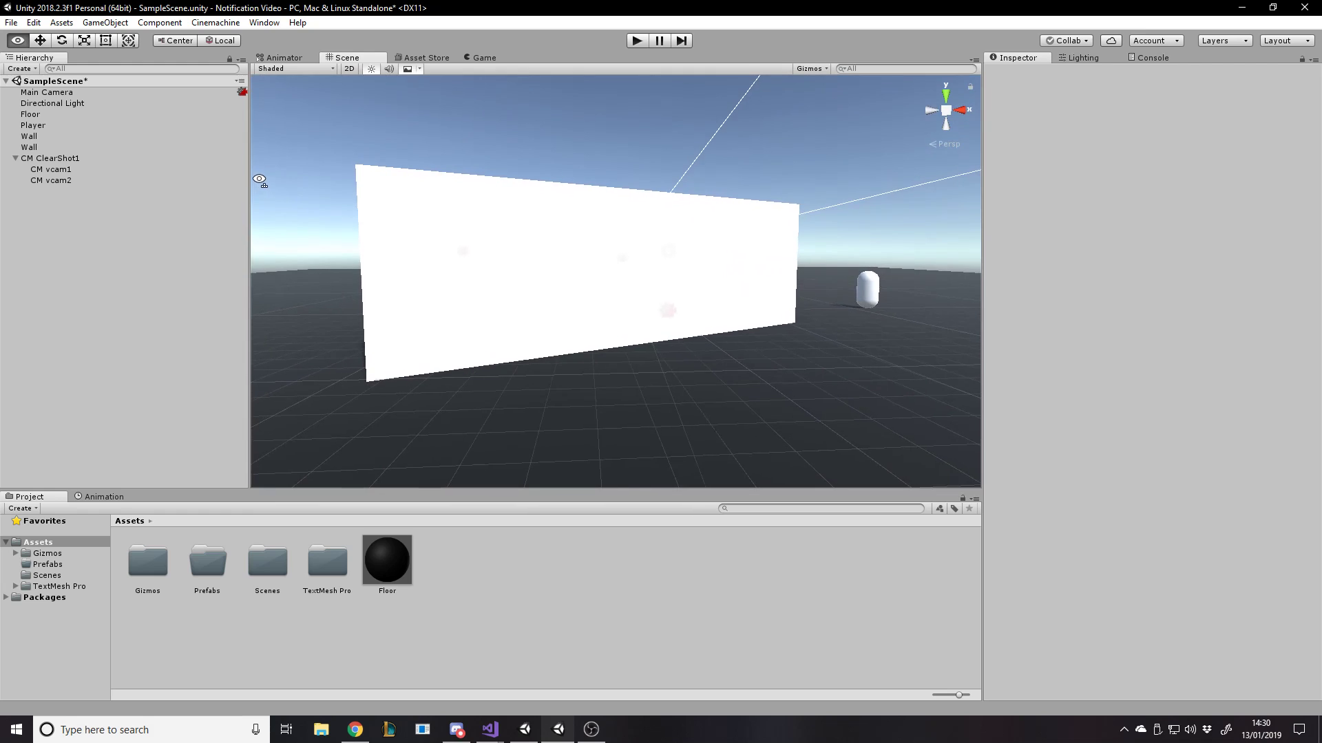
- Duplicate CM vcam2 and name the copy CM vcam3
click(40, 177)
key(ctrl+d)
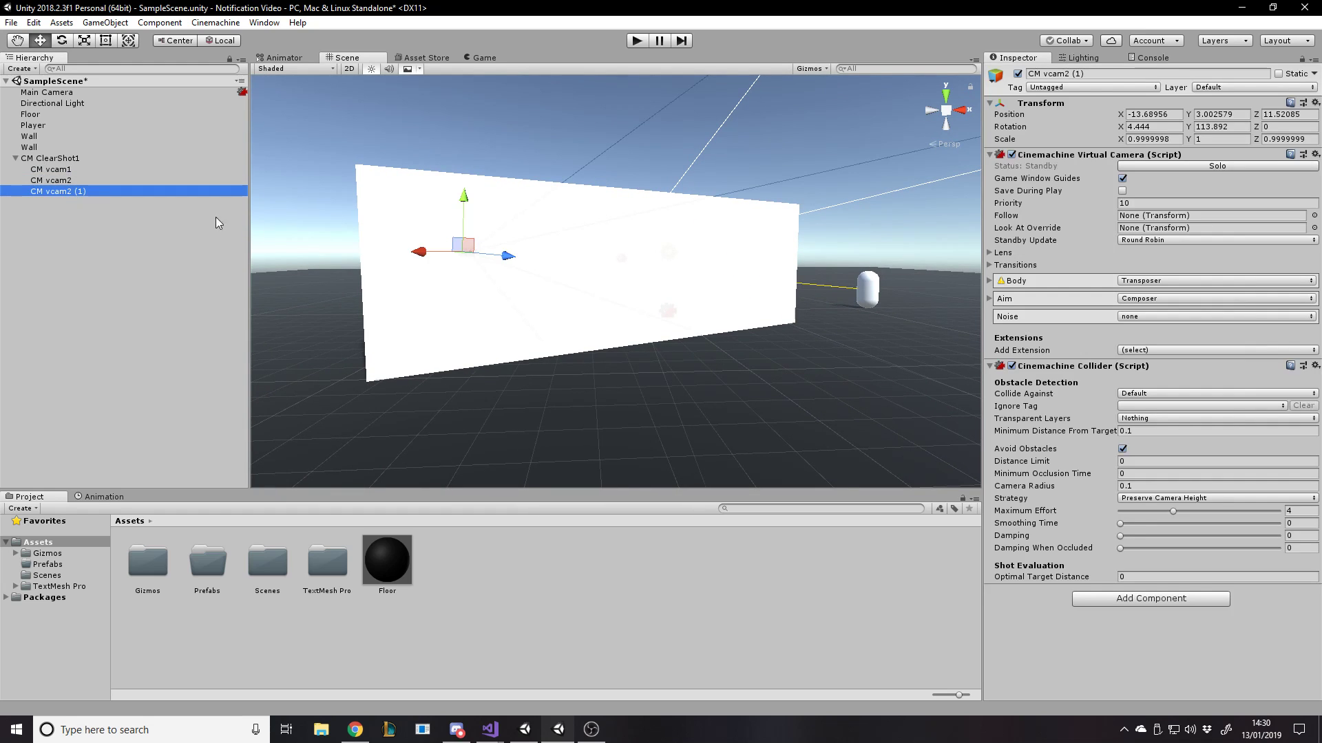
click(96, 191)
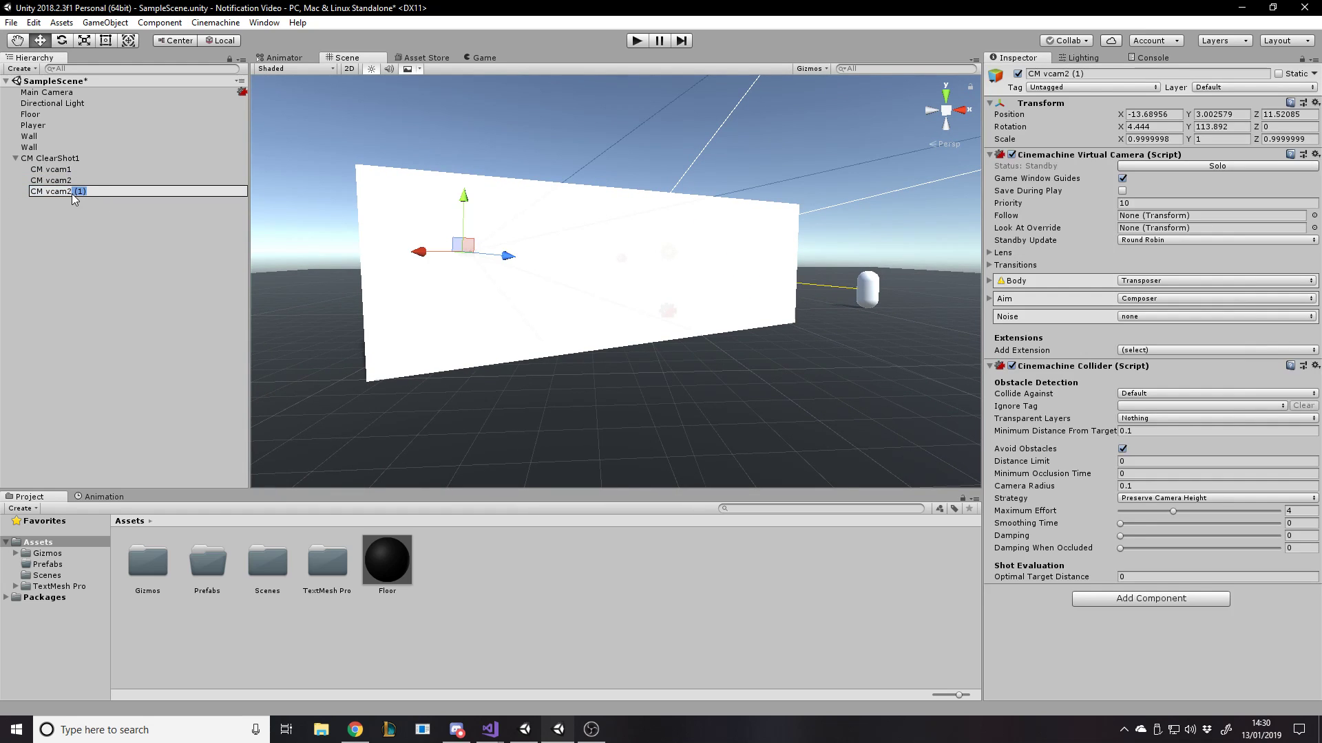
key(BackSpace)
key(BackSpace)
text(3)
key(Return)
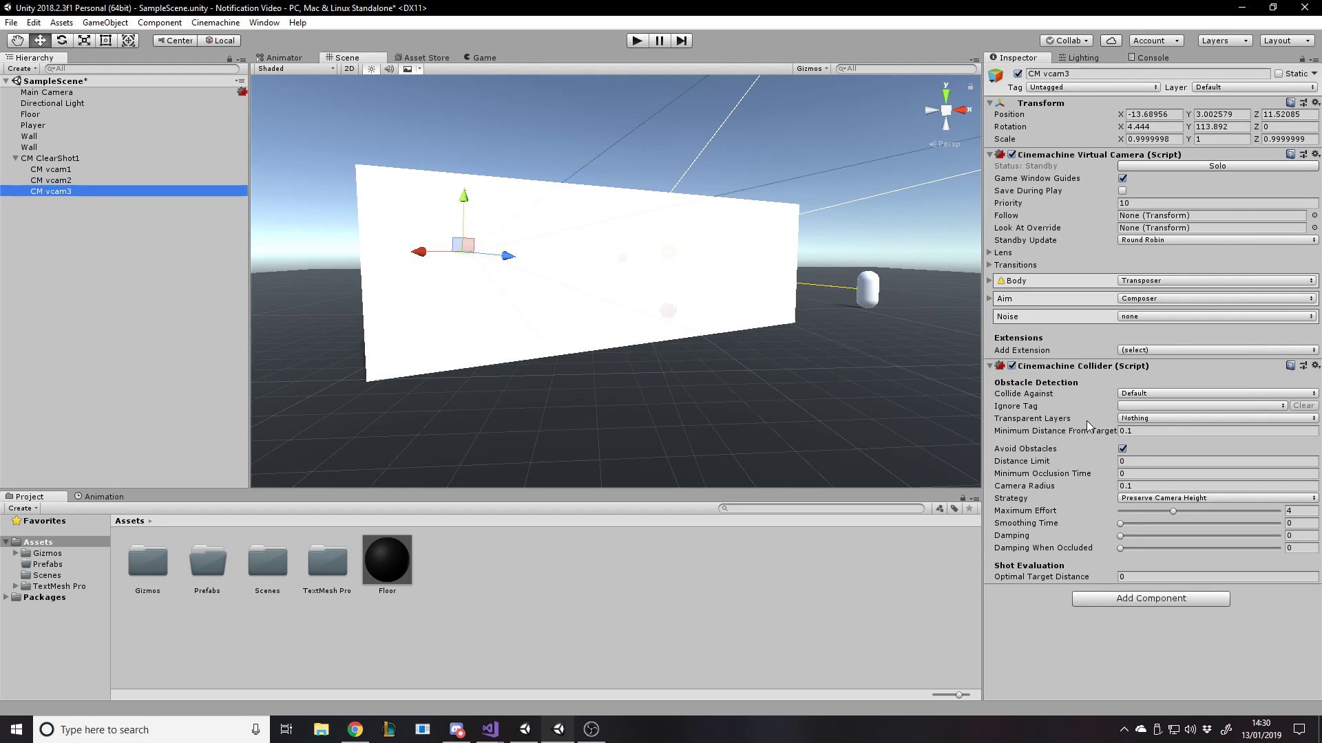
- Align CM vcam3 with the Scene viewpoint, then review each camera and the ClearShot rig
key(ctrl+shift+f)
click(148, 214)
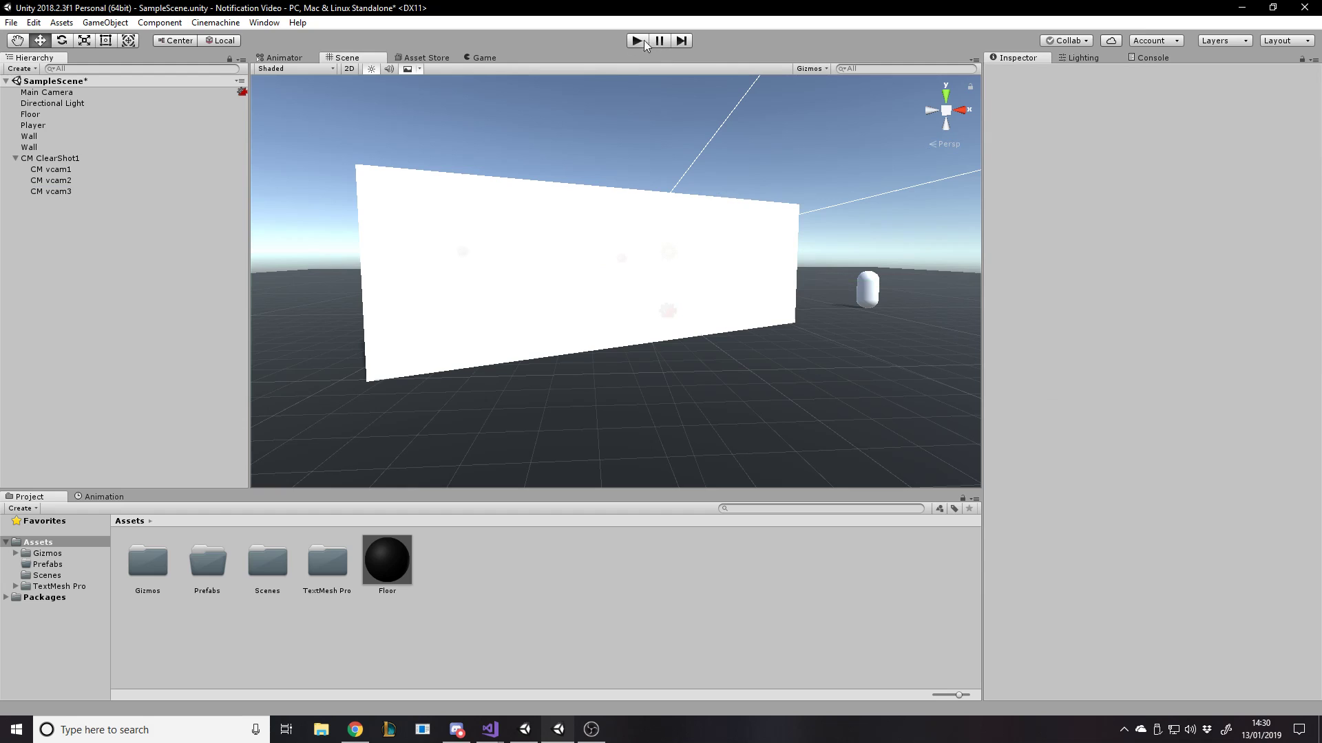
click(64, 181)
click(332, 160)
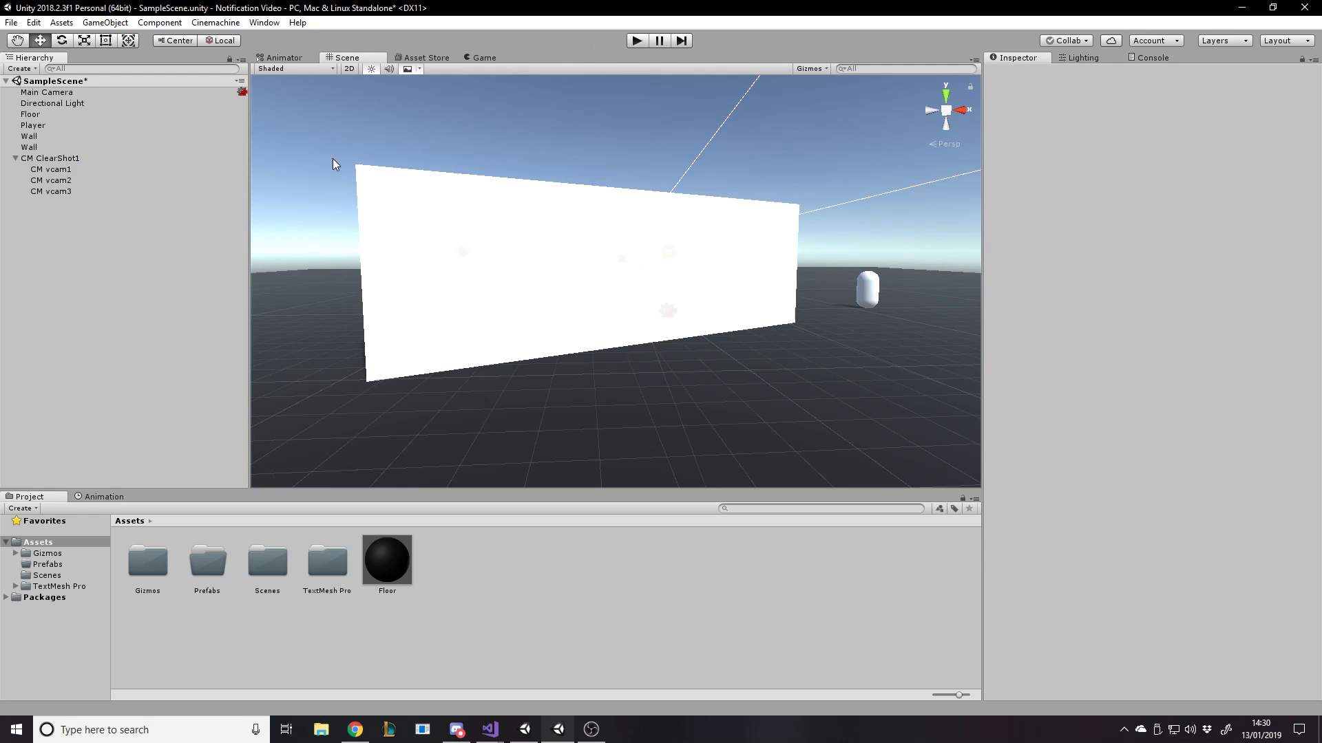
click(34, 171)
click(50, 159)
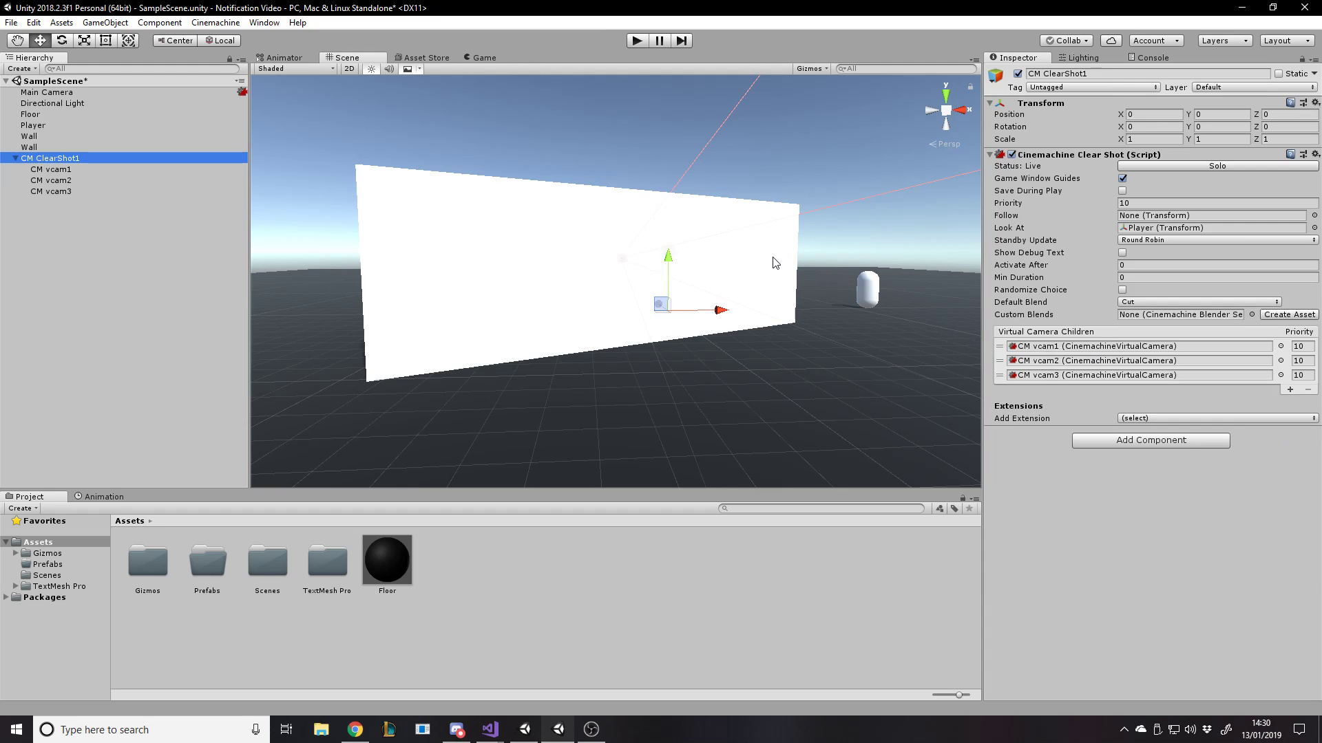
- Start Play mode, shift the ClearShot rig along X, and drag the Player along X and Z
click(637, 40)
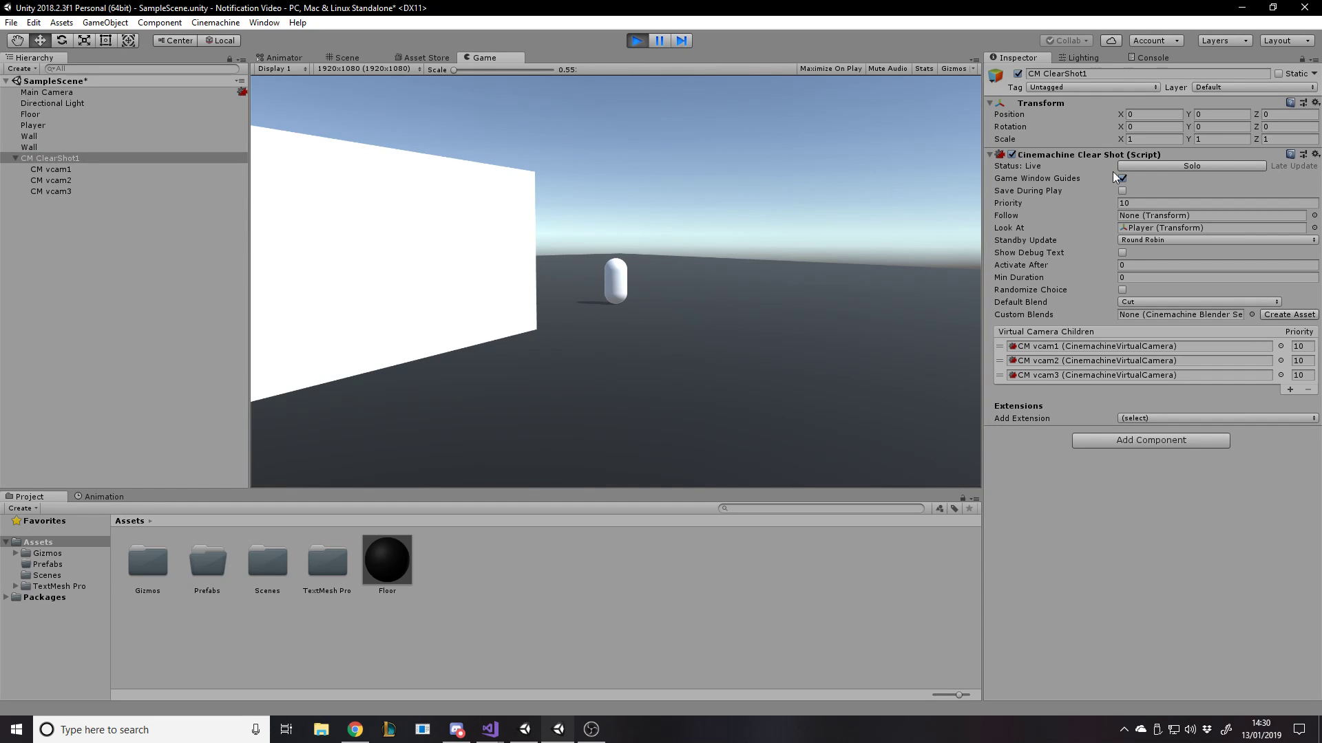
drag(1110, 114, 865, 128)
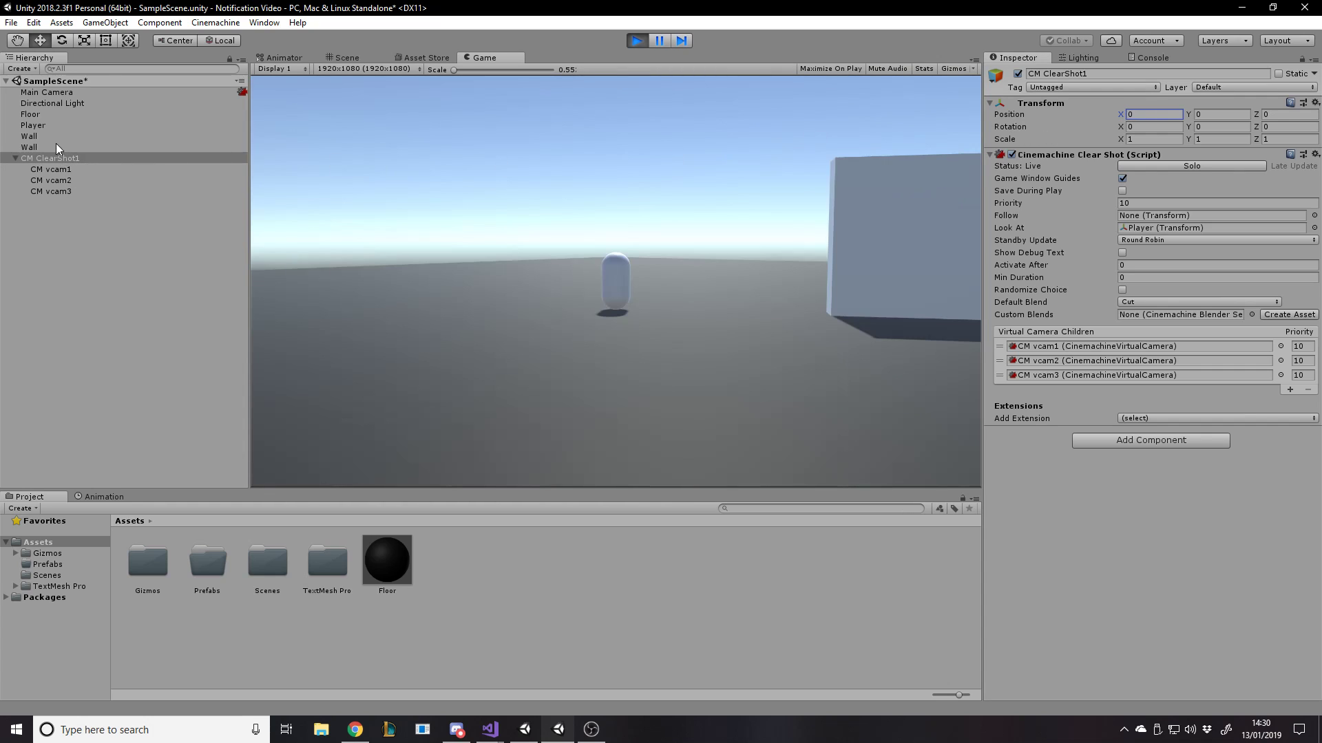
click(39, 126)
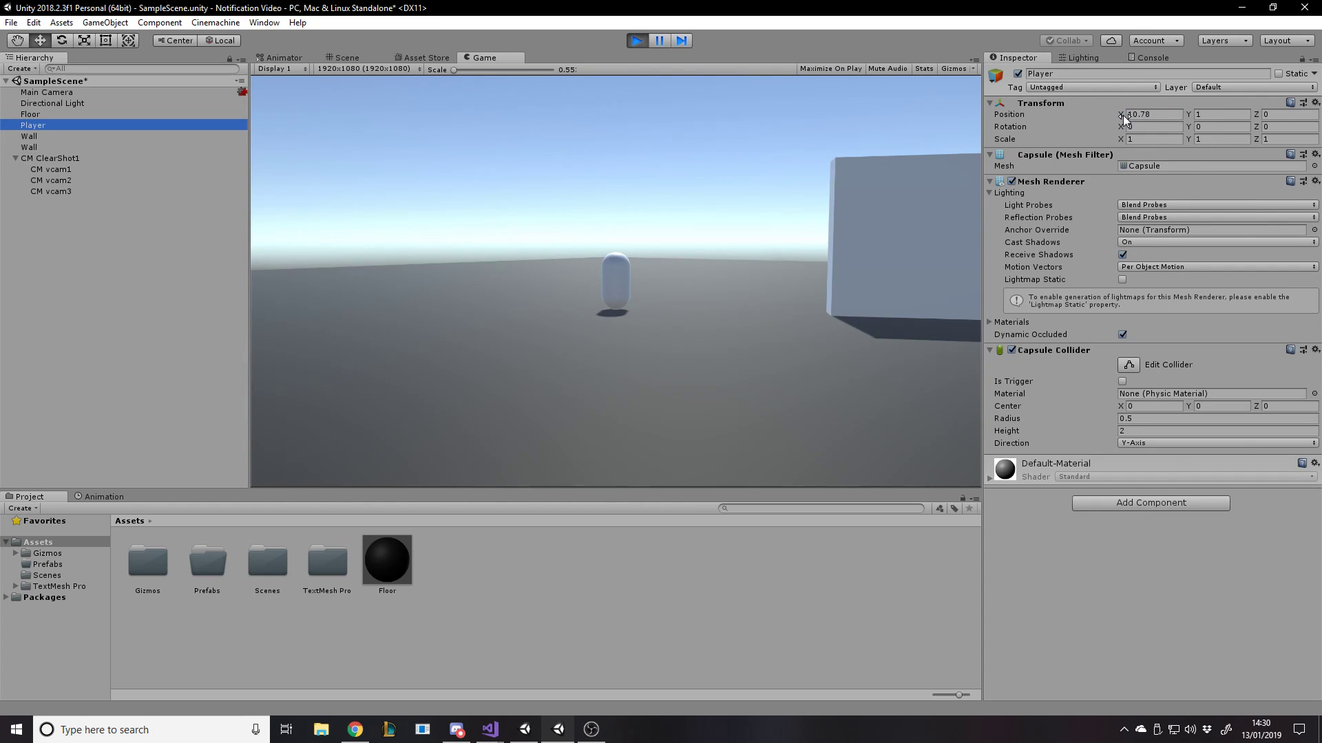
drag(1122, 114, 525, 121)
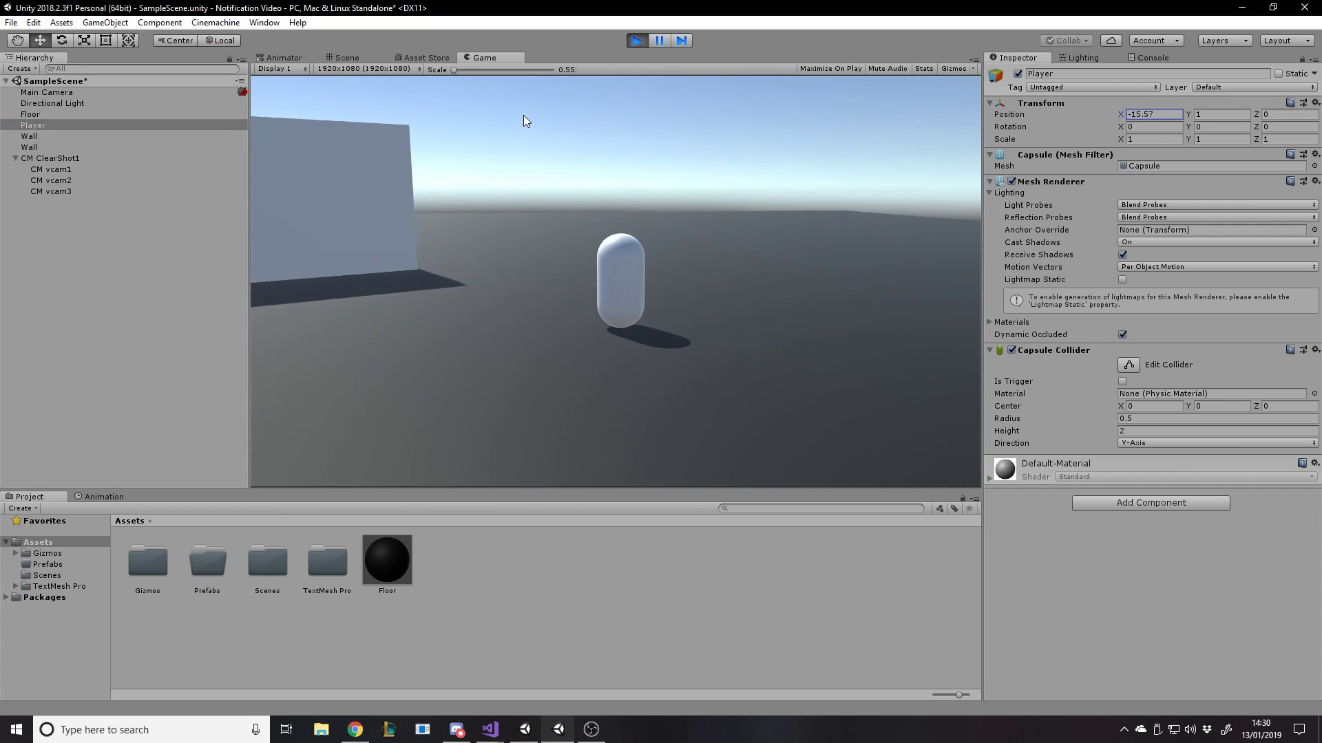
click(1241, 115)
drag(1268, 120, 1308, 116)
- Bring the Player back toward the walls, ending at X -11.76, Z 1.79, and review the Scene view
drag(1117, 115, 55, 122)
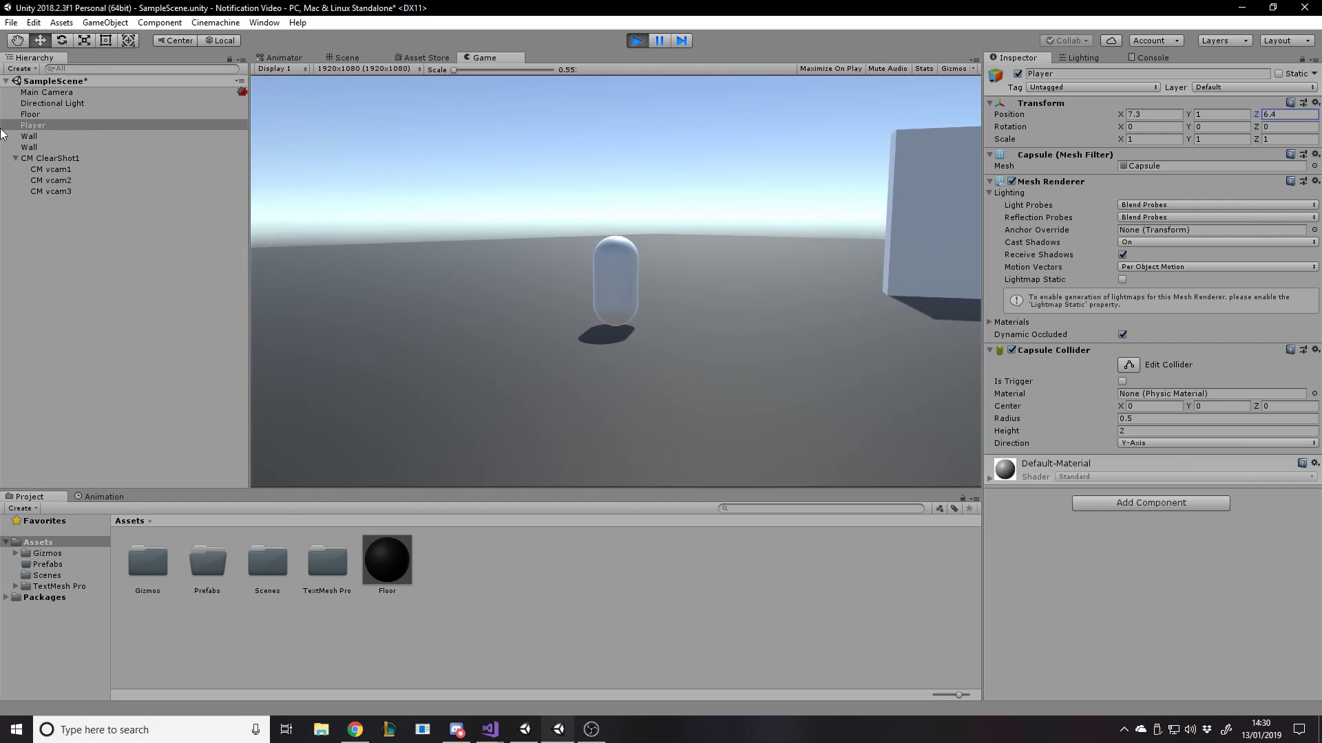
drag(1249, 109, 1149, 116)
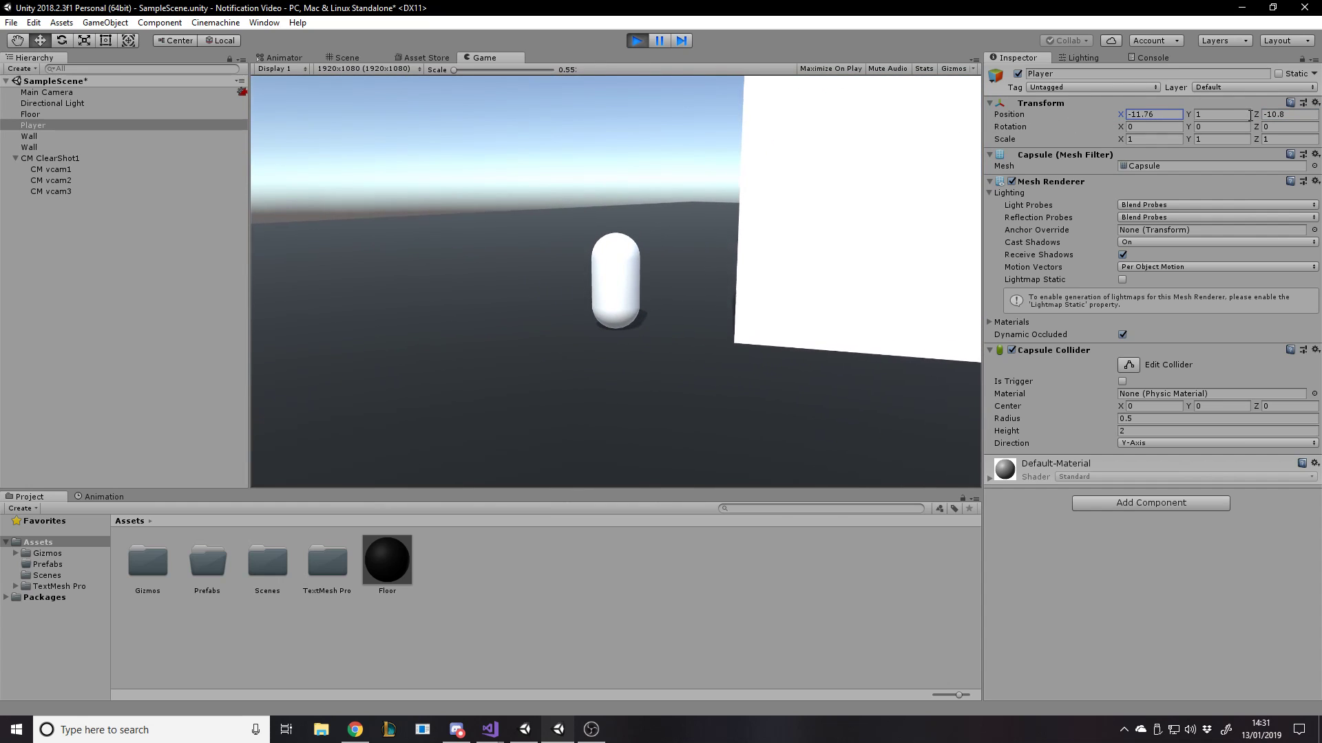
drag(1257, 115, 71, 117)
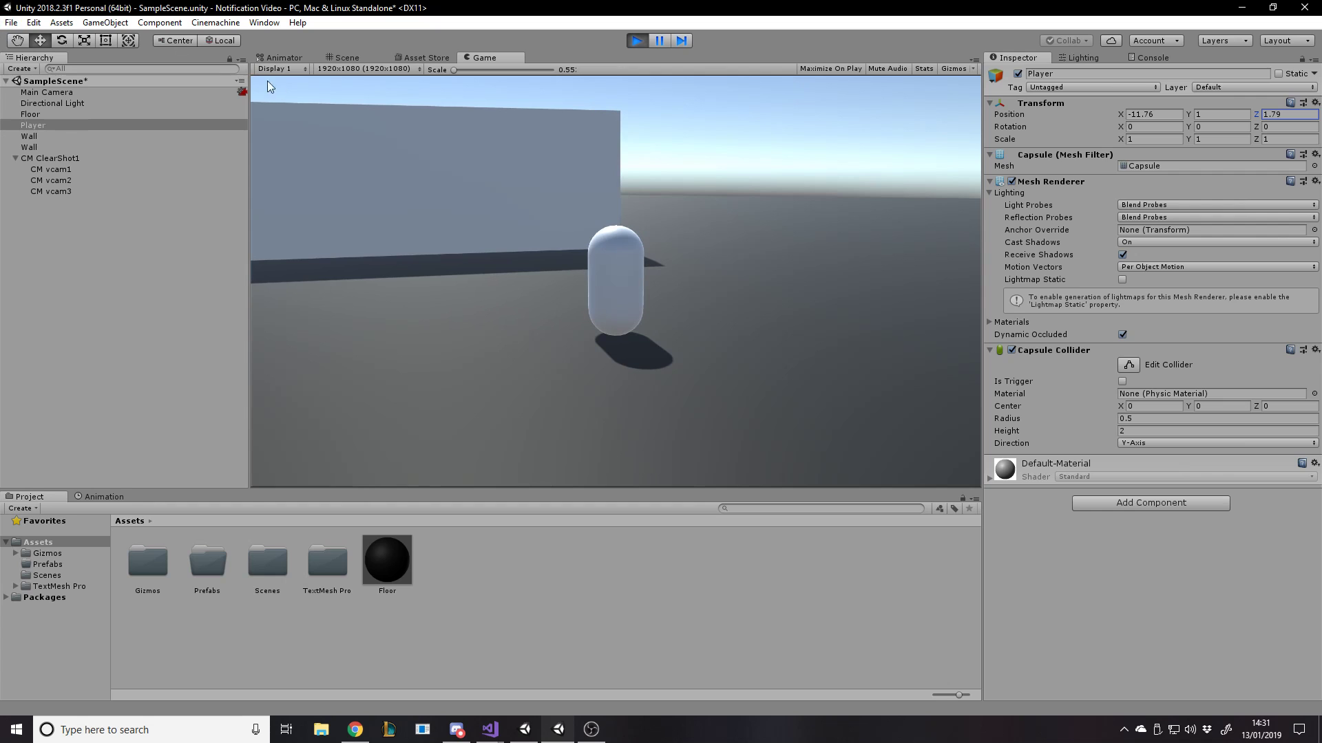
click(350, 59)
right_drag(490, 145, 775, 129)
click(757, 96)
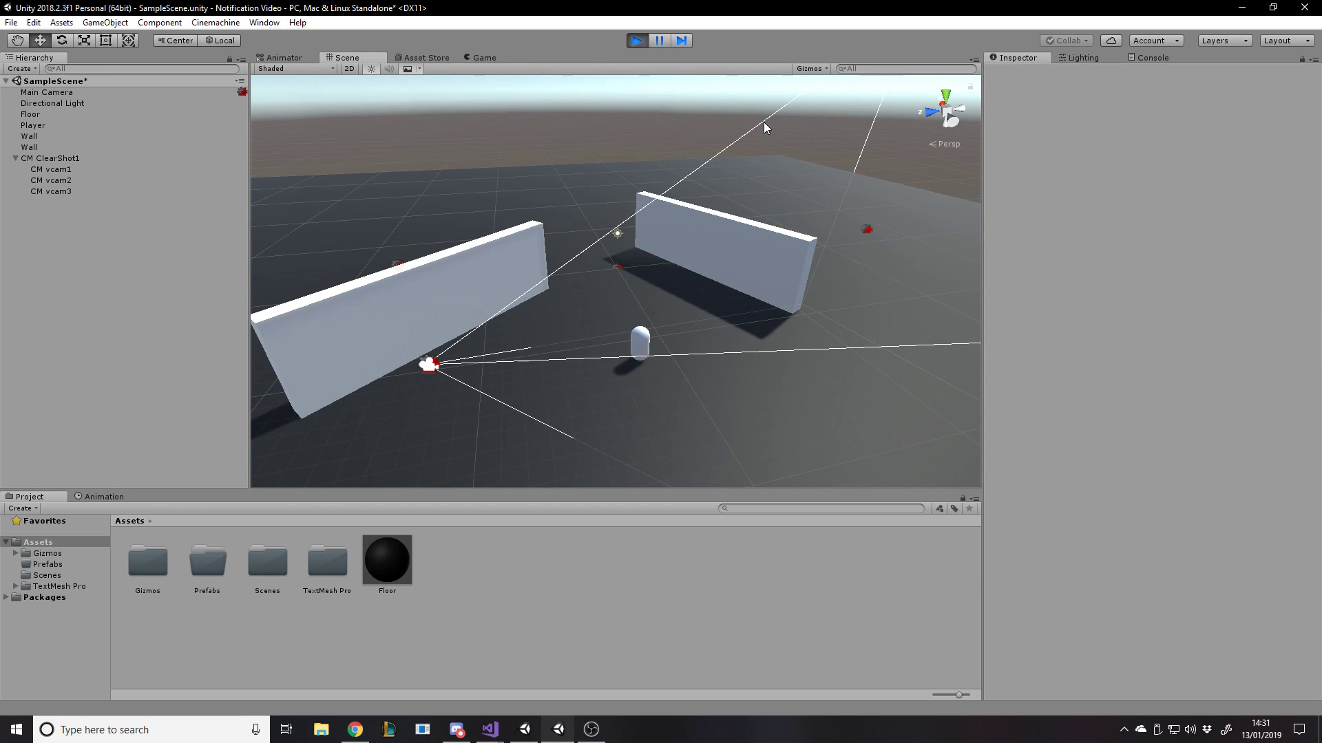
right_drag(576, 289, 630, 288)
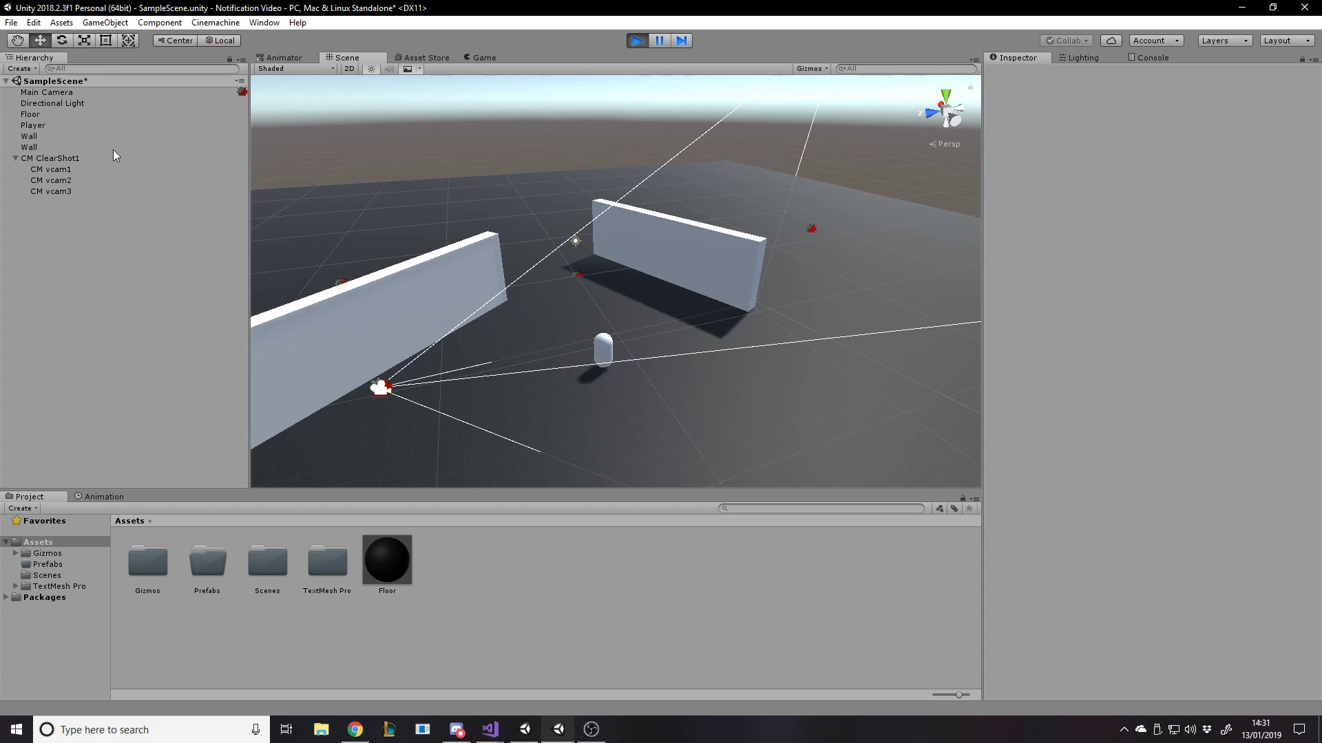
right_drag(634, 279, 591, 321)
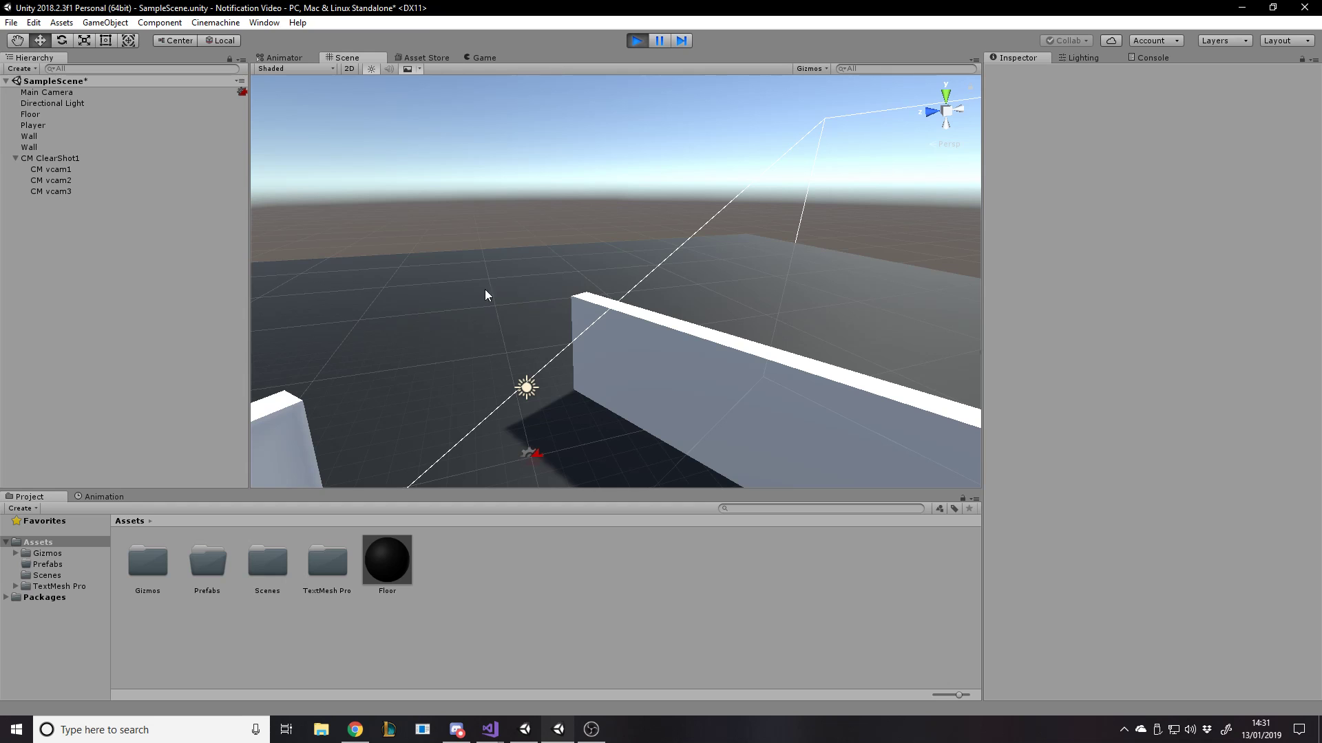
right_drag(608, 266, 1102, 233)
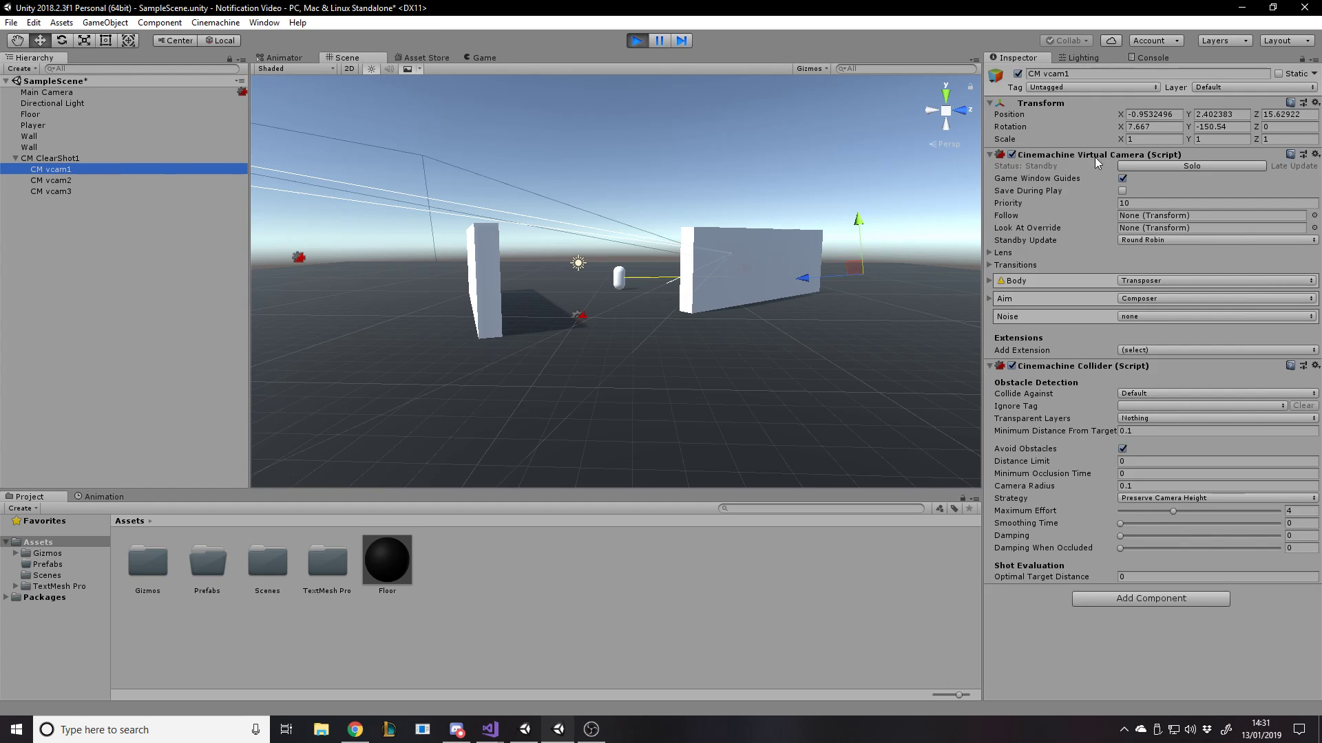
click(111, 159)
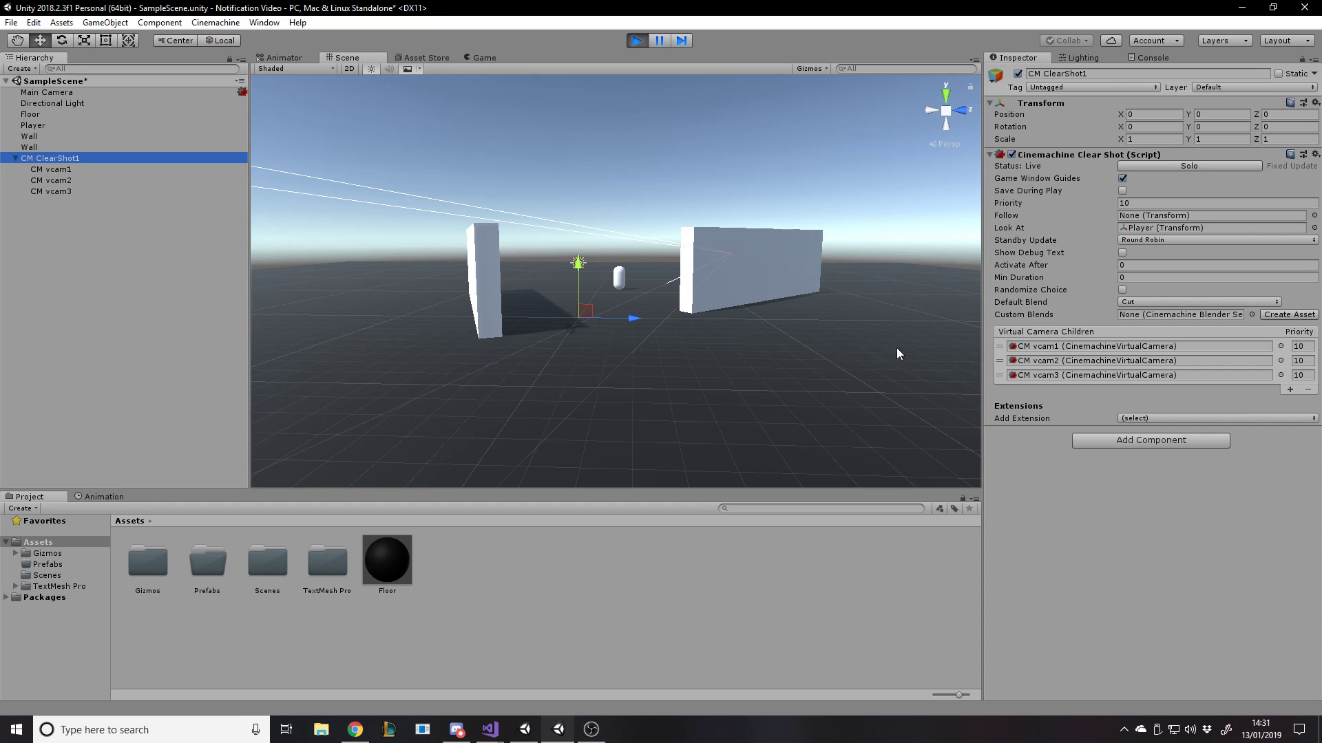
- Set CM vcam1's priority in CM ClearShot1's children to 20 and show the Game view
click(809, 194)
mouse_move(808, 194)
alt+mouse_down()
mouse_move(771, 193)
mouse_move(844, 198)
mouse_move(805, 175)
alt+mouse_up()
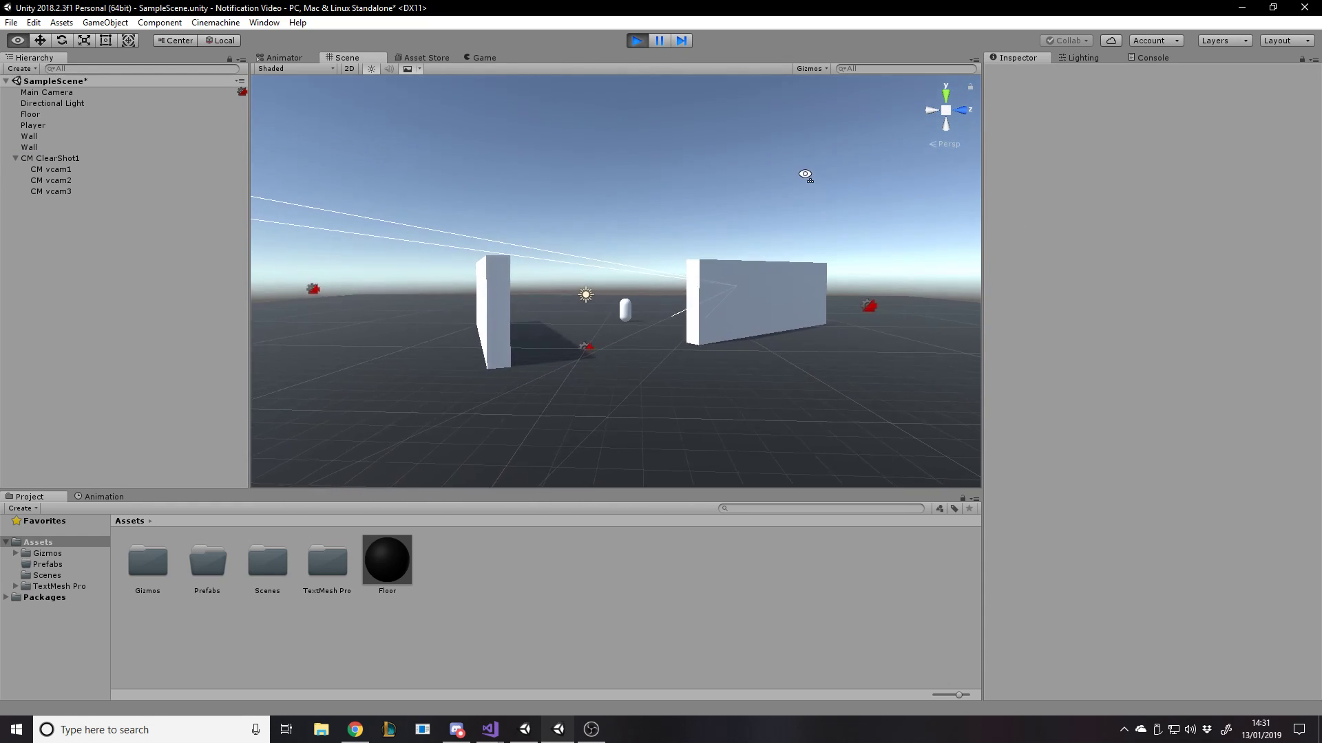
click(50, 159)
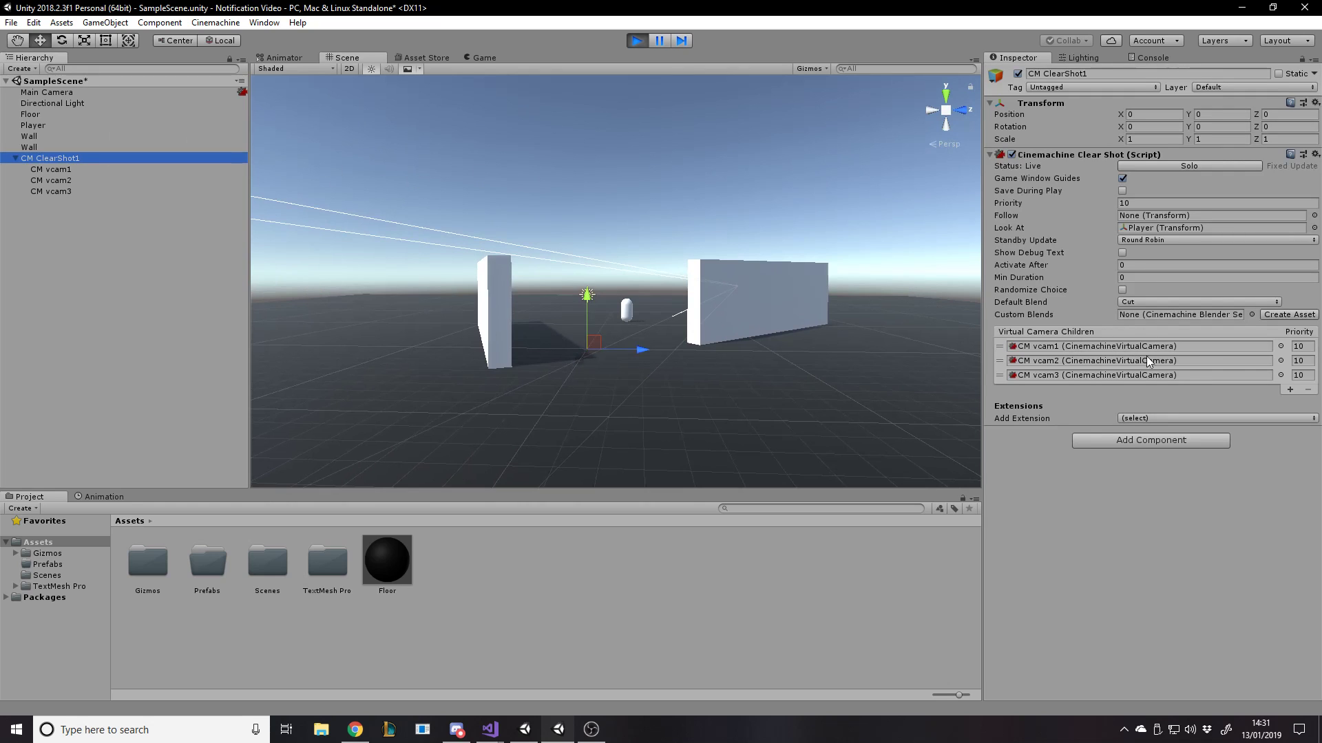
click(1298, 346)
text(12)
key(Return)
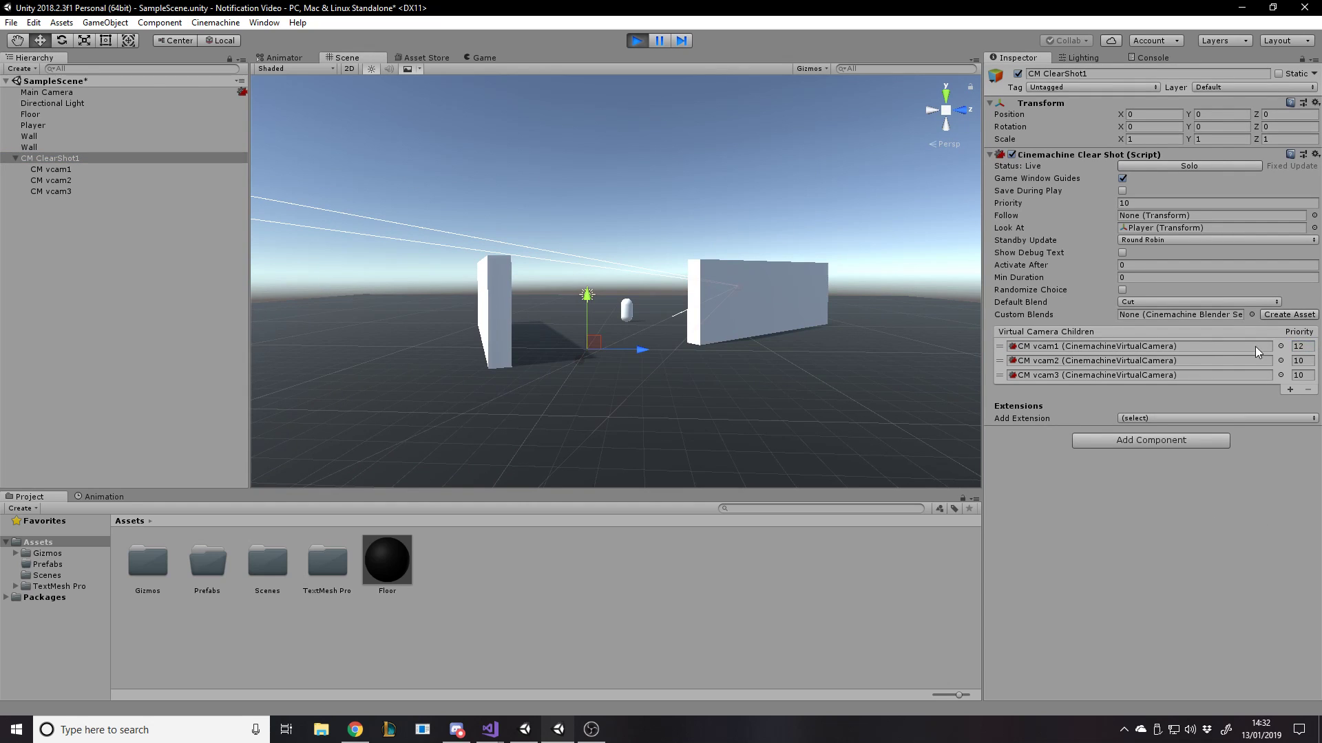
click(1298, 347)
text(20)
click(606, 141)
click(482, 58)
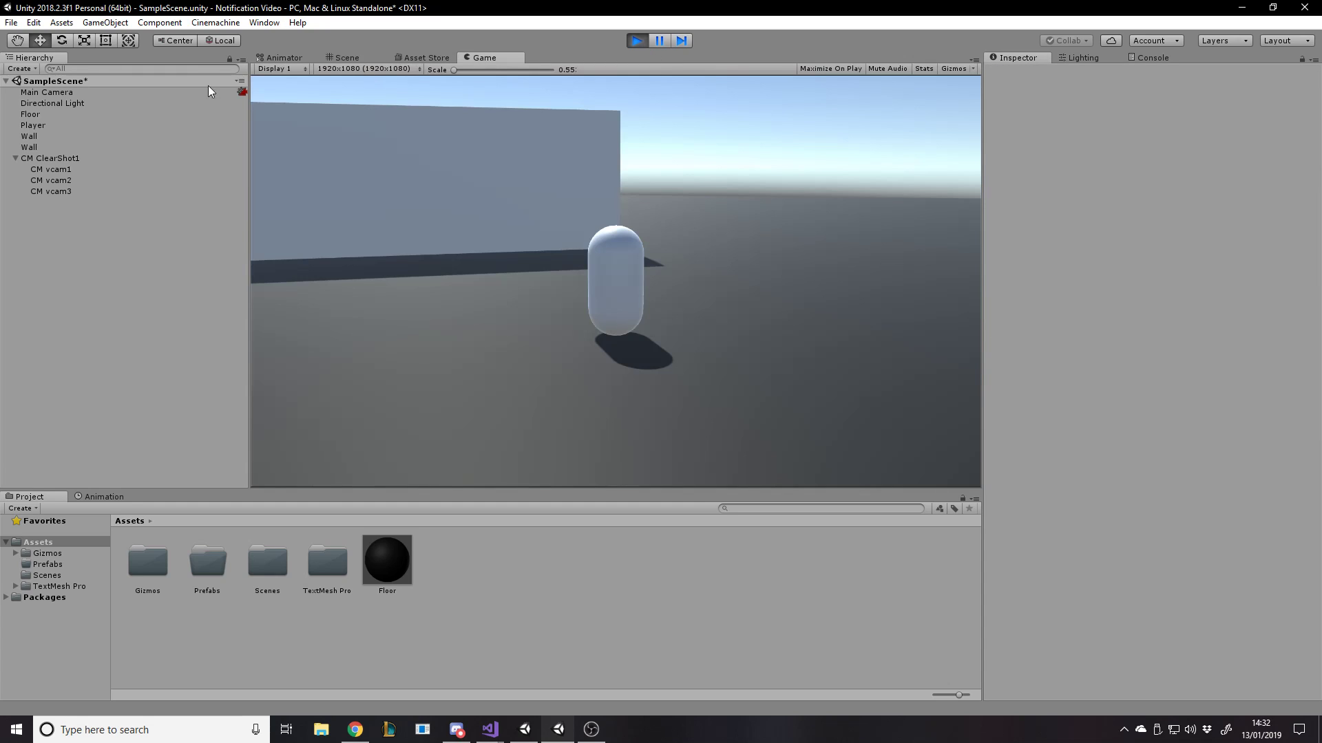
- During Play, move the Player's X and Z around the walls, ending near X 1.1, Z 9.11
click(36, 128)
mouse_move(1257, 114)
mouse_down()
mouse_move(1166, 115)
mouse_move(1119, 97)
mouse_move(1129, 116)
mouse_move(1252, 114)
mouse_up()
click(1123, 114)
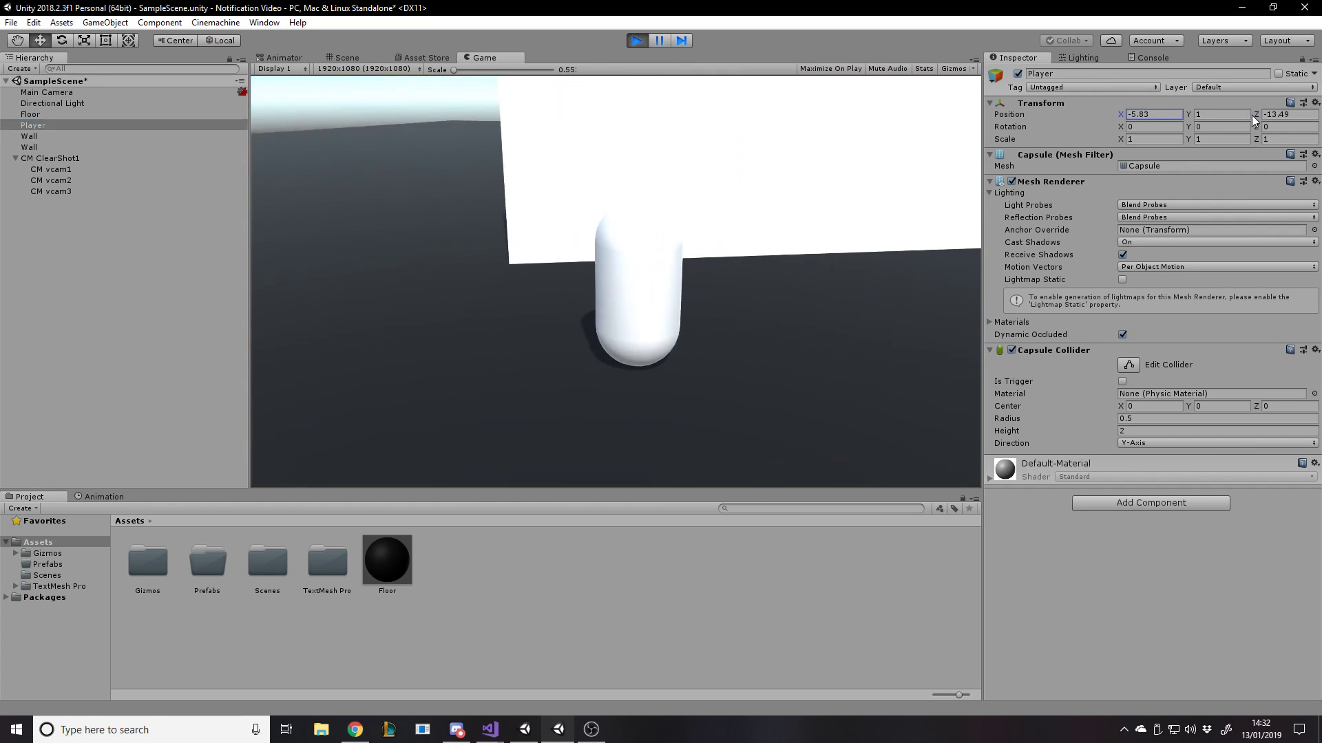
drag(115, 114, 150, 109)
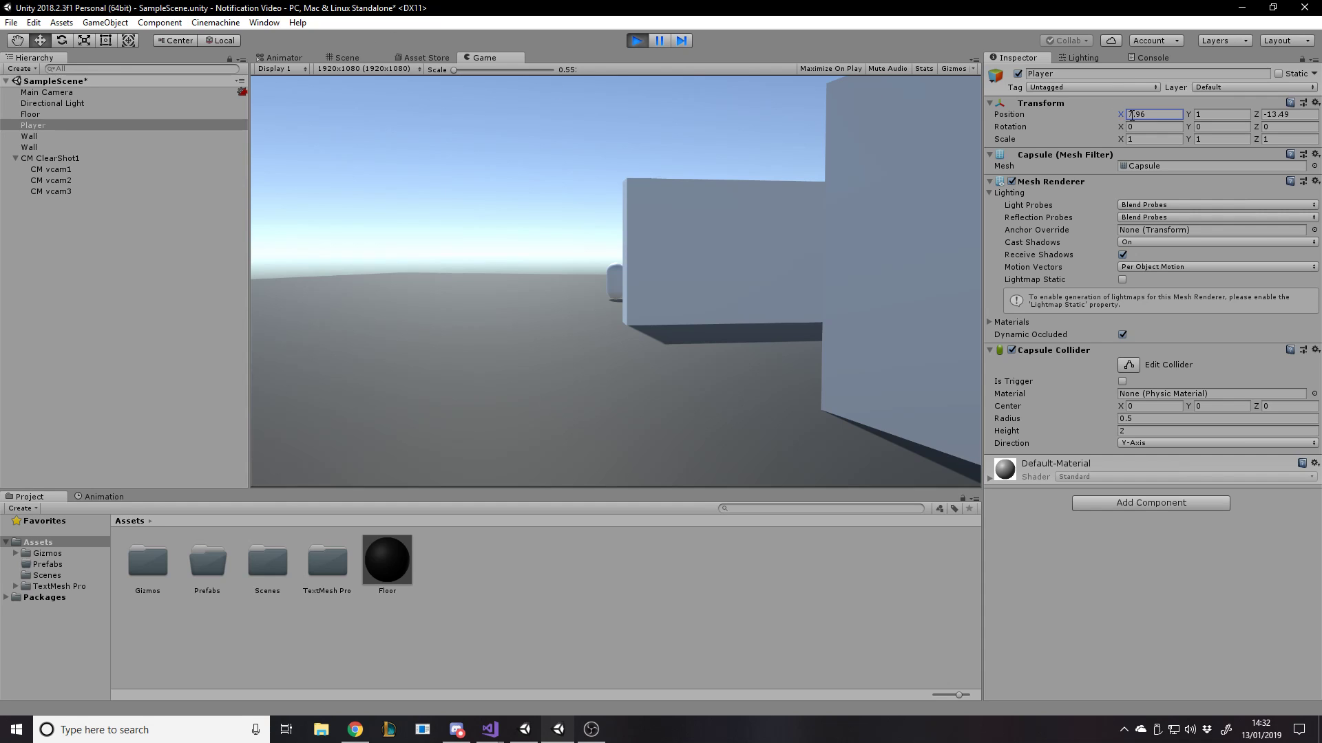
text(11)
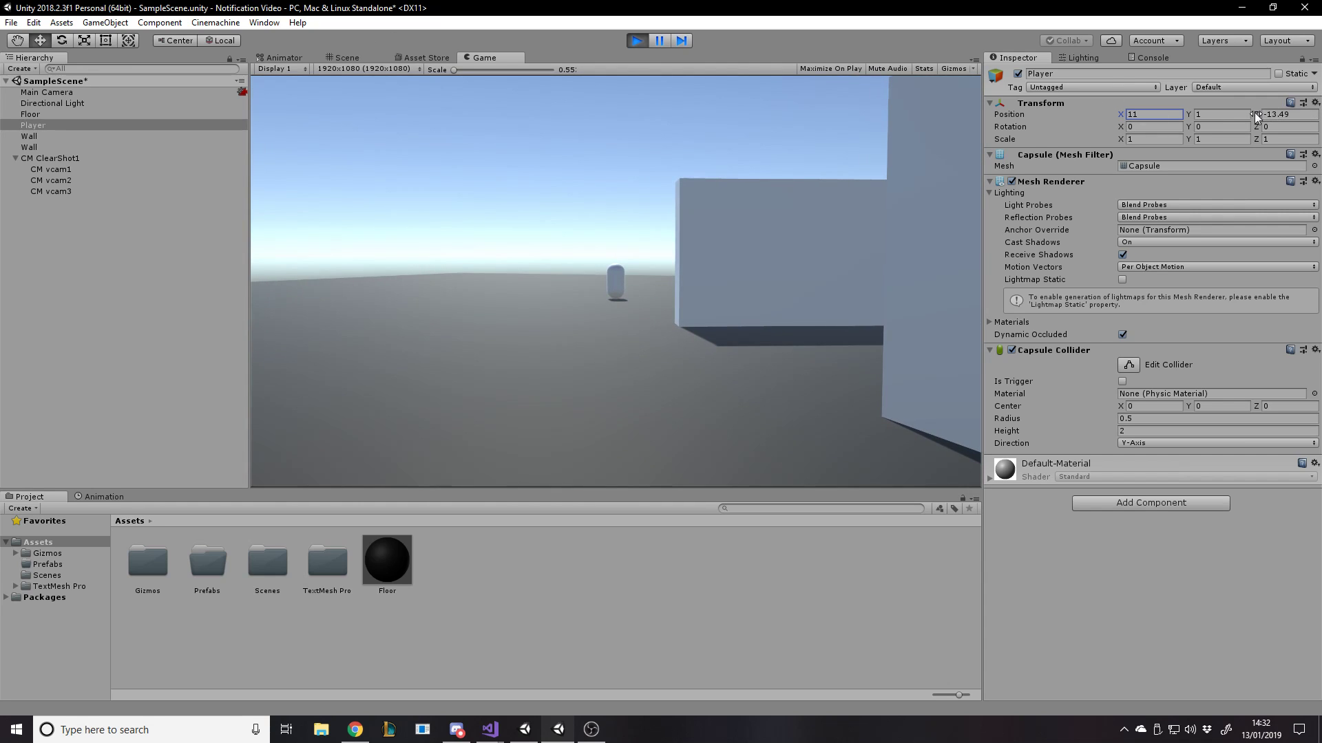
drag(1254, 113, 126, 97)
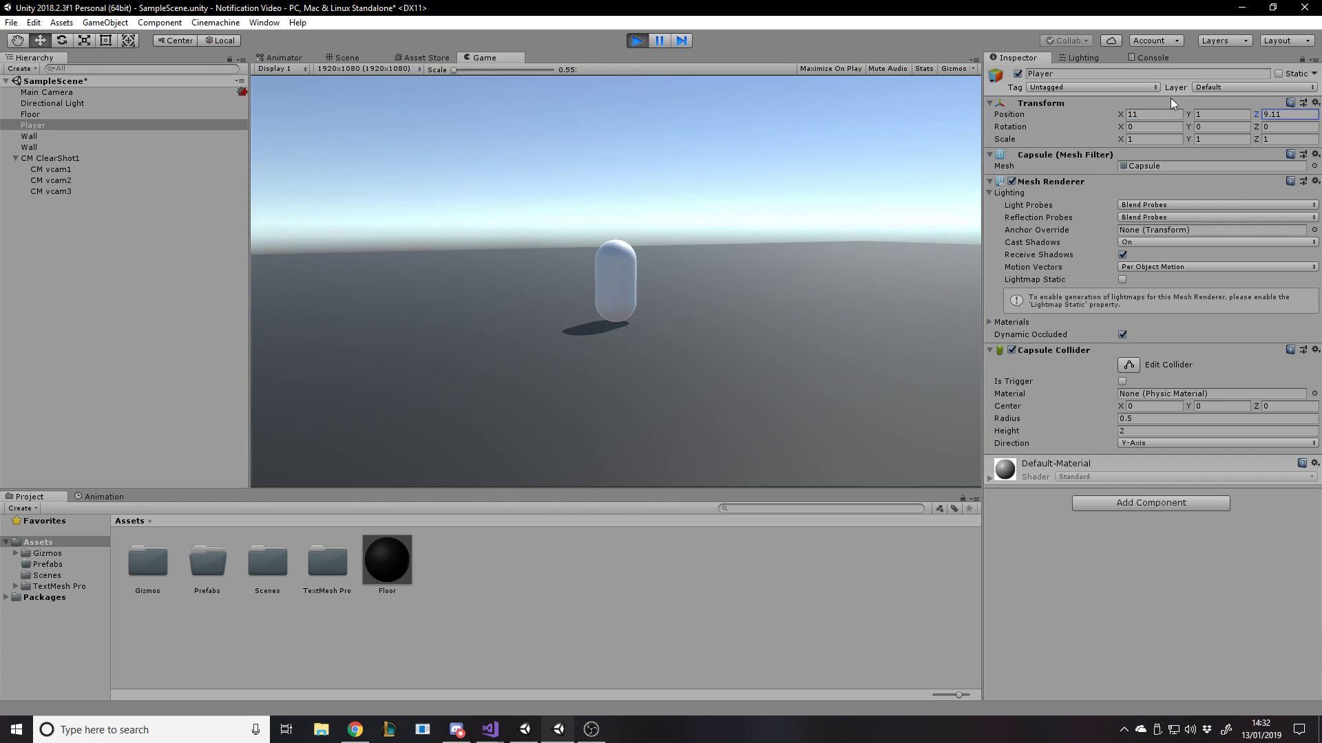
drag(1122, 117, 1054, 107)
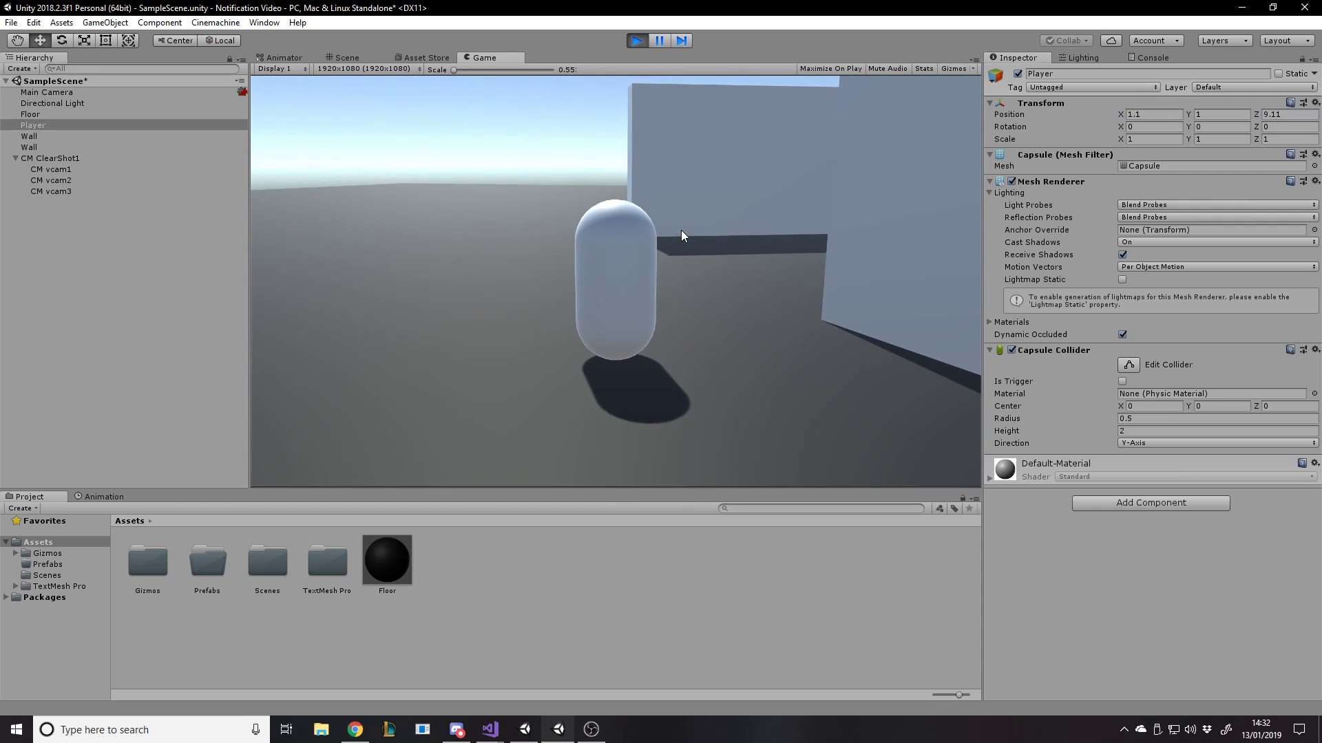